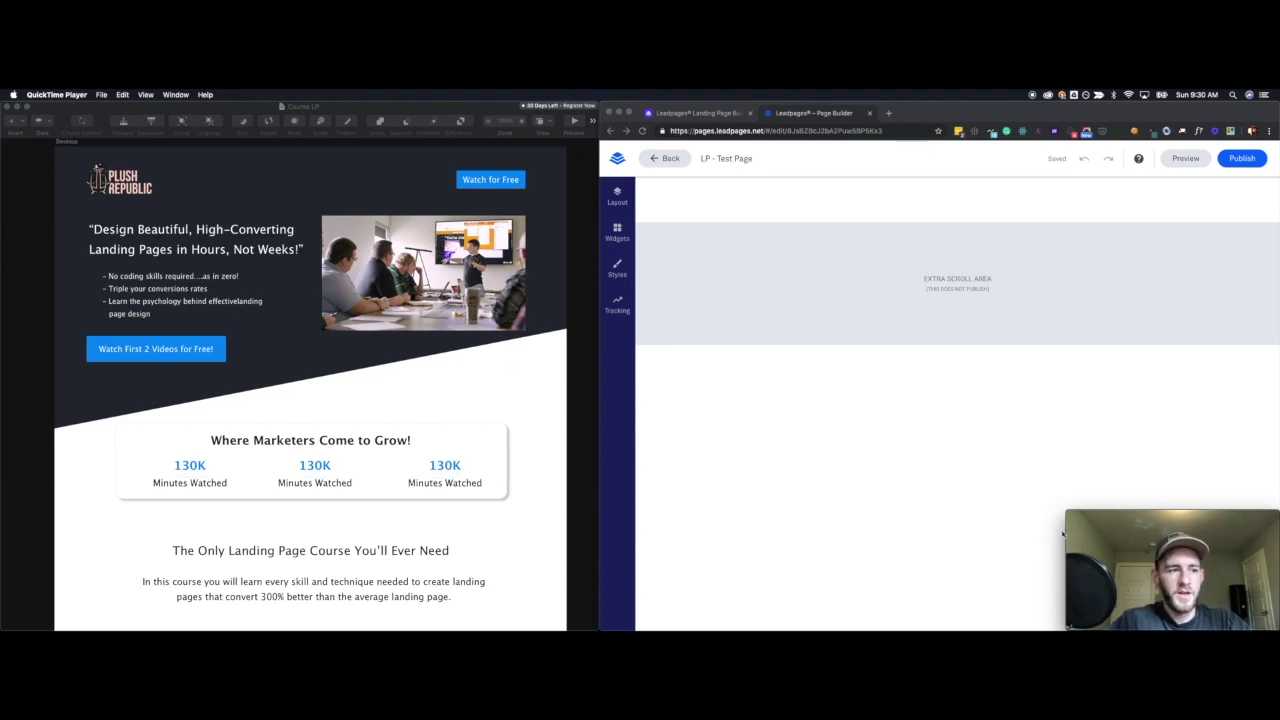
- Close the Movie Recording window and rename the page's Hero section as "Header Section"
mouse_move(1073, 520)
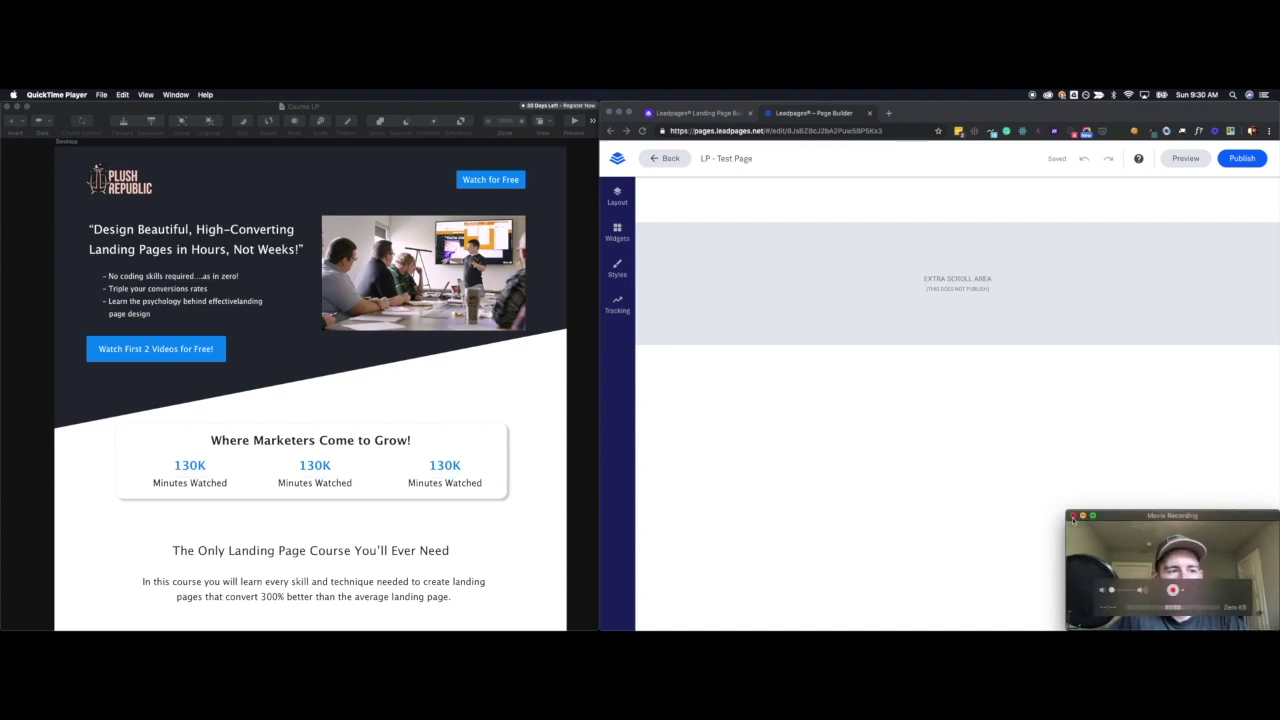
left_click(1073, 517)
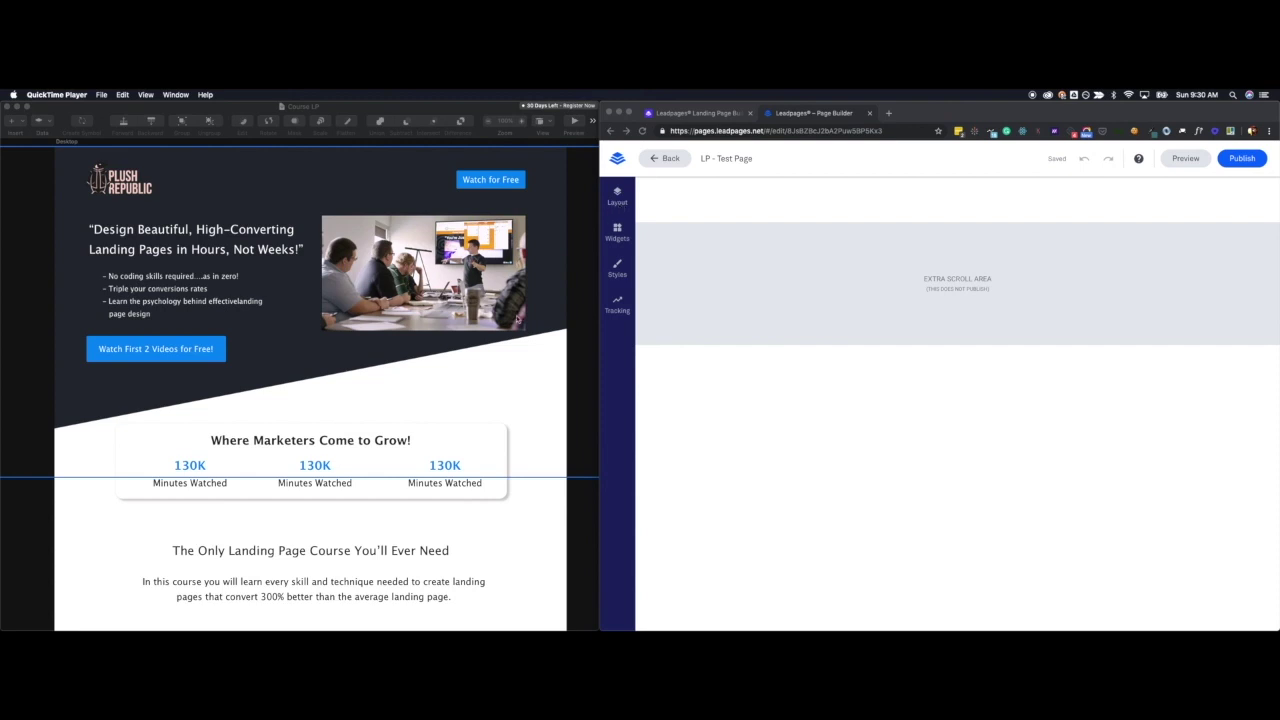
left_click(618, 196)
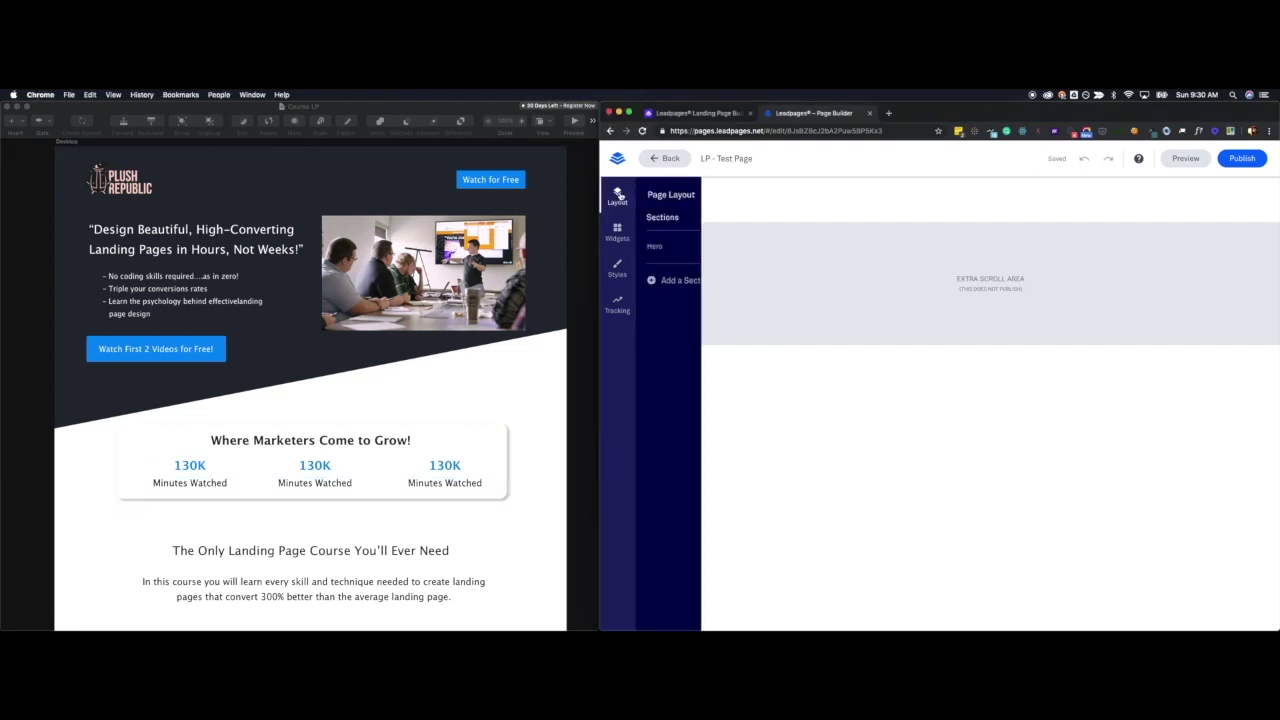
double_click(666, 247)
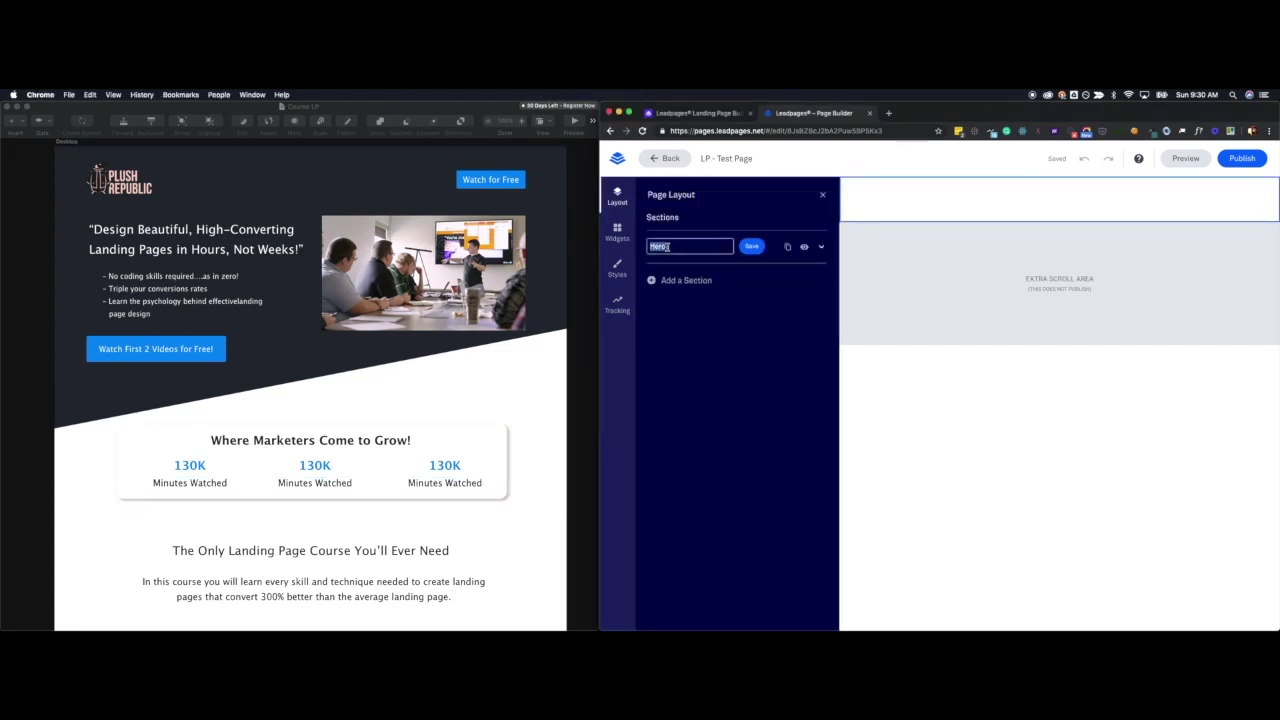
type("Header Section")
key("Return")
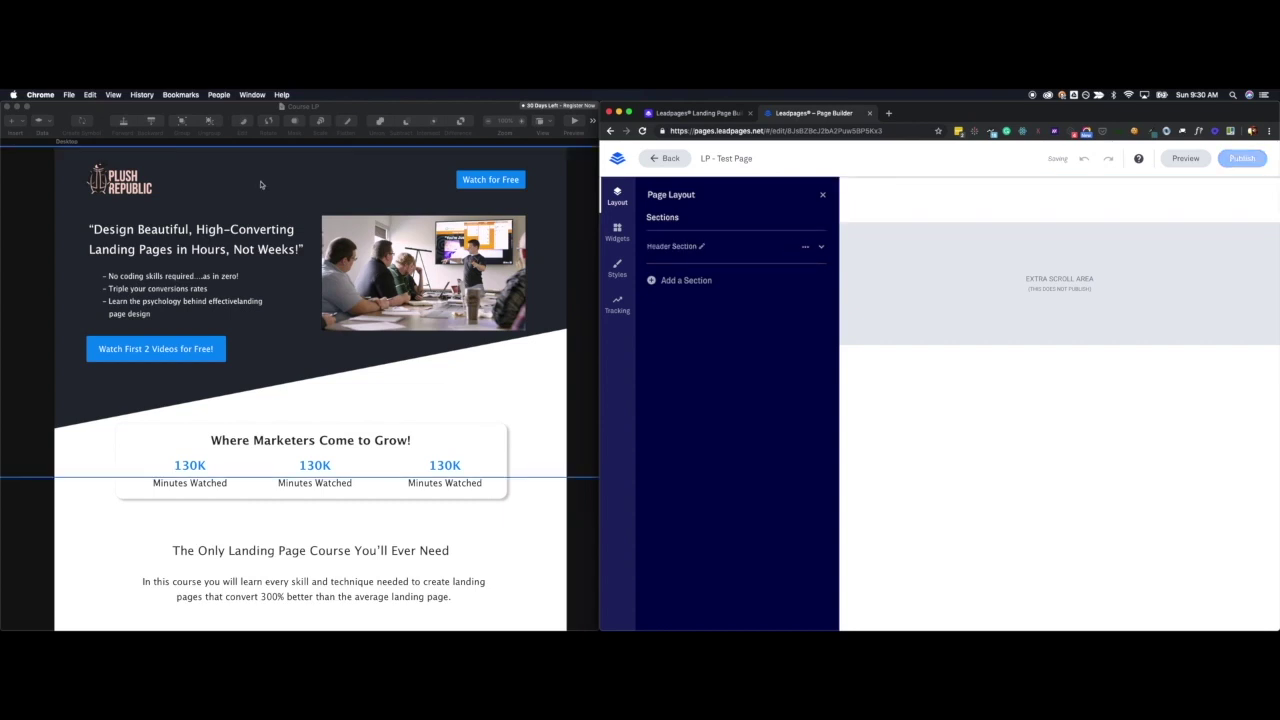
- Duplicate Row 1 inside Header Section
left_click(733, 250)
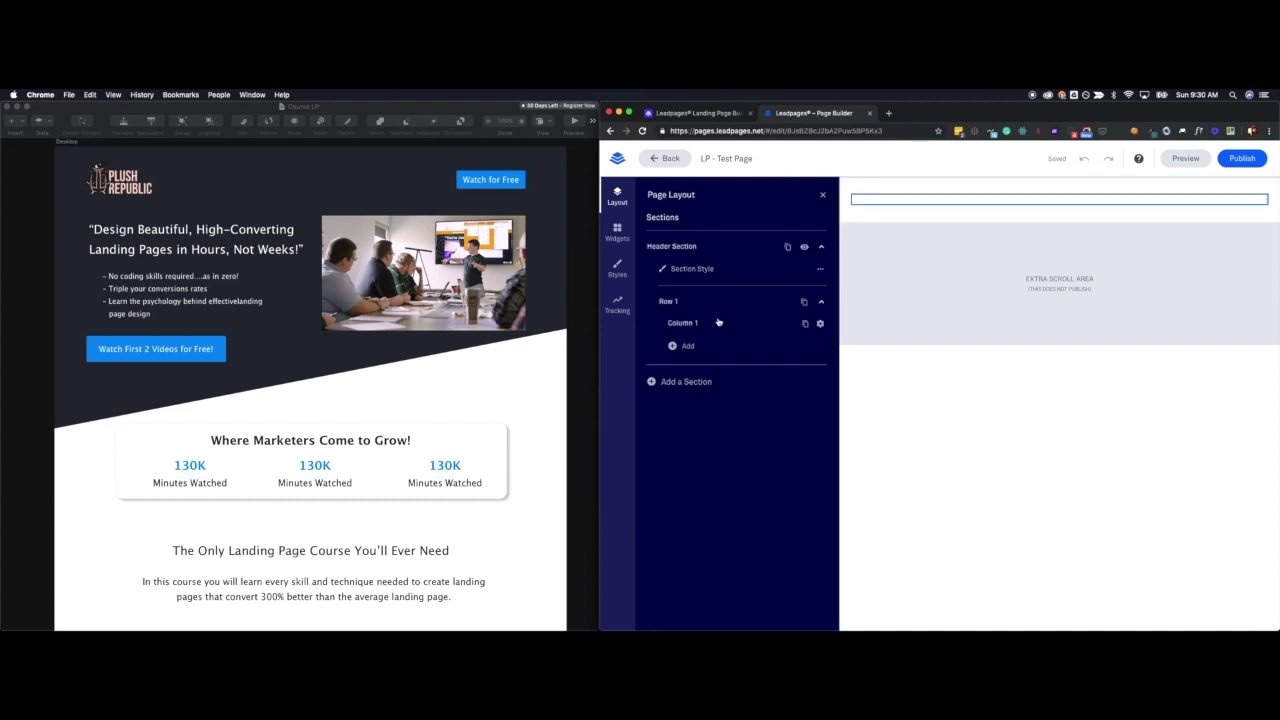
left_click(805, 303)
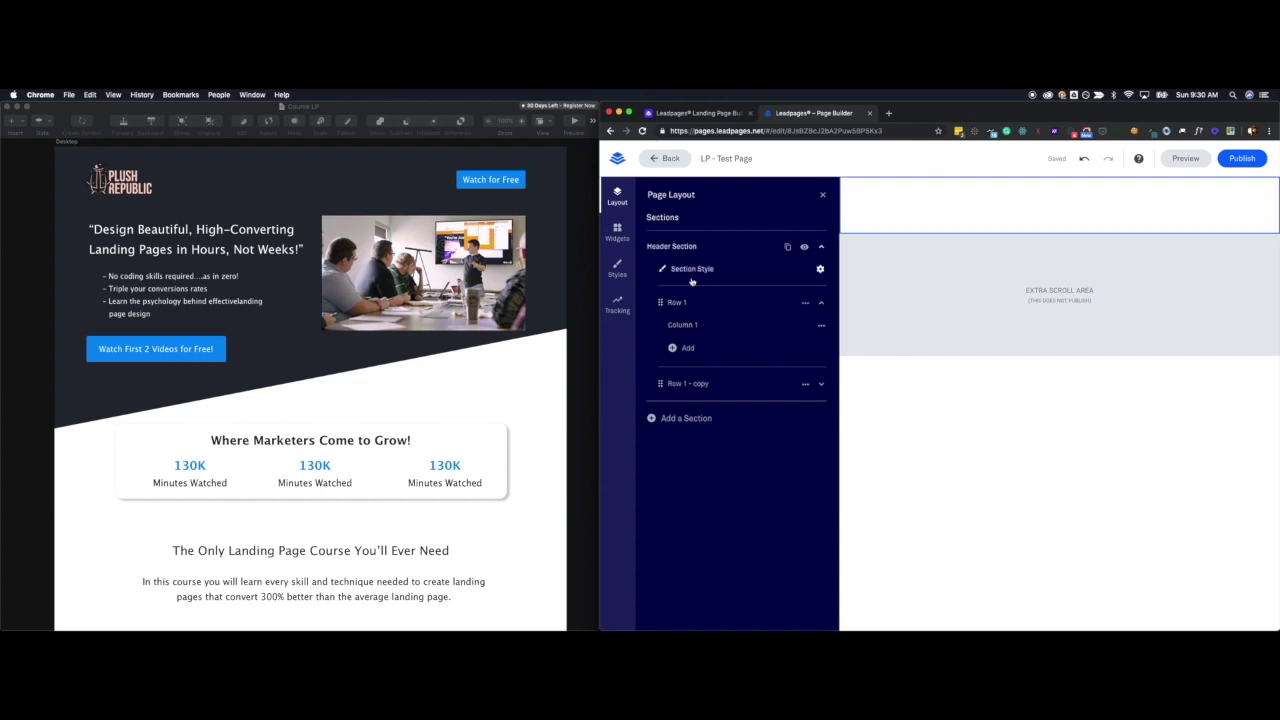
left_click(699, 302)
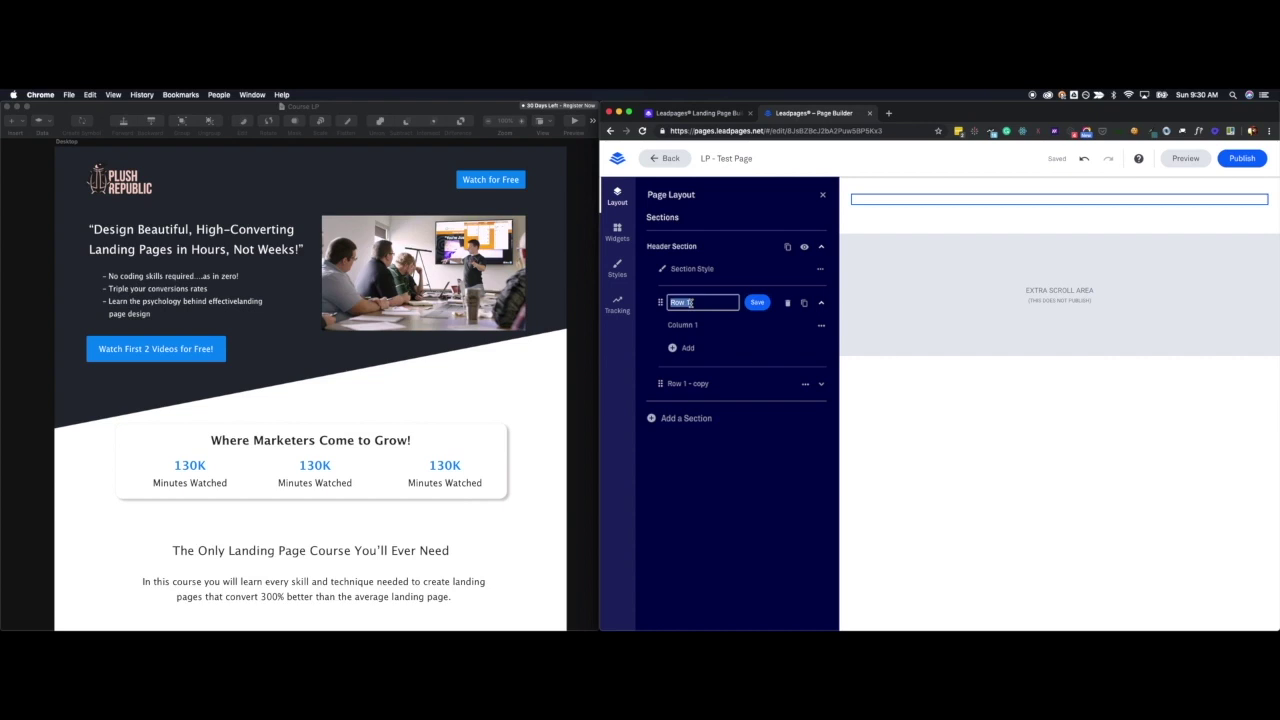
type("Header")
left_click(723, 342)
left_click(709, 384)
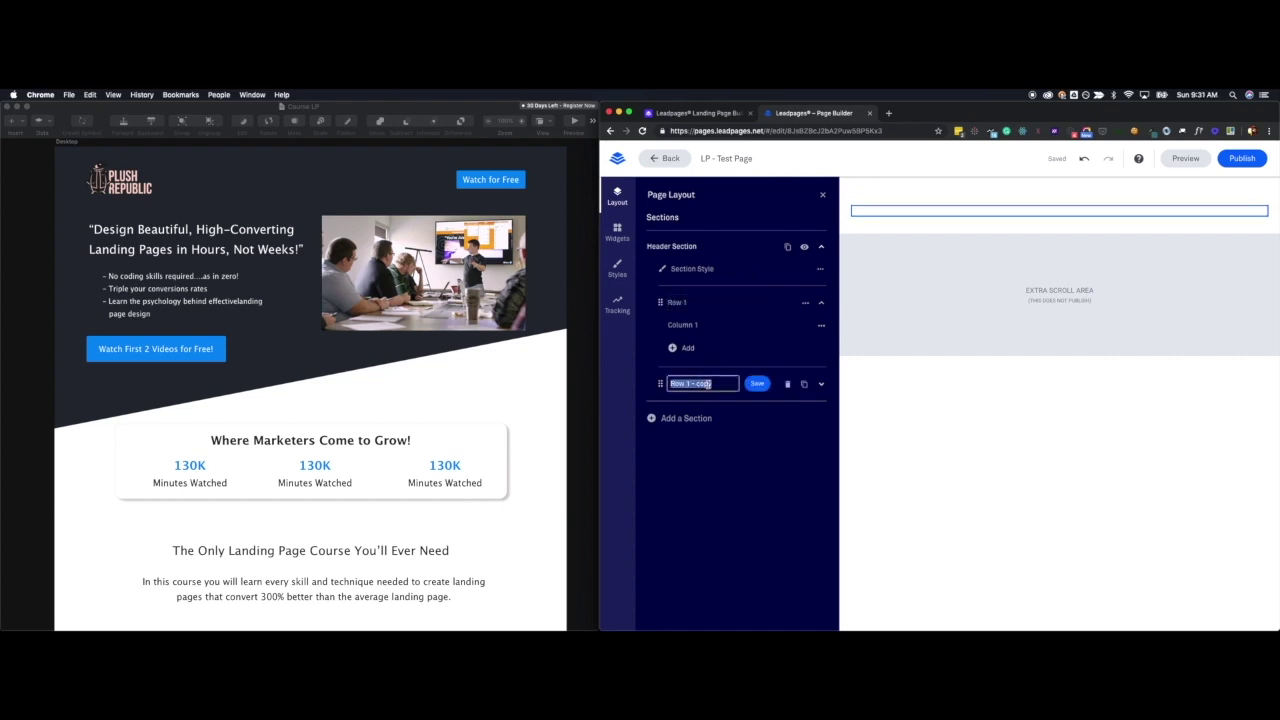
type("Header")
- Rename the first row of Header Section as "Navigation"
left_click(703, 303)
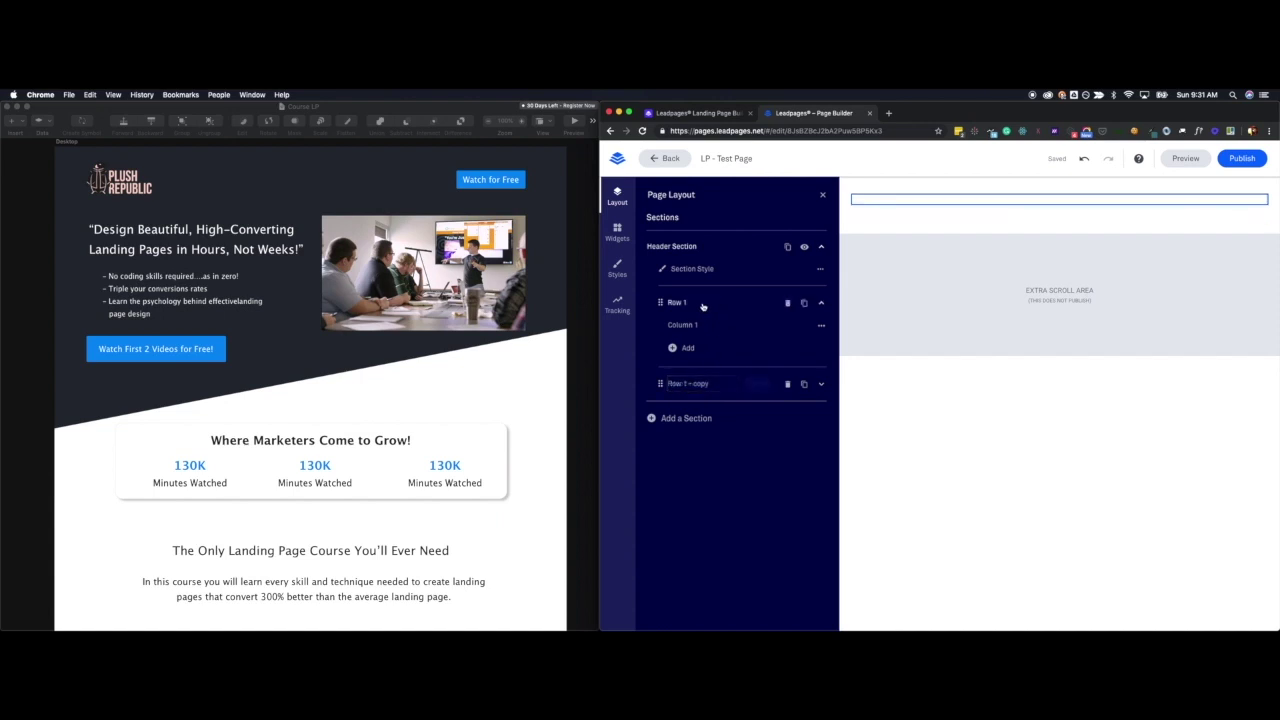
left_click(698, 303)
left_click(696, 303)
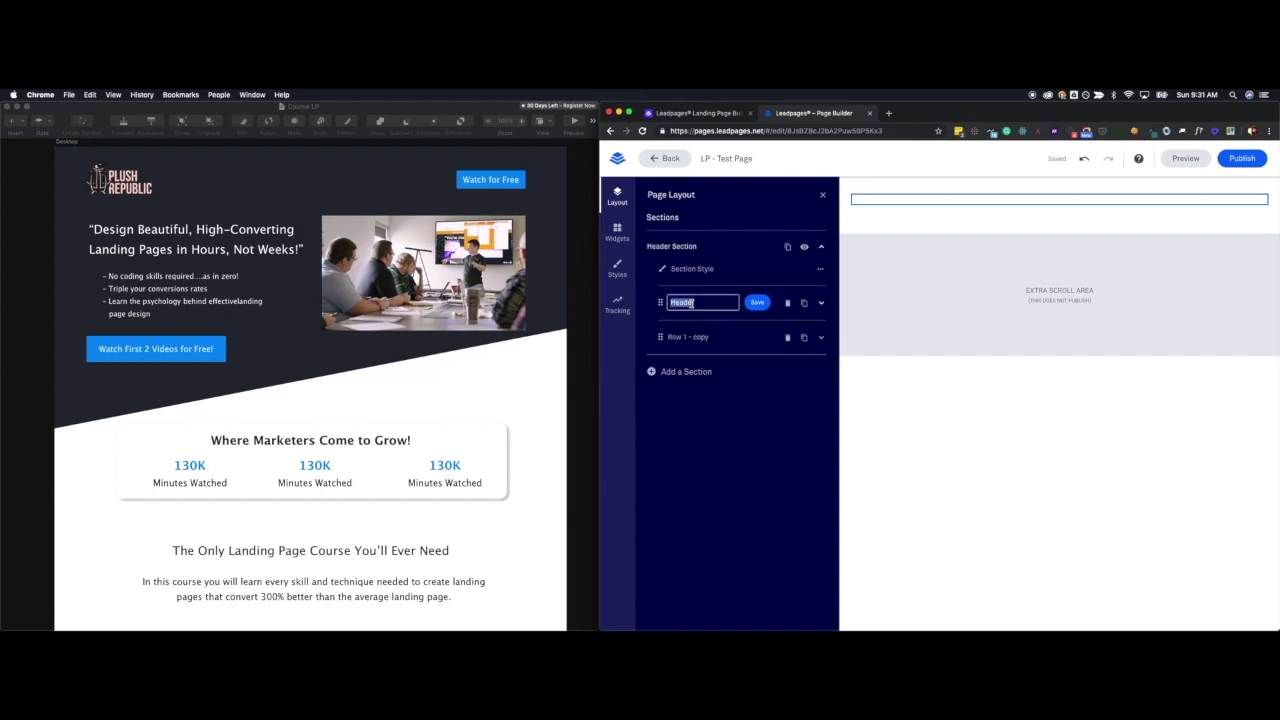
type("Navigation")
left_click(749, 307)
- Rename the duplicated row below Navigation as "Header"
left_click(711, 337)
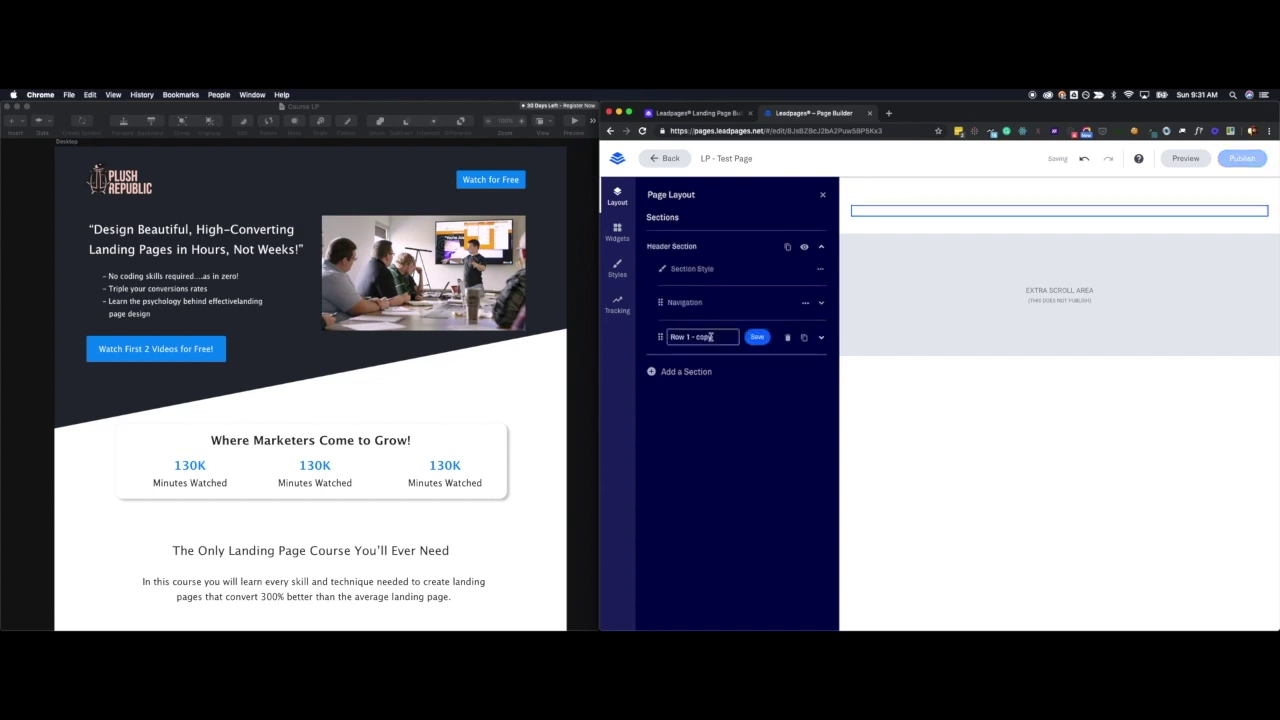
triple_click(711, 337)
type("Header")
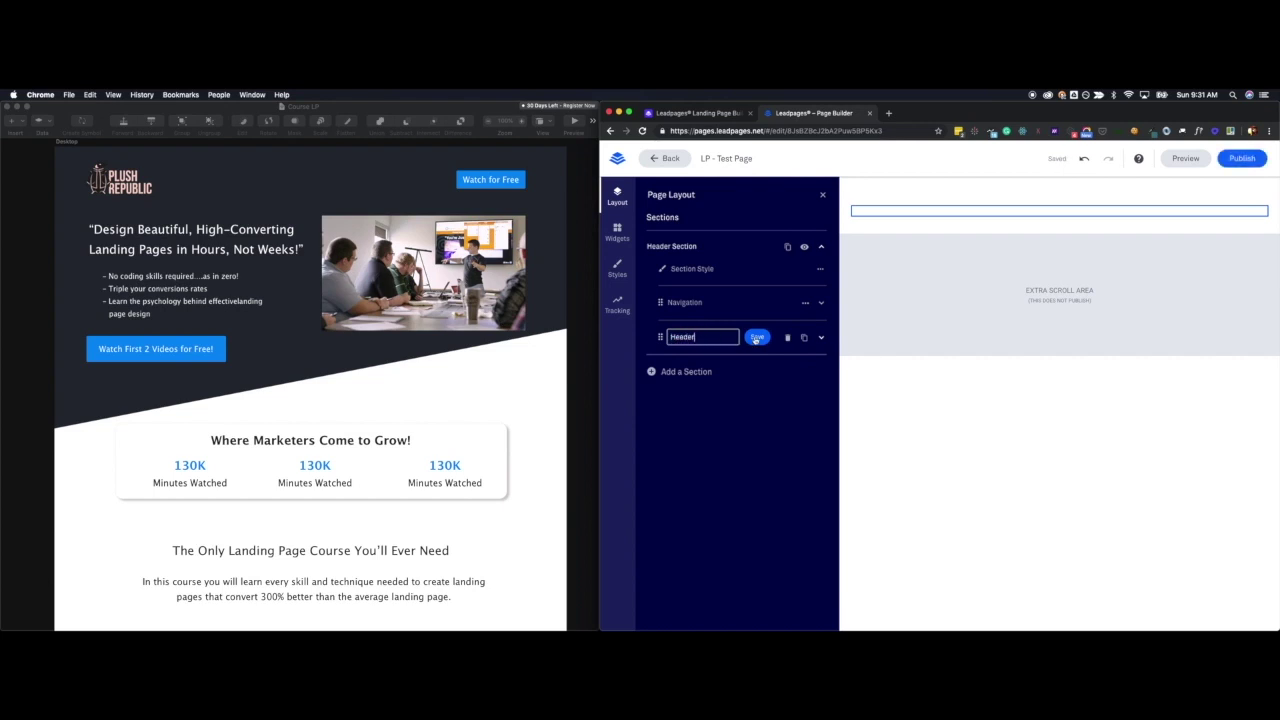
left_click(756, 338)
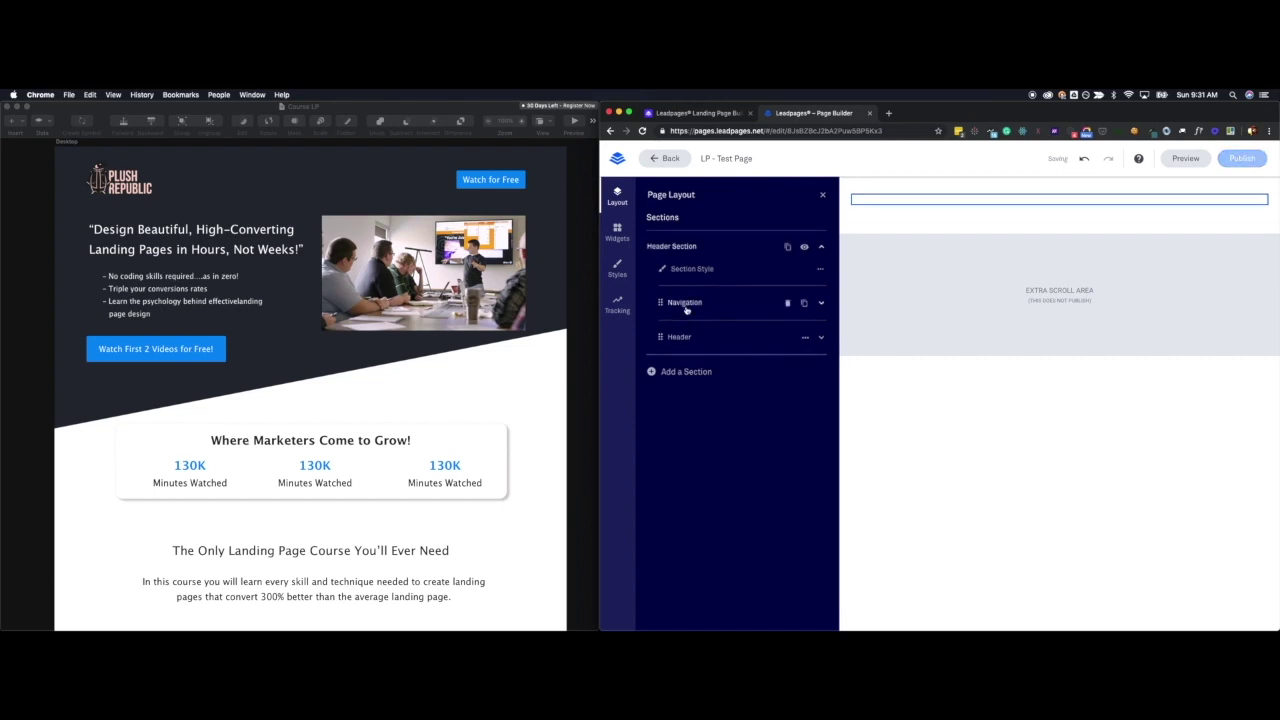
- Duplicate the column in the Navigation row twice to make three columns
left_click(664, 302)
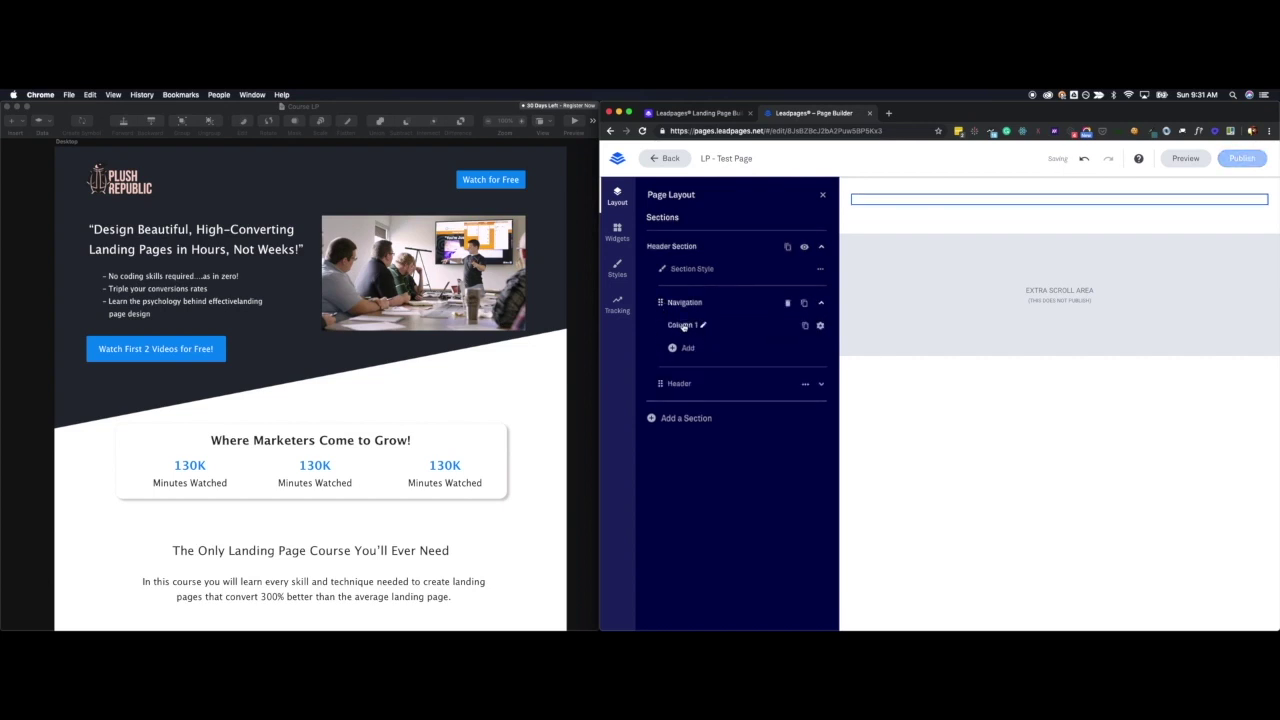
left_click(805, 326)
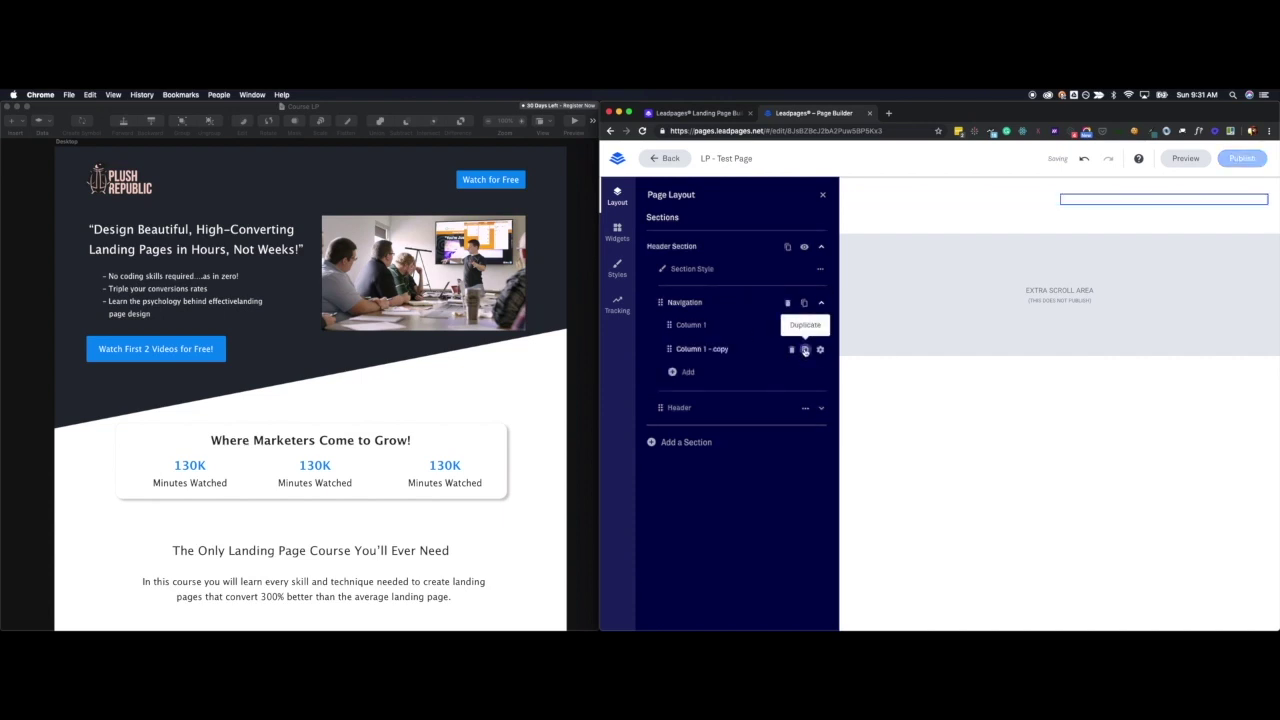
left_click(805, 349)
- Rename the first Navigation column as "Logo" and the second as "Spacer"
left_click(707, 325)
triple_click(707, 325)
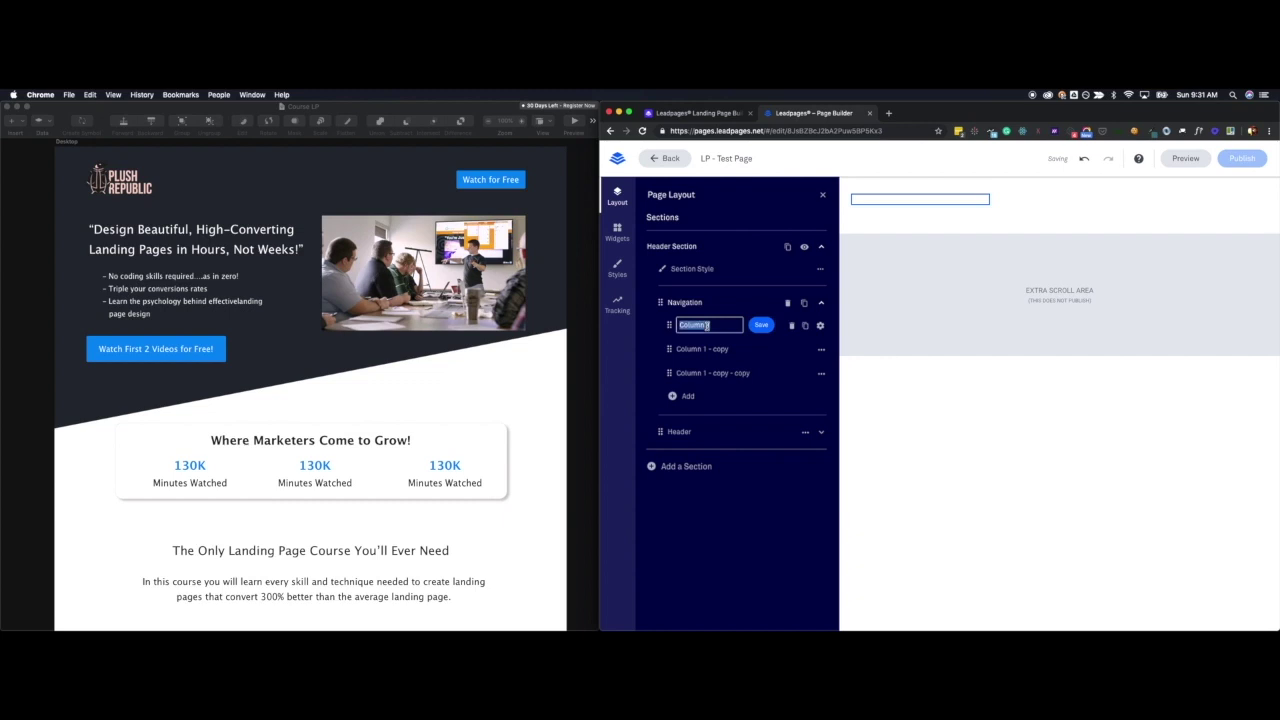
type("Logo")
key("Return")
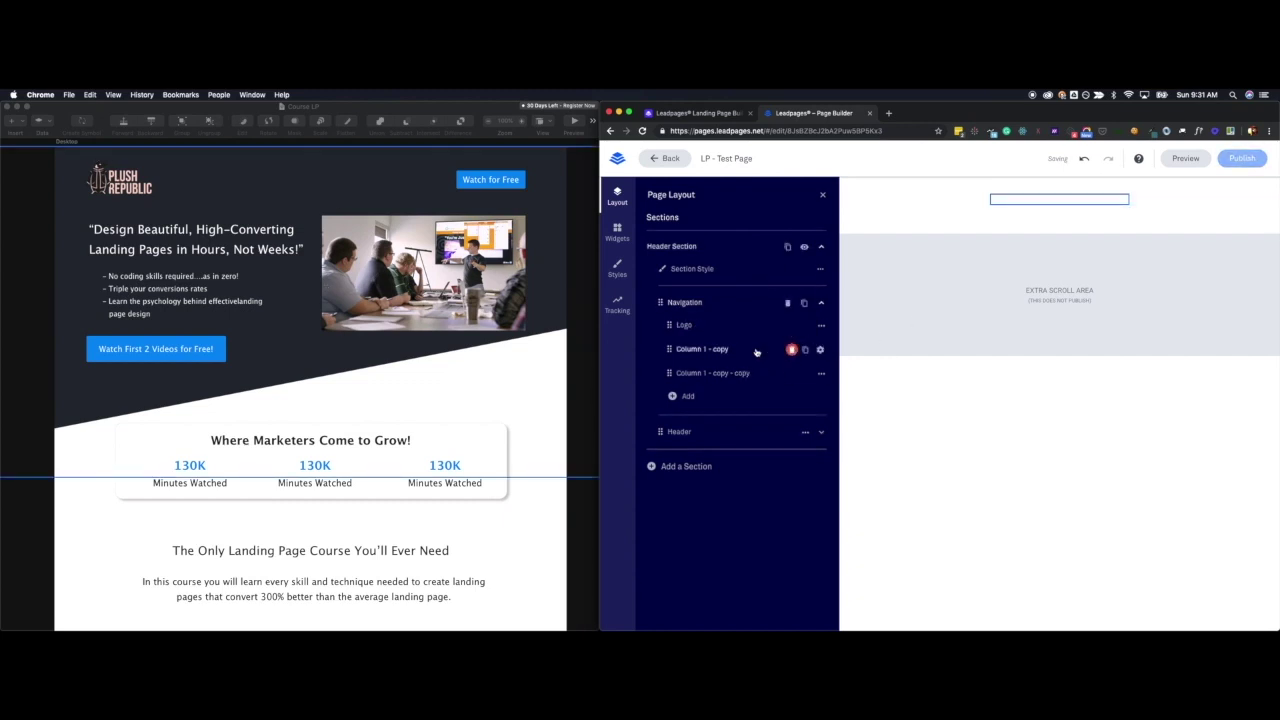
triple_click(720, 350)
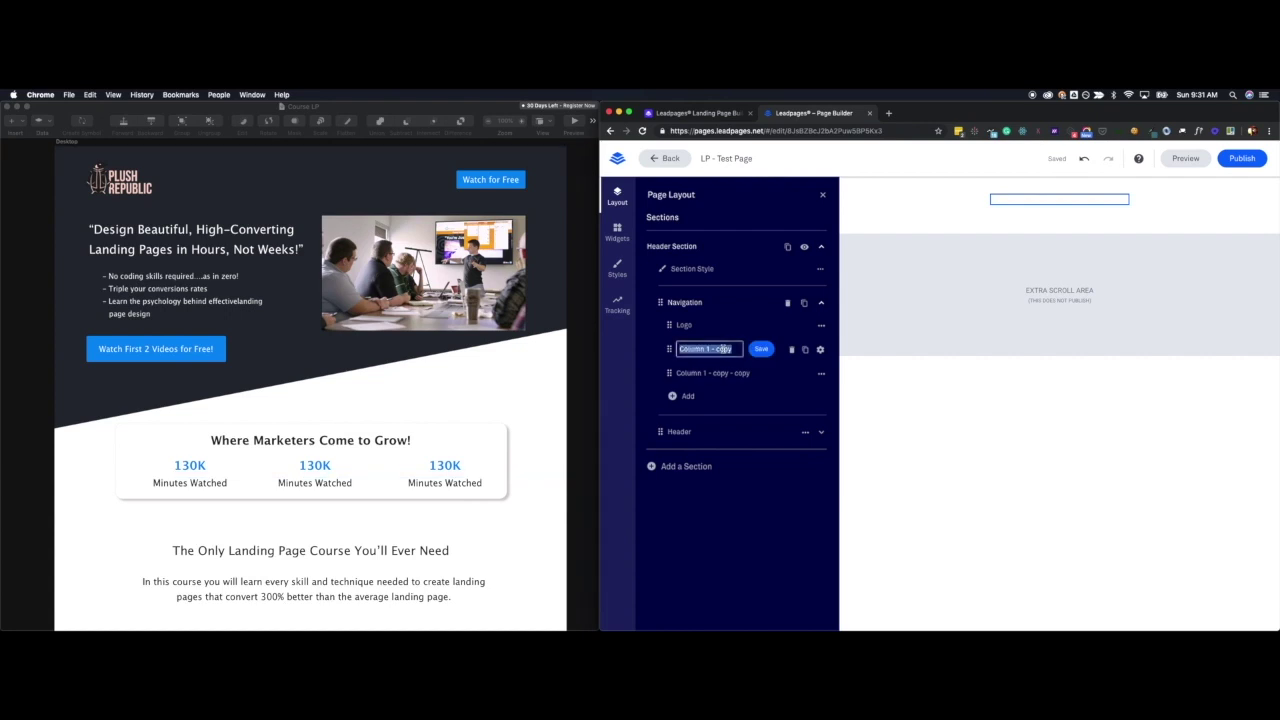
type("Spacer")
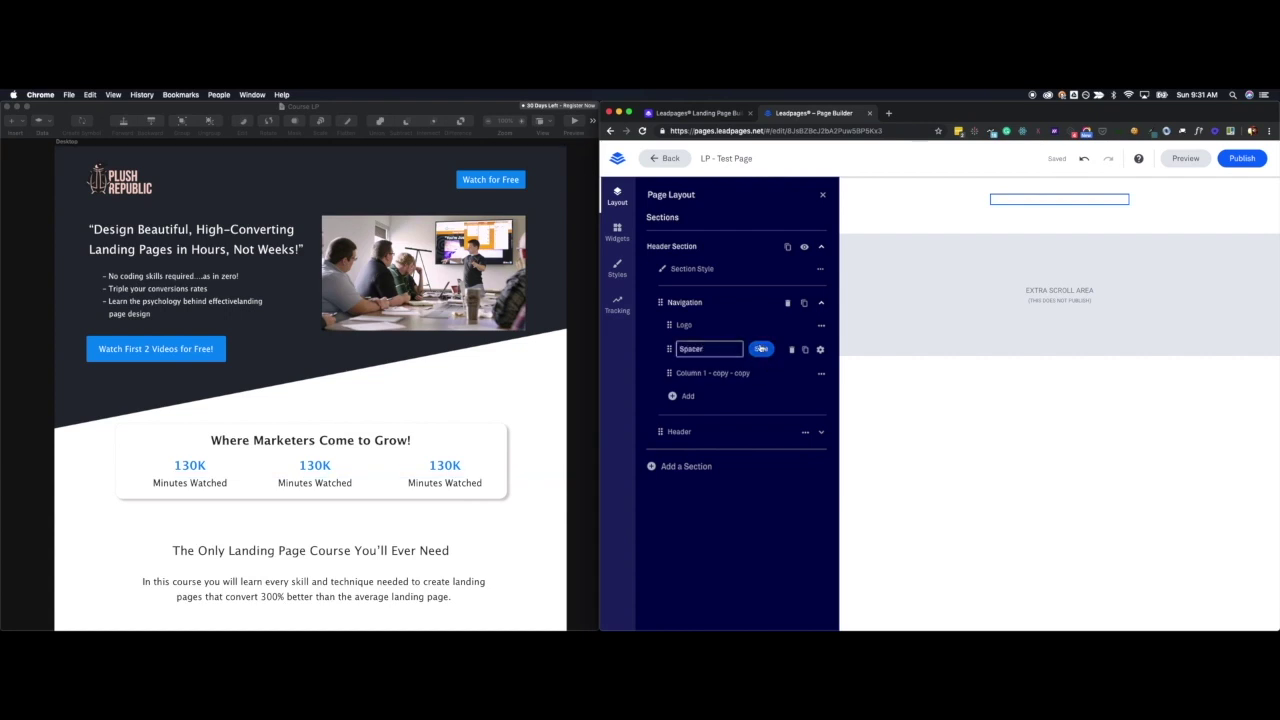
left_click(761, 349)
- Rename the third Navigation column as "Button"
left_click(752, 374)
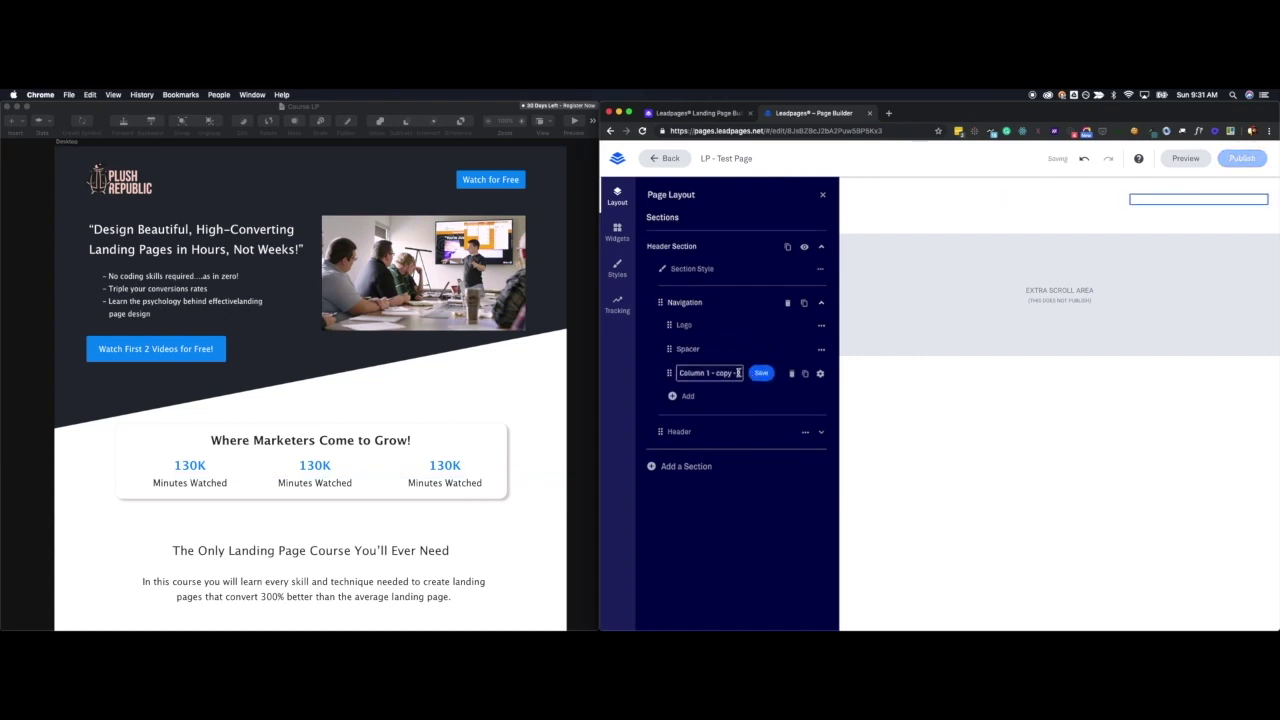
triple_click(710, 373)
type("Button")
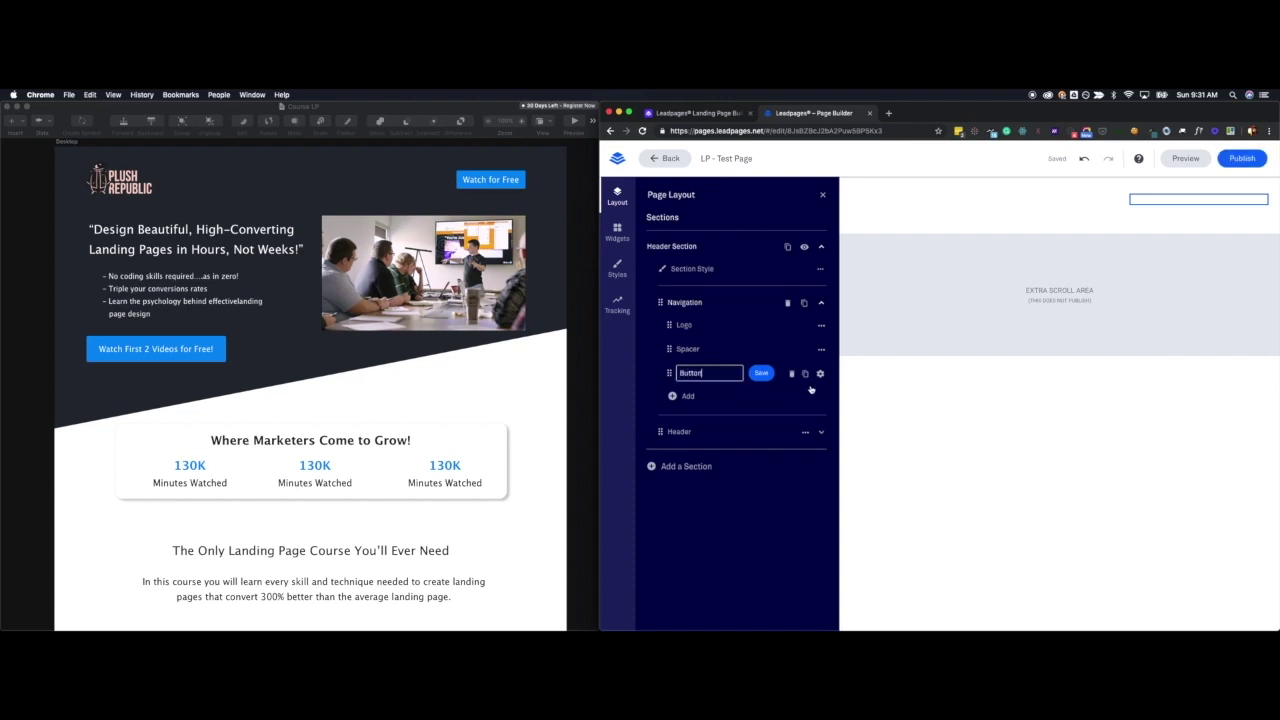
left_click(762, 373)
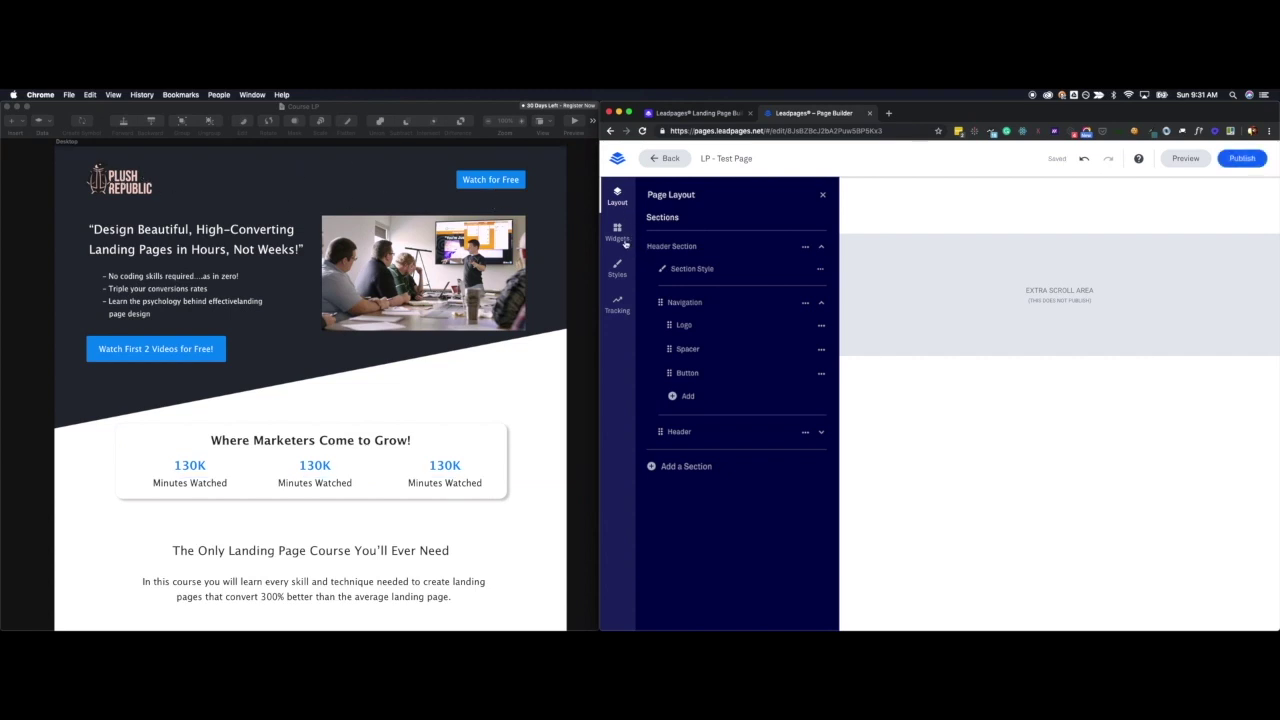
- Add an Image widget to the Logo column of the Navigation row and select it
left_click(617, 232)
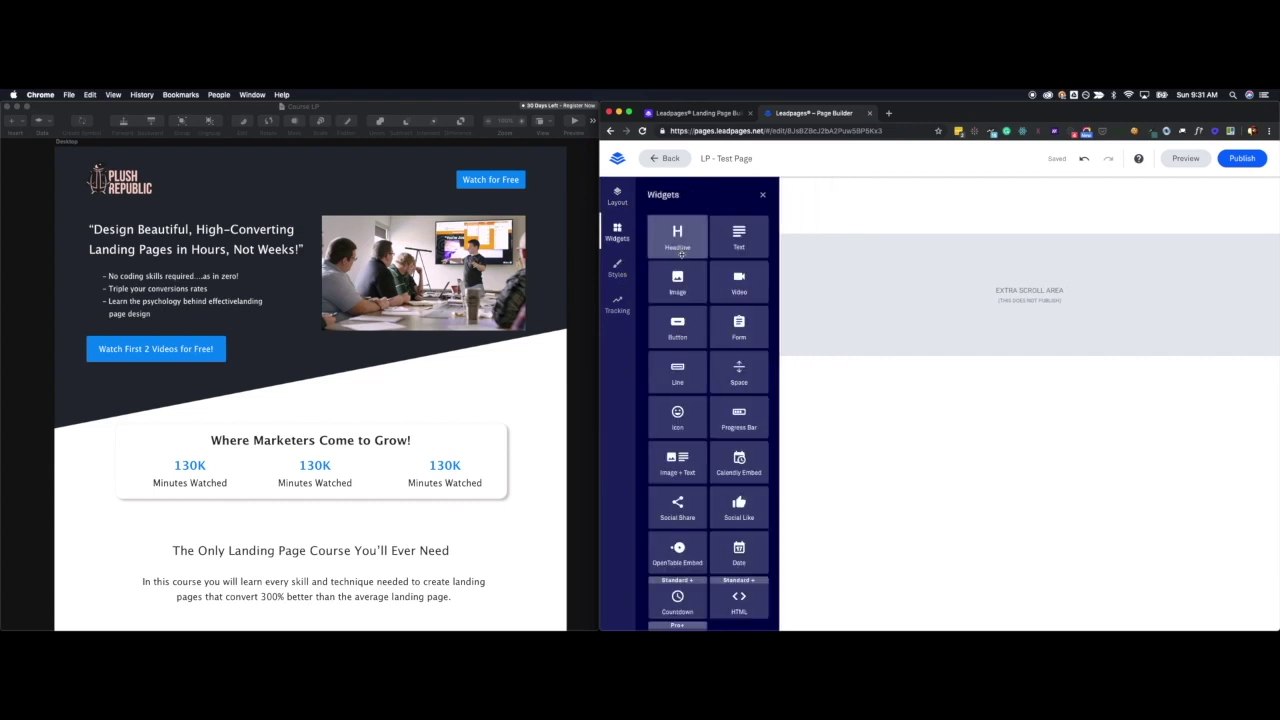
left_click_drag(677, 283, 835, 205)
left_click(866, 243)
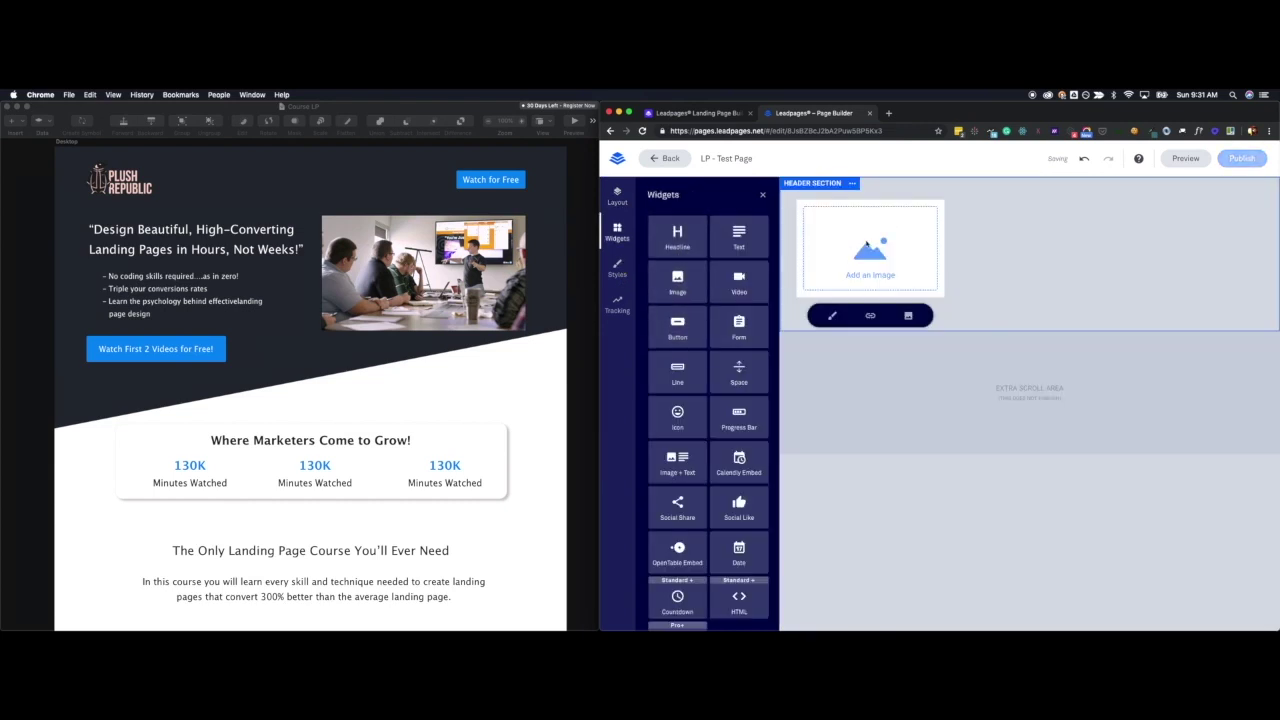
- Insert the existing Plush Republic logo from My Images into the image widget
left_click(909, 317)
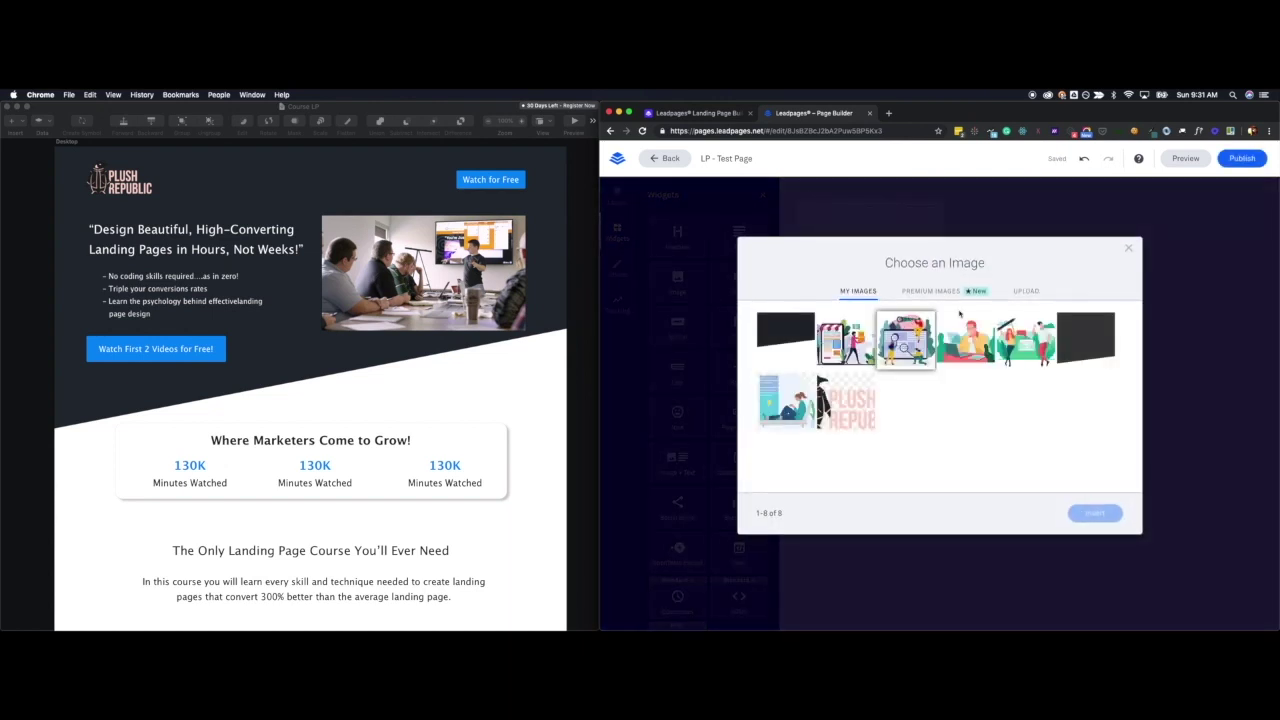
left_click(1026, 292)
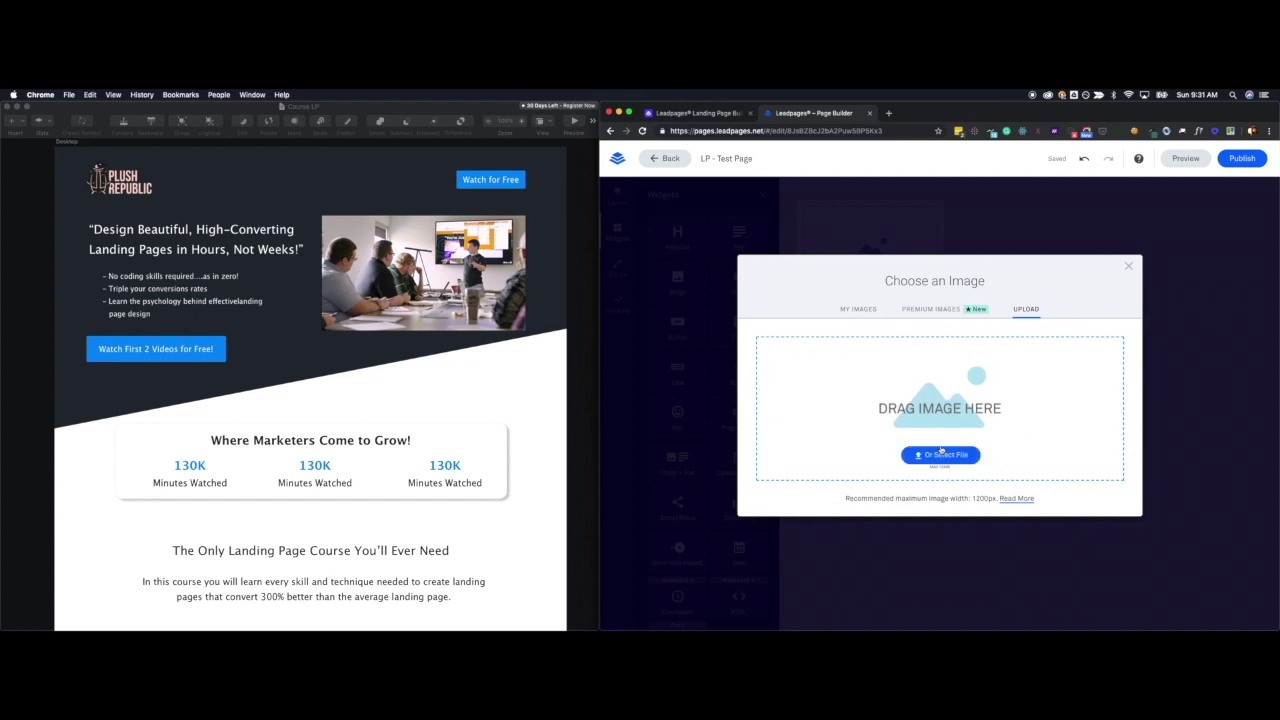
left_click(866, 310)
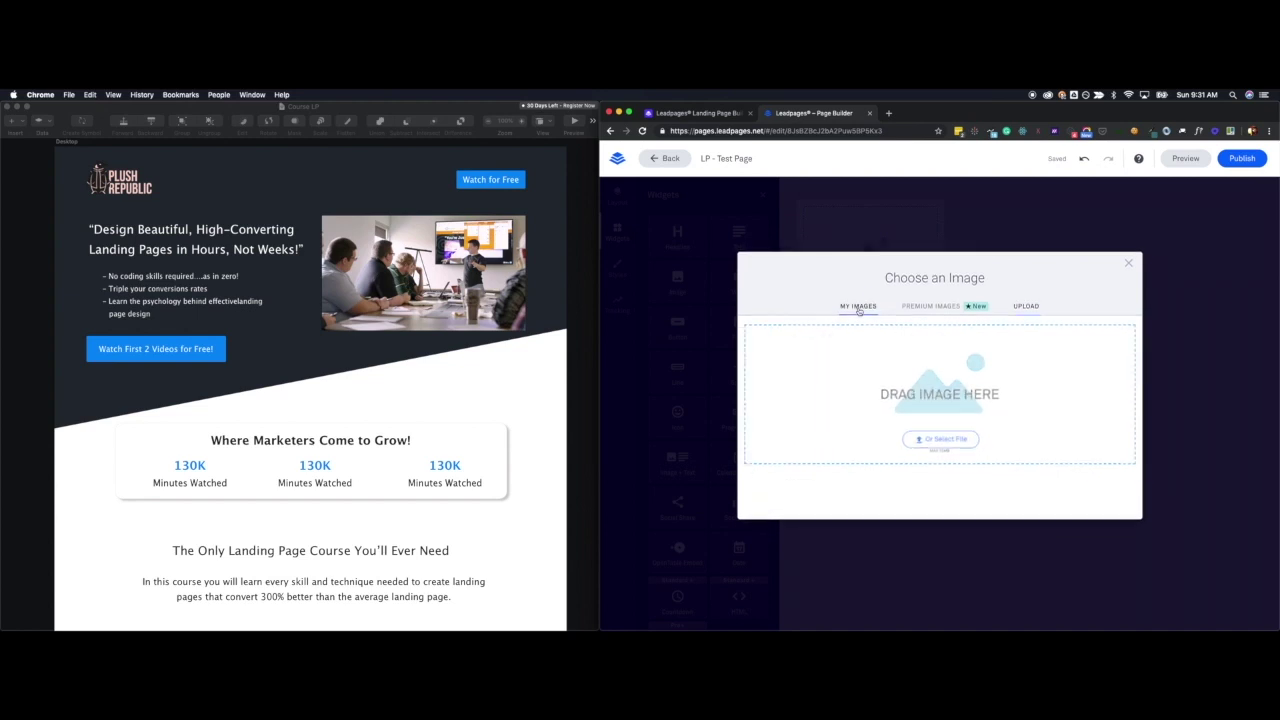
left_click(851, 396)
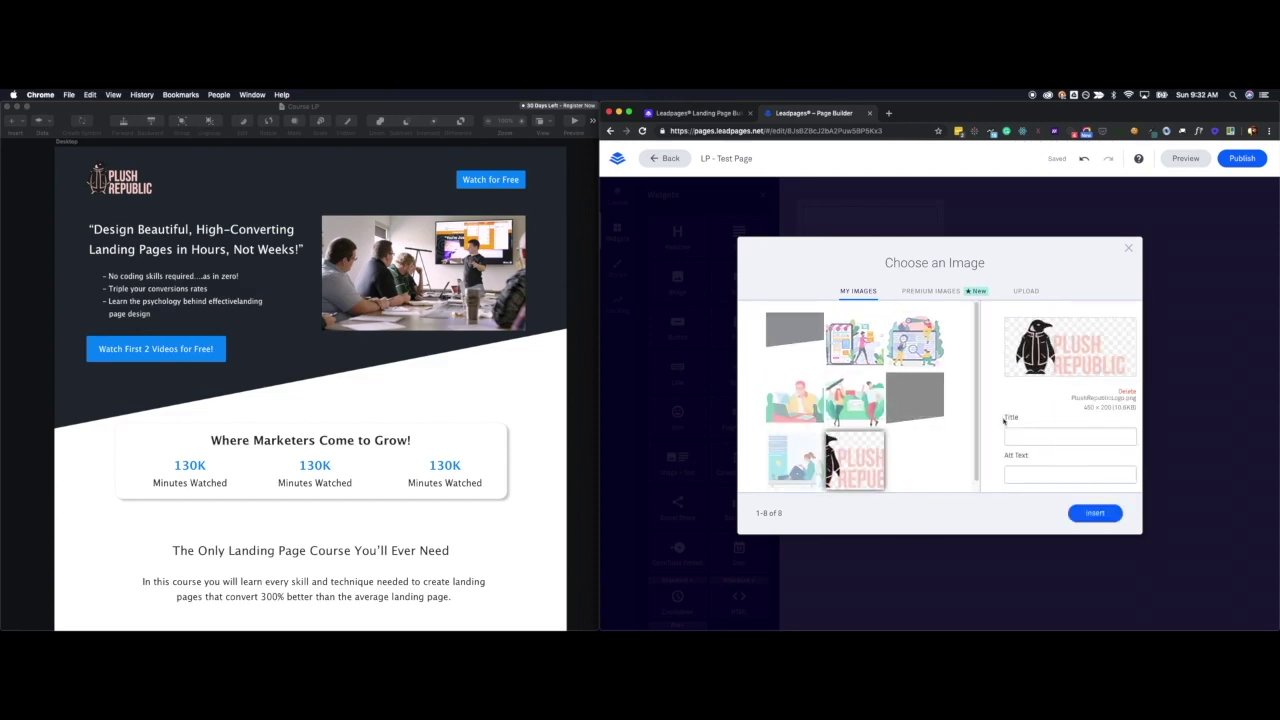
left_click(1095, 513)
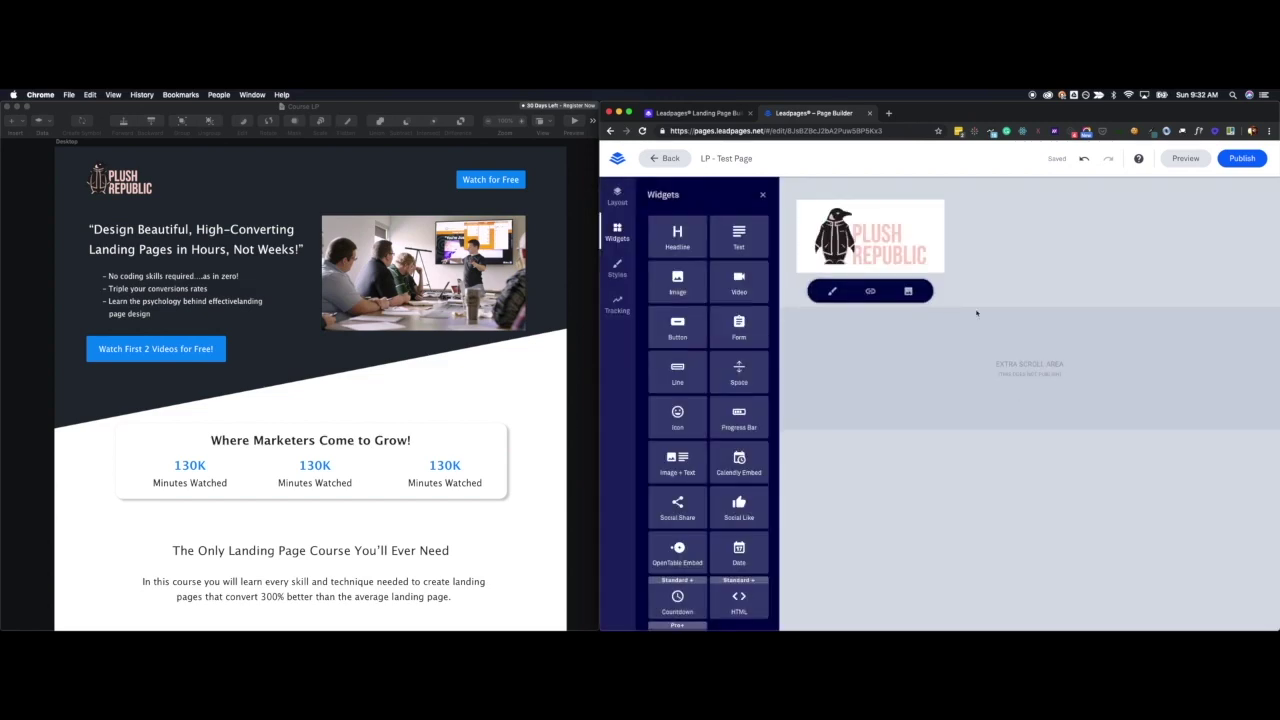
- Add a Space widget to the Spacer column of the Navigation row
scroll(697, 264, "down", 2)
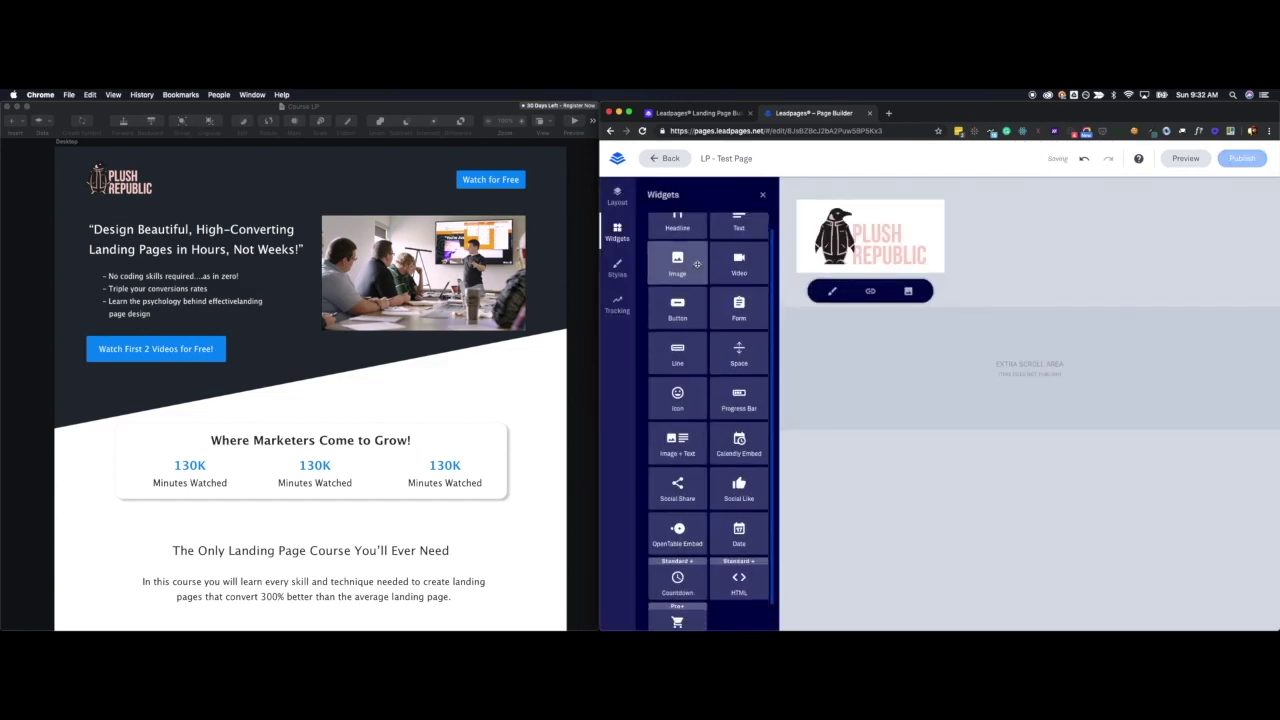
left_click_drag(739, 322, 992, 305)
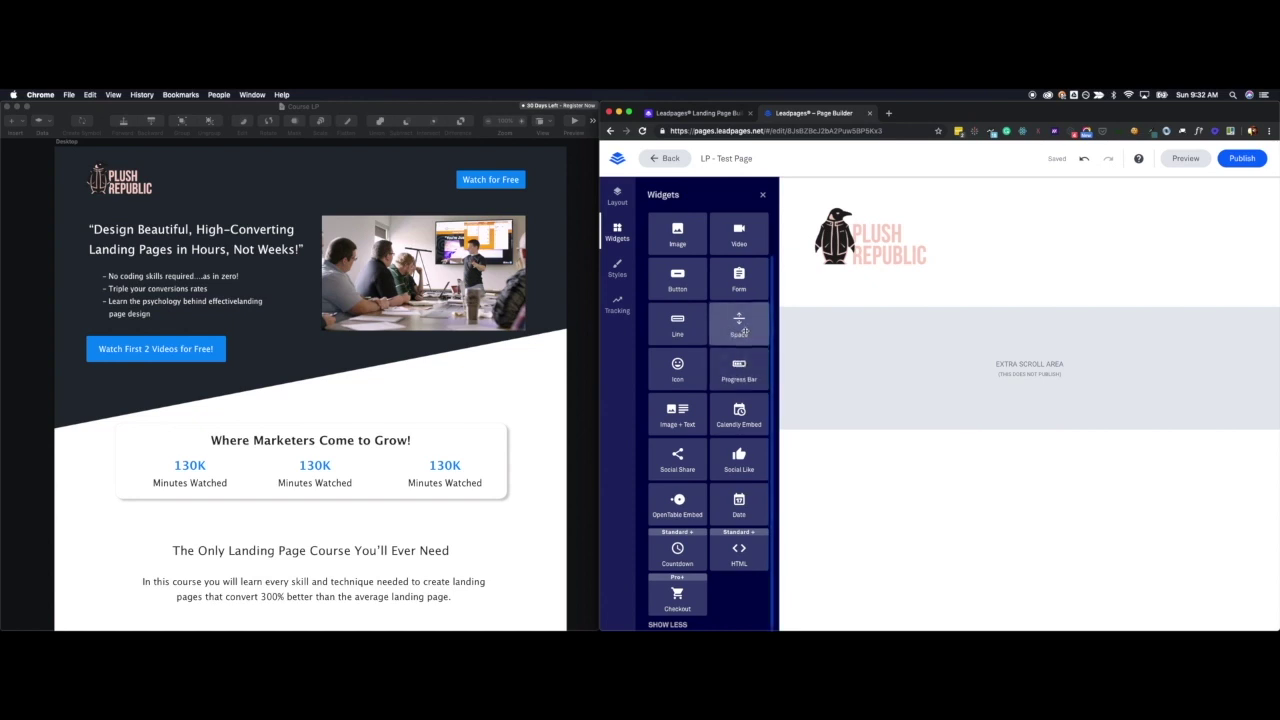
left_click_drag(739, 322, 1069, 251)
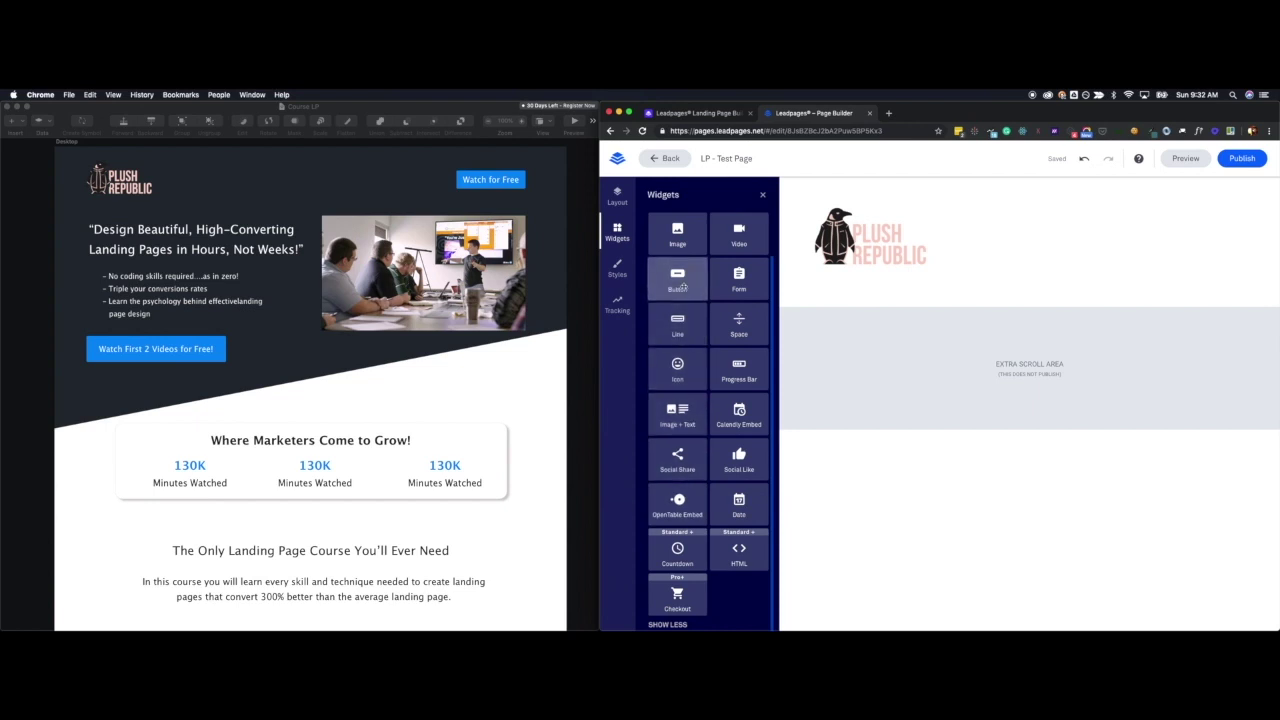
- Add a Button widget to the Button column of the Navigation row and narrow that column
left_click_drag(677, 280, 1213, 245)
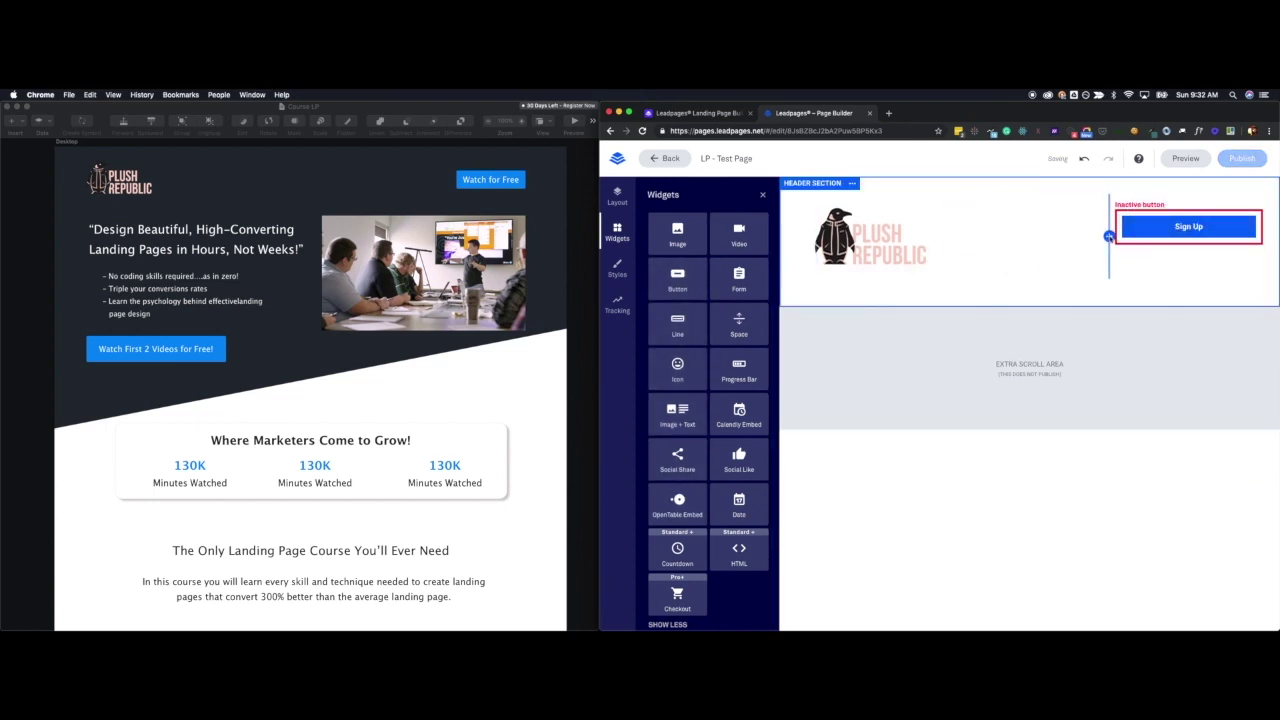
left_click_drag(1109, 236, 1156, 235)
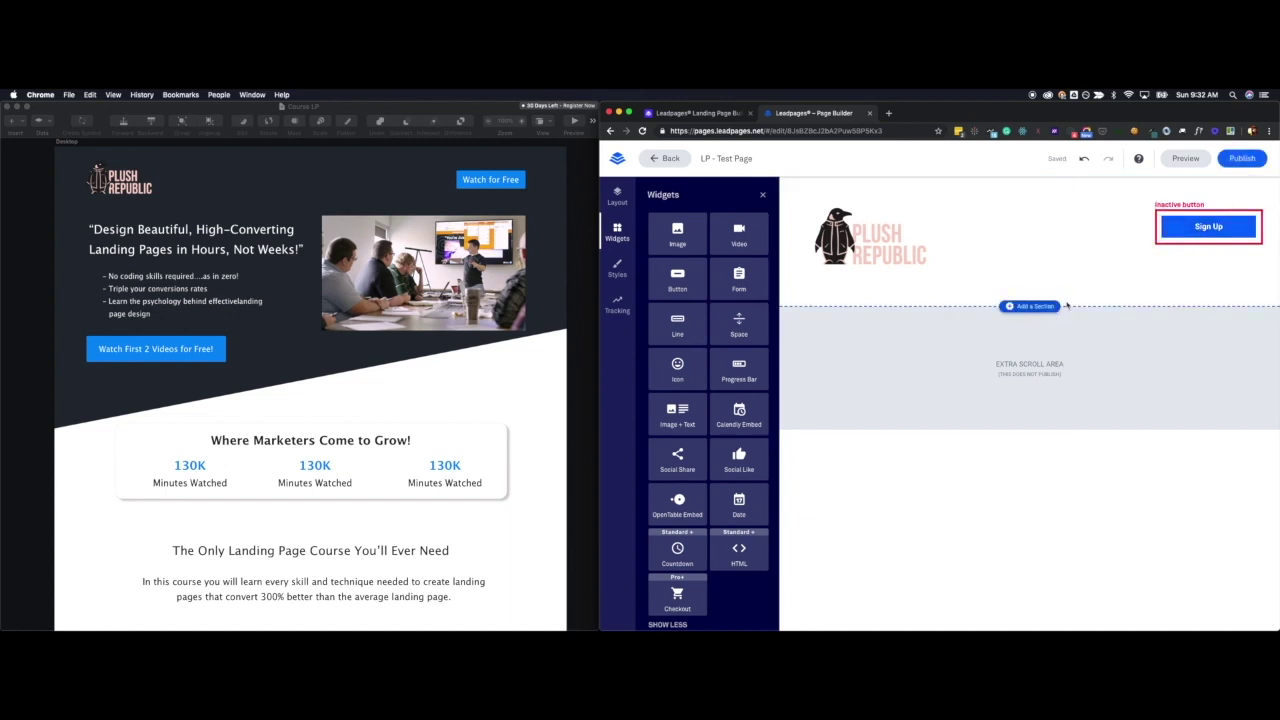
- Shrink the Plush Republic logo in the Navigation row by narrowing its column
left_click_drag(951, 245, 926, 240)
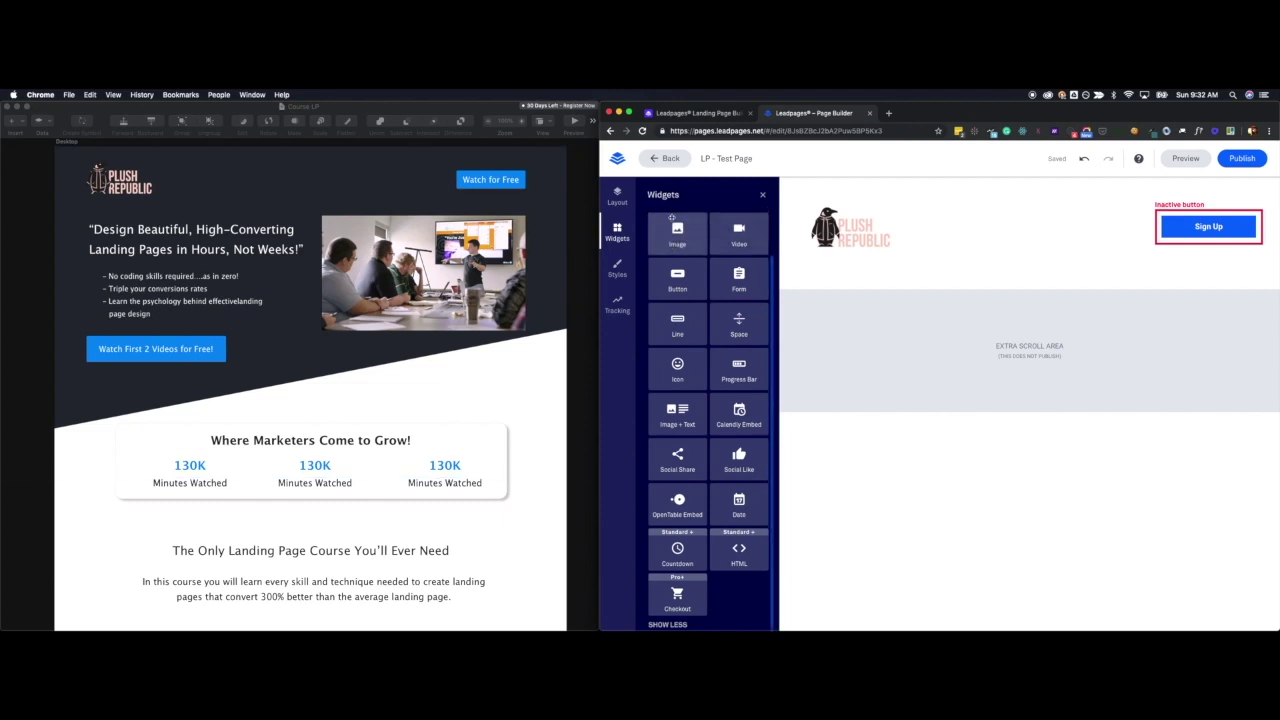
- Give the Header Section a dark grey background, using a new custom color with code 242323
left_click(617, 195)
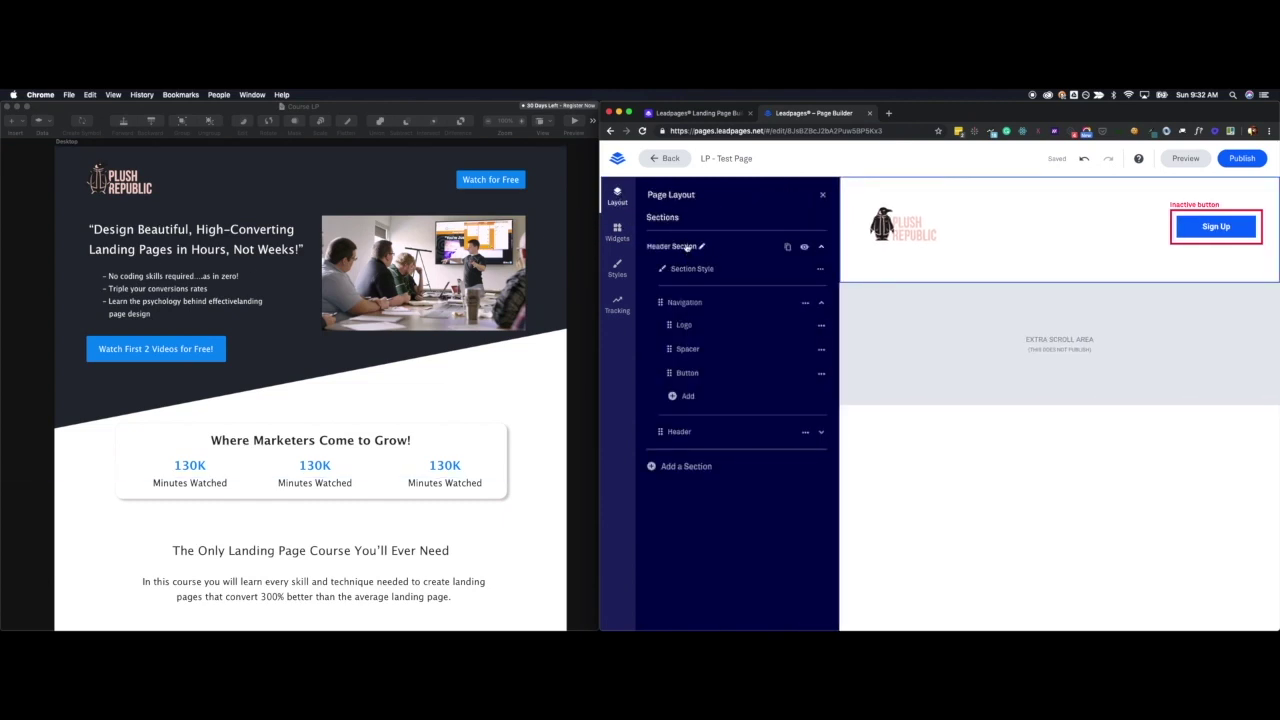
left_click(821, 271)
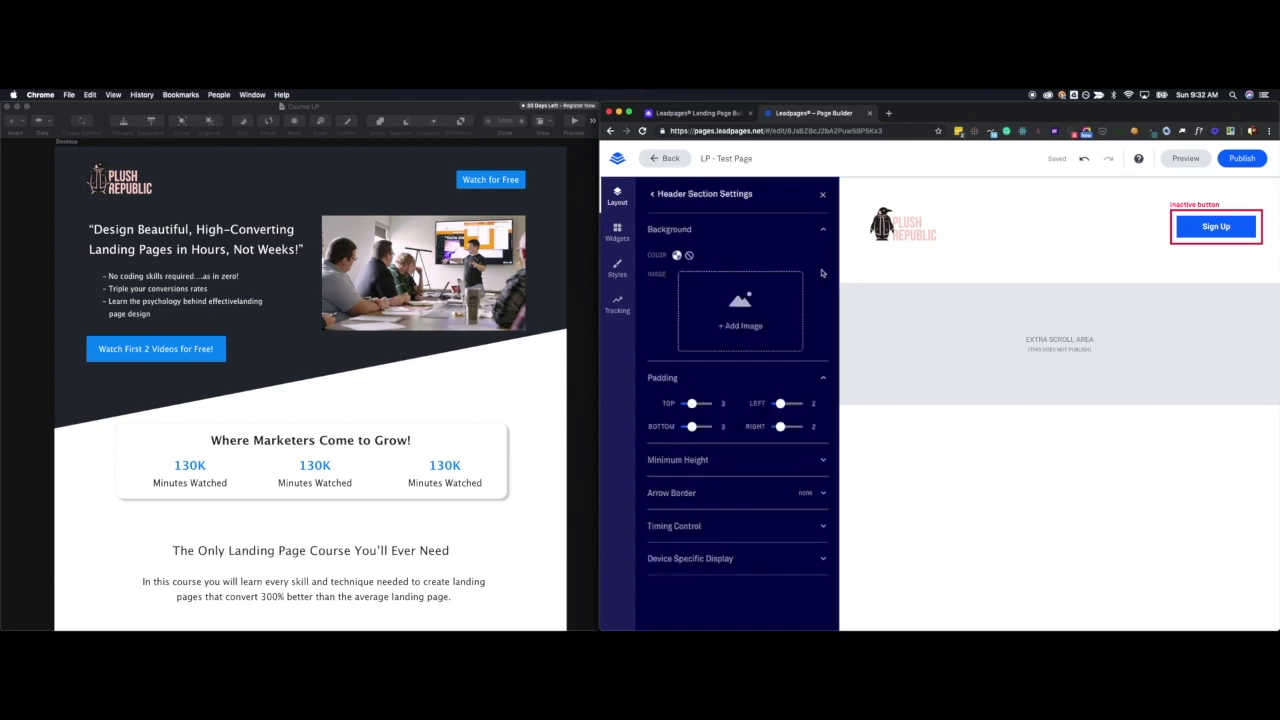
left_click(677, 256)
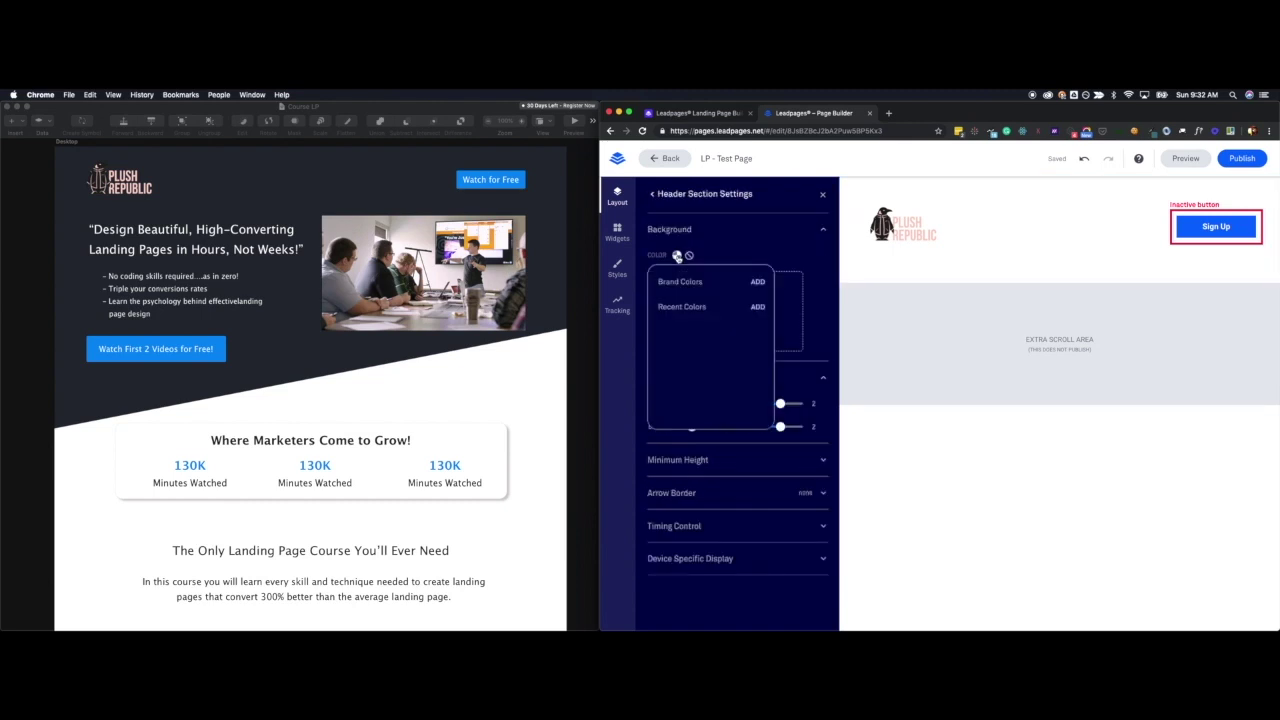
left_click(758, 308)
left_click_drag(723, 341, 660, 345)
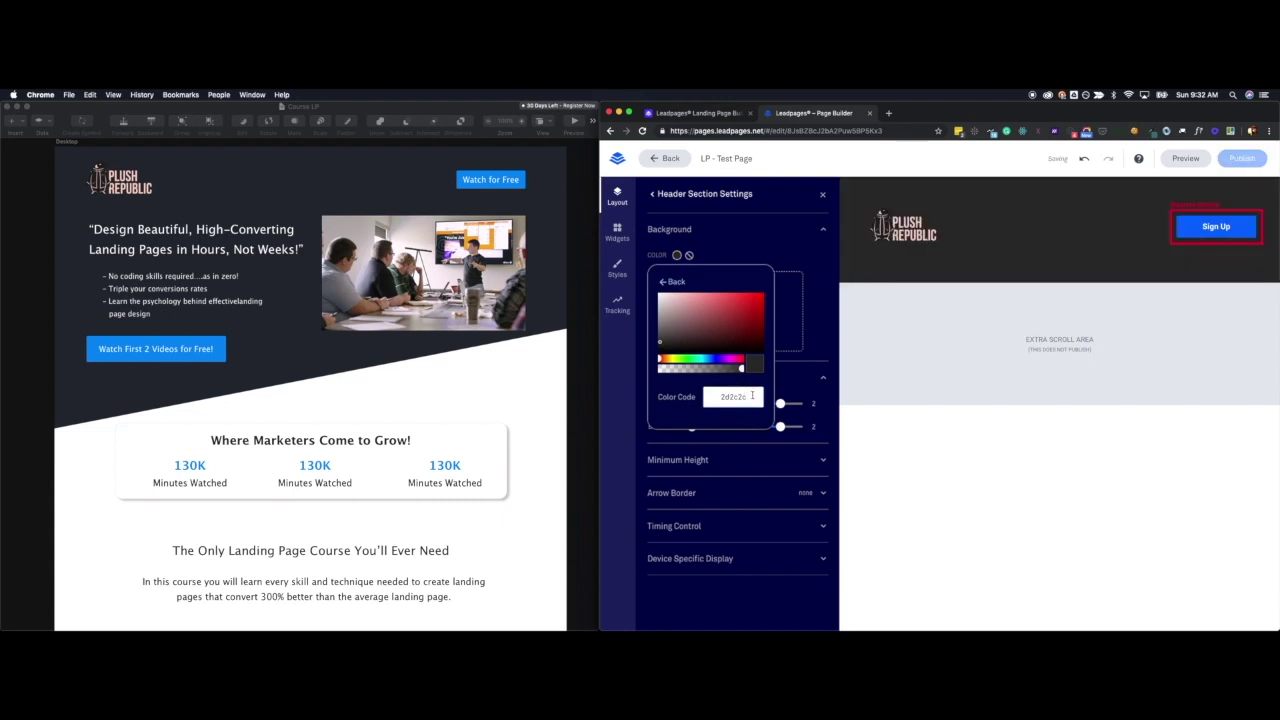
mouse_move(660, 345)
left_mouse_down()
mouse_move(660, 334)
mouse_move(661, 347)
left_mouse_up()
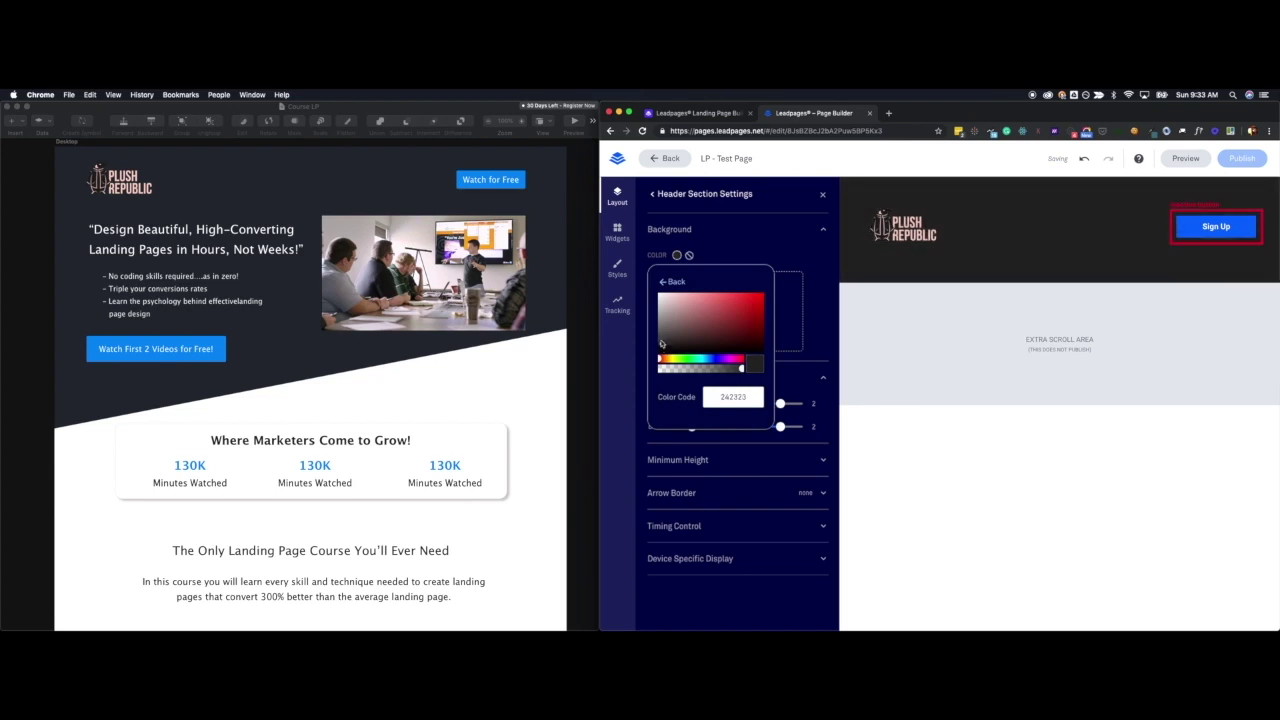
- Try color code 3a83a8 as the Header Section's background
double_click(733, 397)
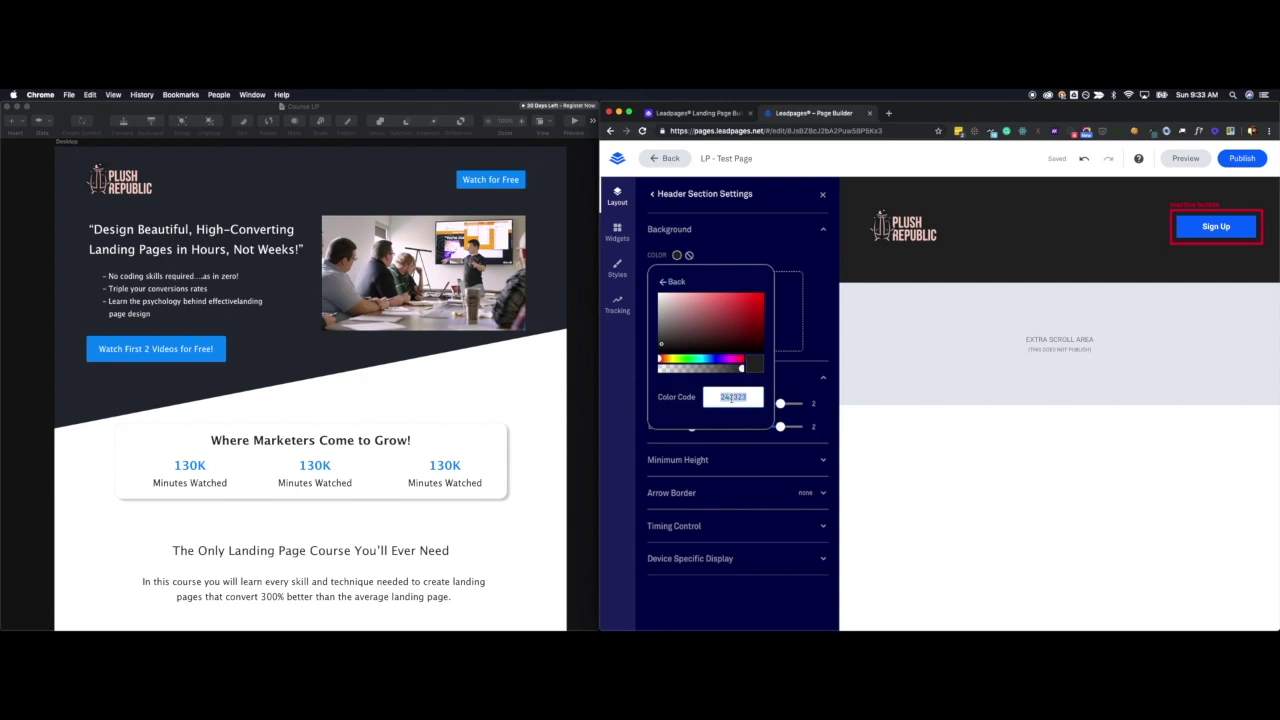
type("3a83a8")
key("Return")
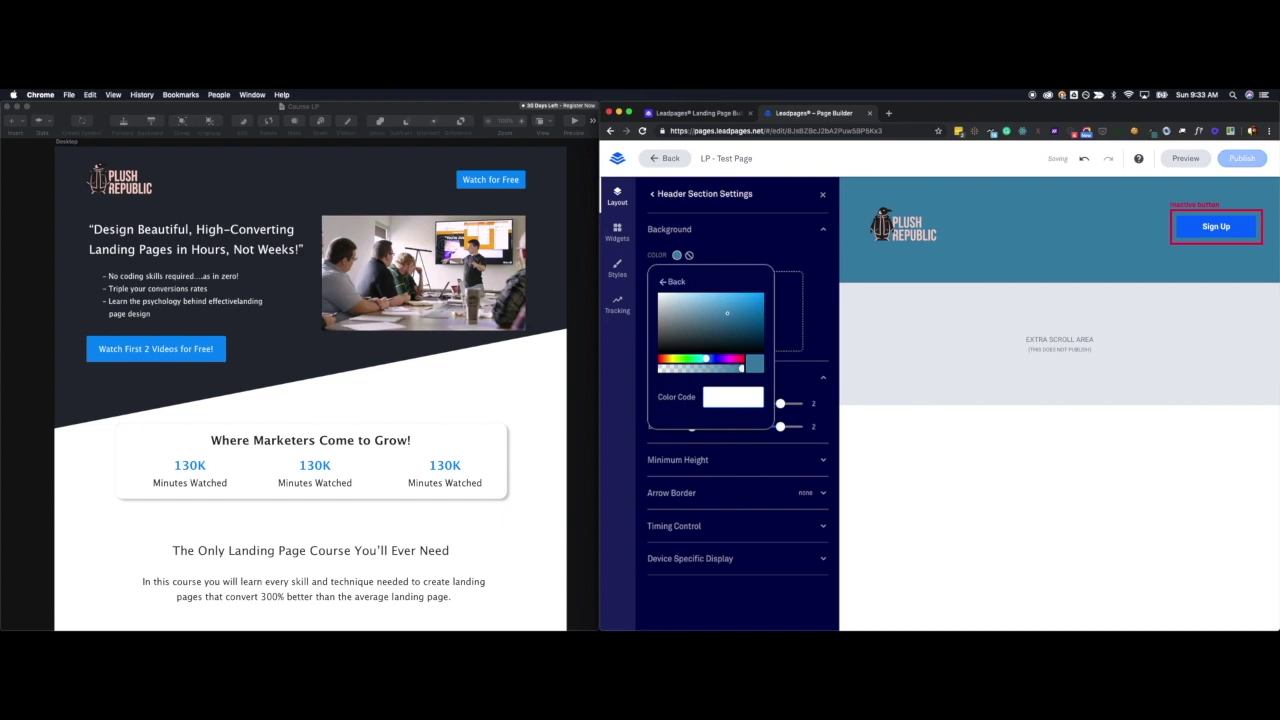
- Pick a dark grey background for the Header Section with color code 303031
left_click(660, 347)
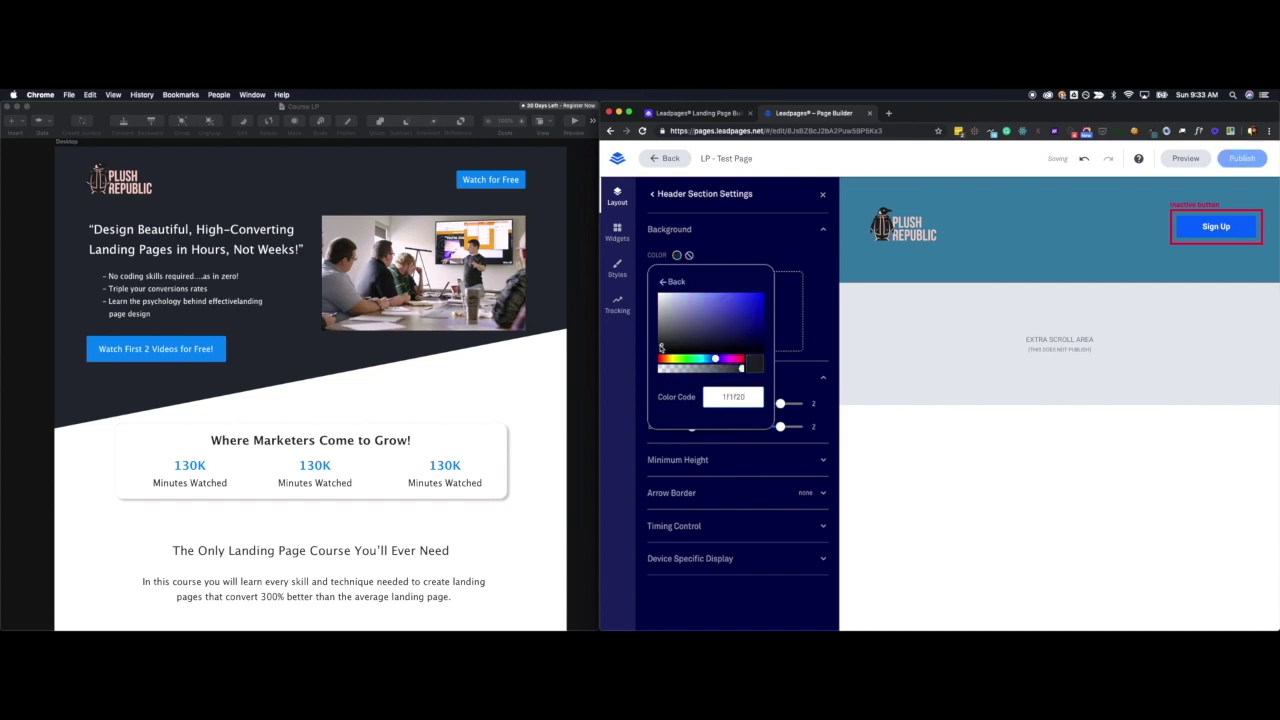
left_click_drag(660, 342, 757, 339)
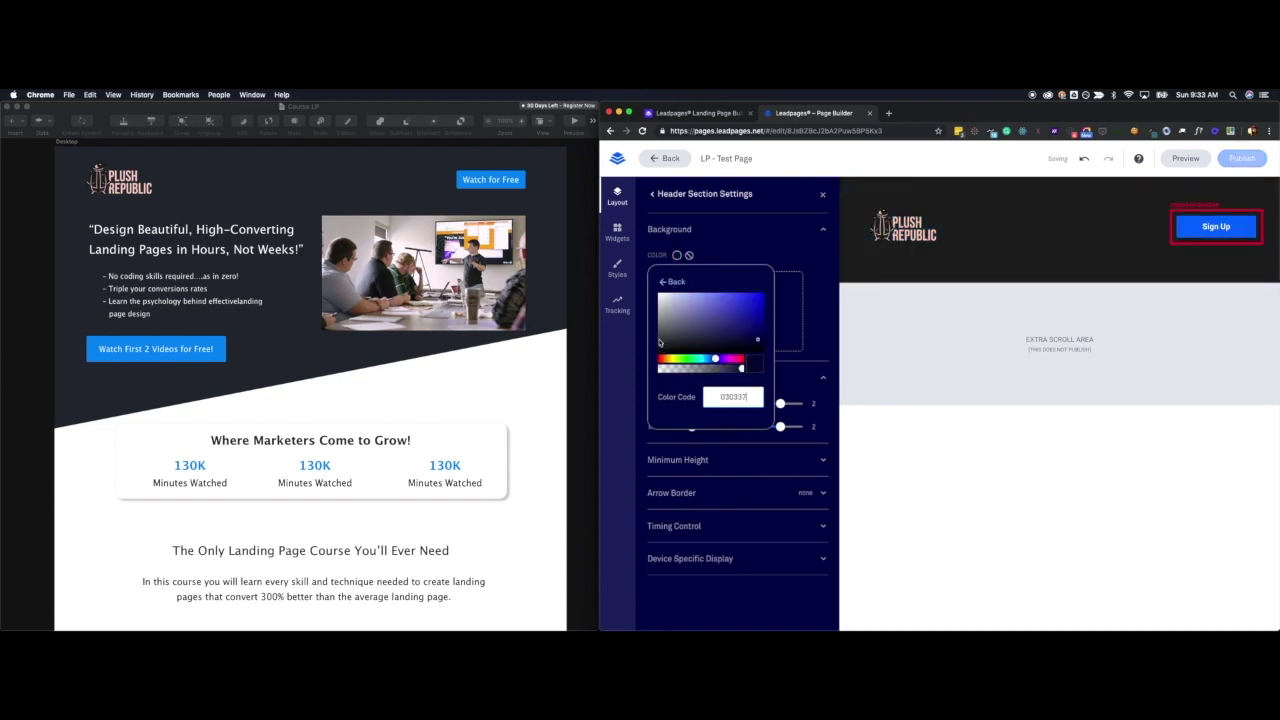
left_click(660, 343)
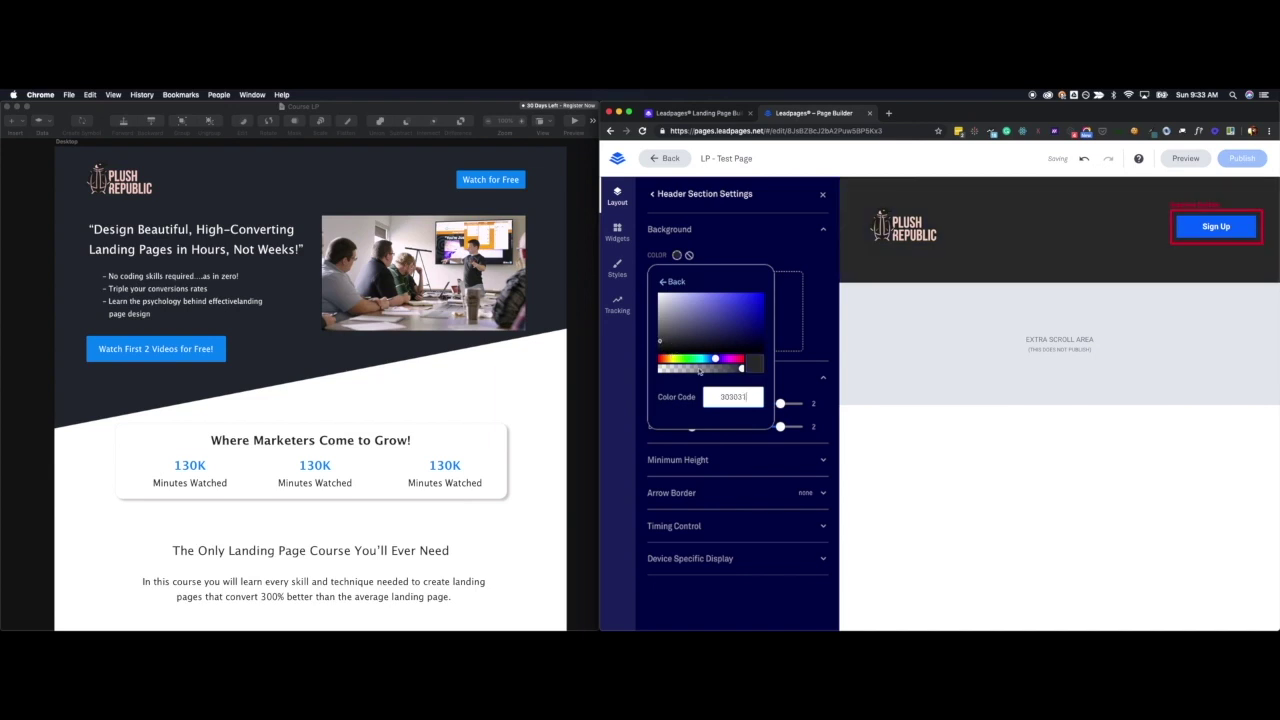
left_click(829, 344)
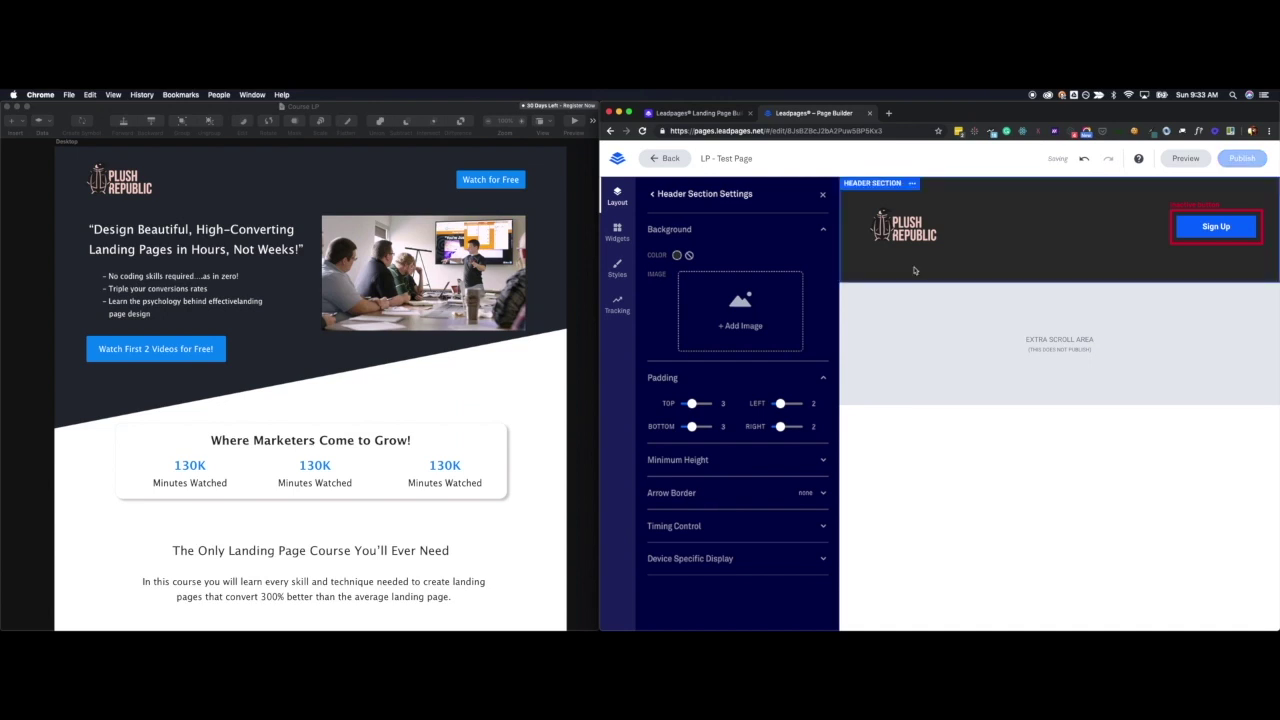
left_click(621, 200)
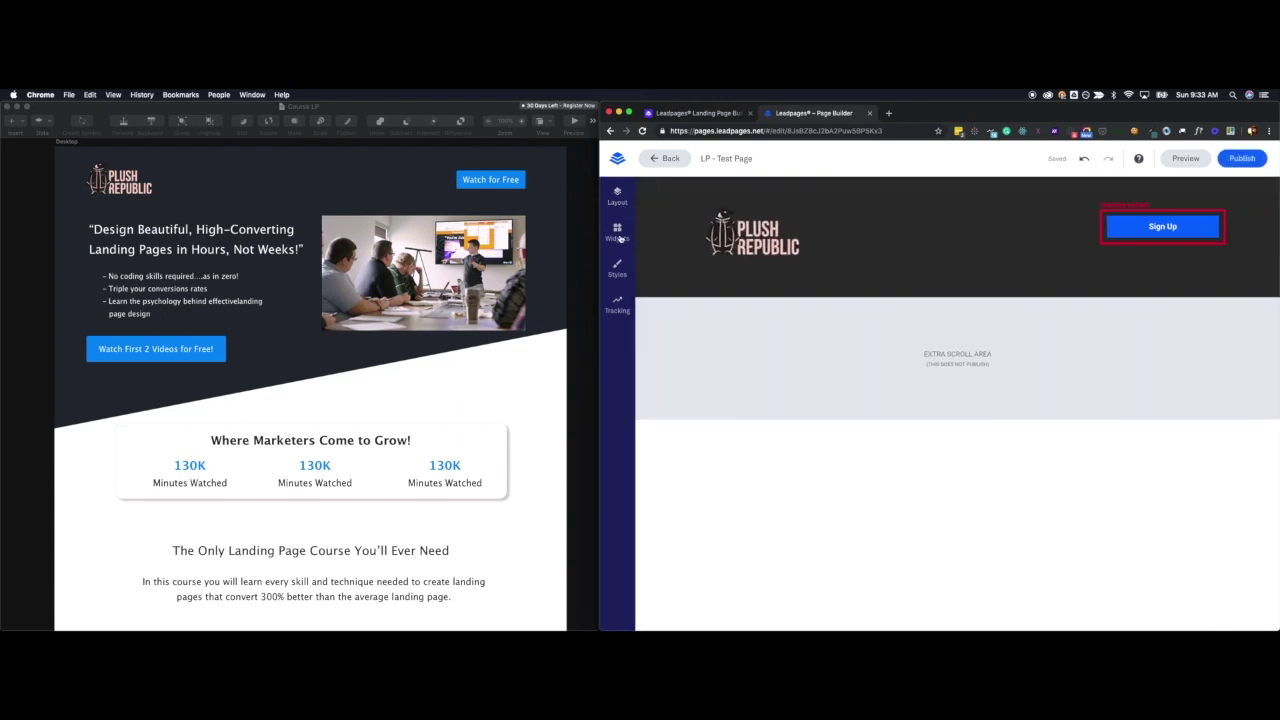
left_click(617, 231)
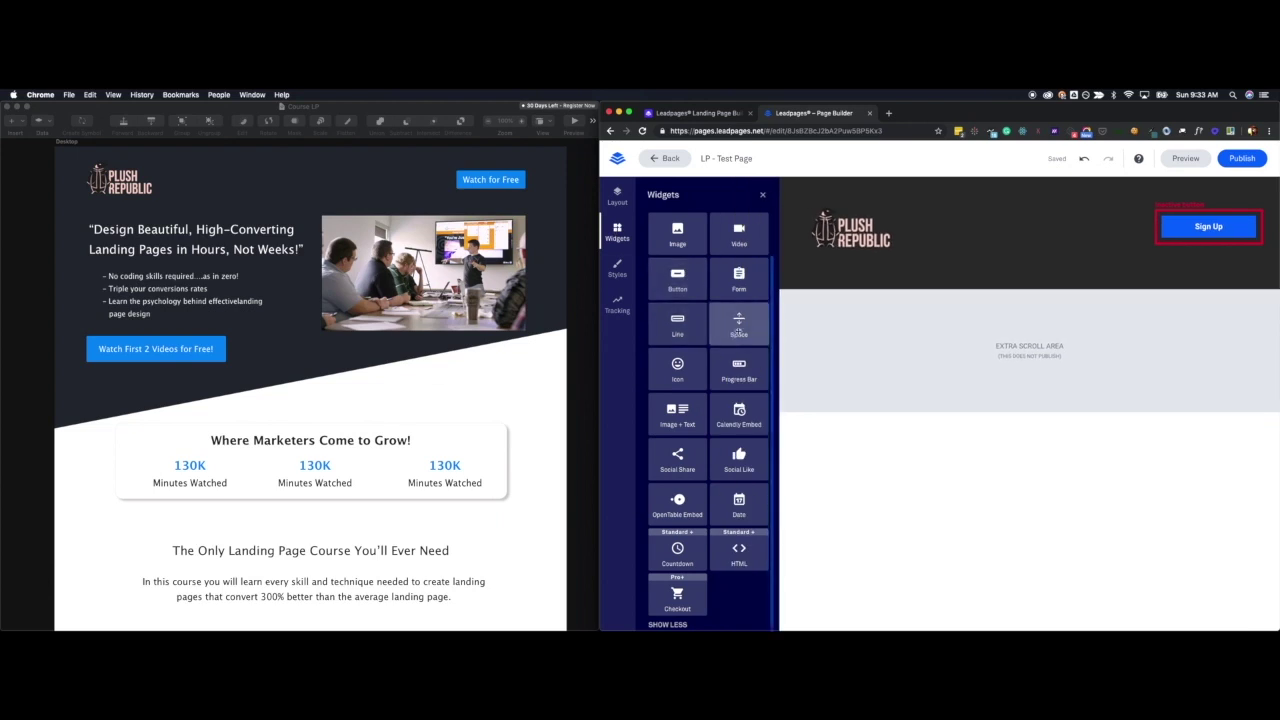
scroll(722, 373, "up", 3)
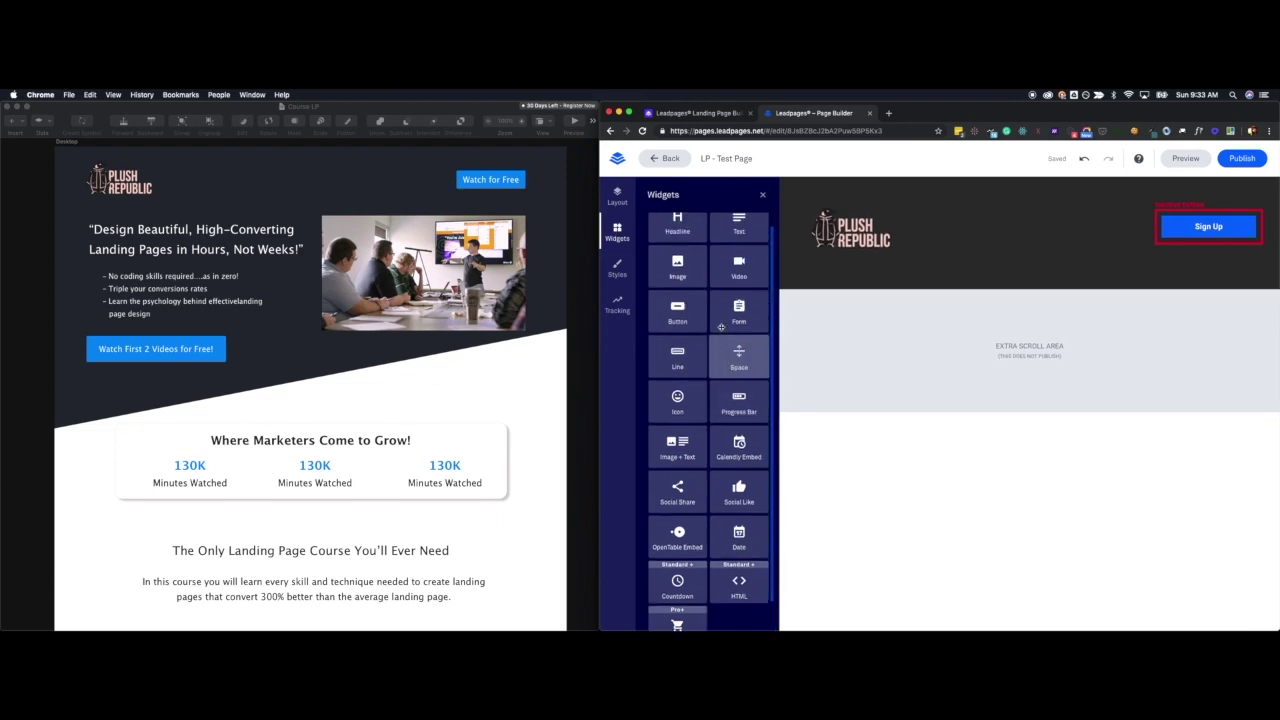
mouse_move(739, 293)
left_mouse_down()
mouse_move(1216, 300)
mouse_move(1150, 275)
mouse_move(1158, 288)
mouse_move(859, 272)
mouse_move(755, 285)
left_mouse_up()
left_click(618, 200)
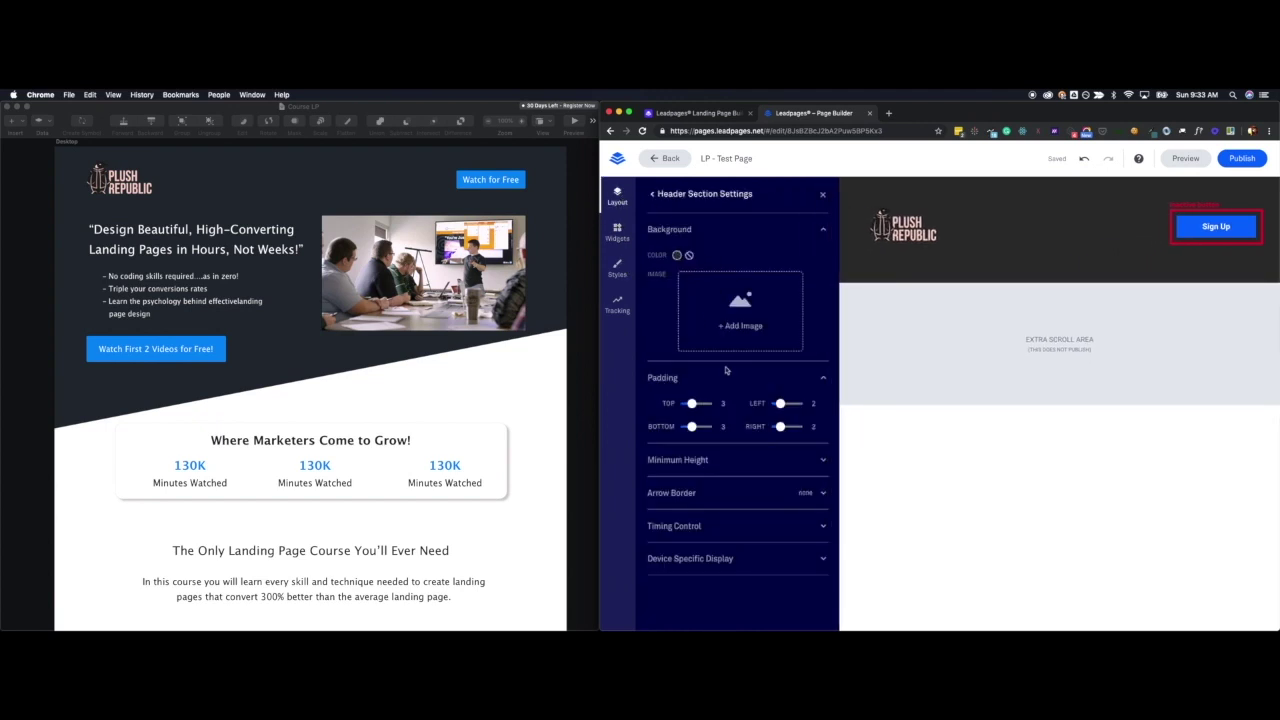
- Add a second column to the Header row of the Header Section
left_click(652, 196)
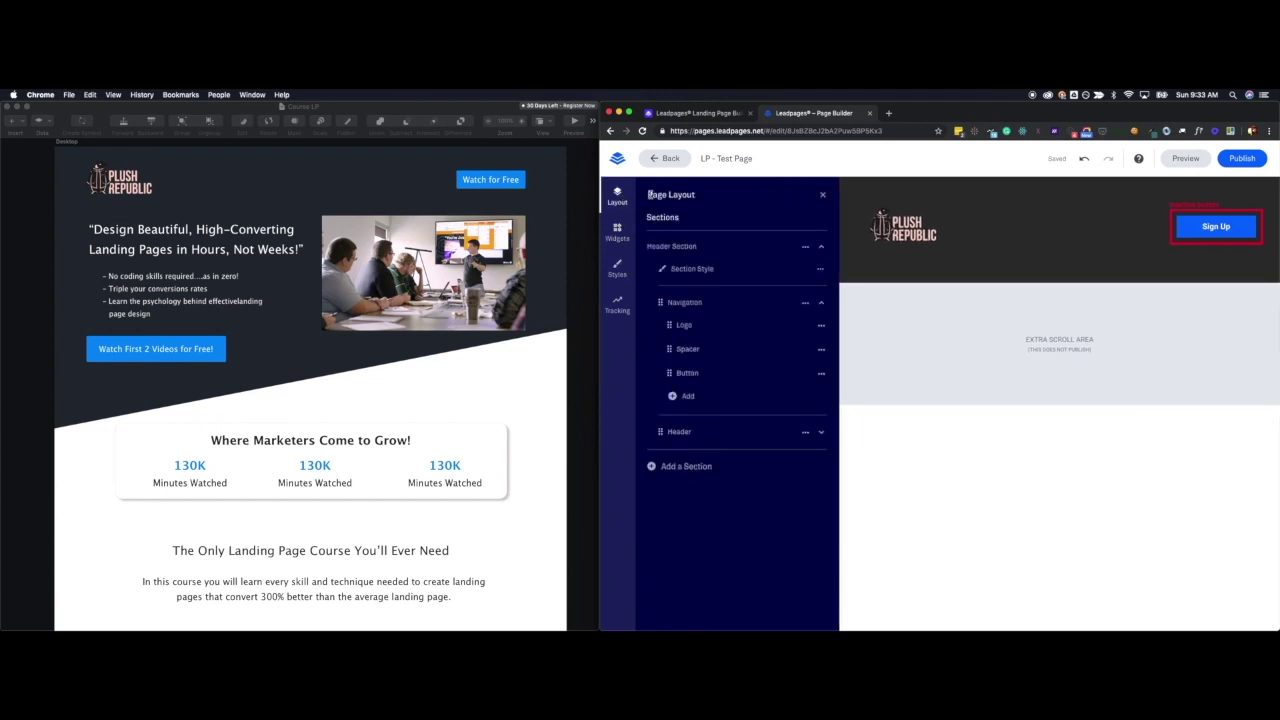
left_click(678, 305)
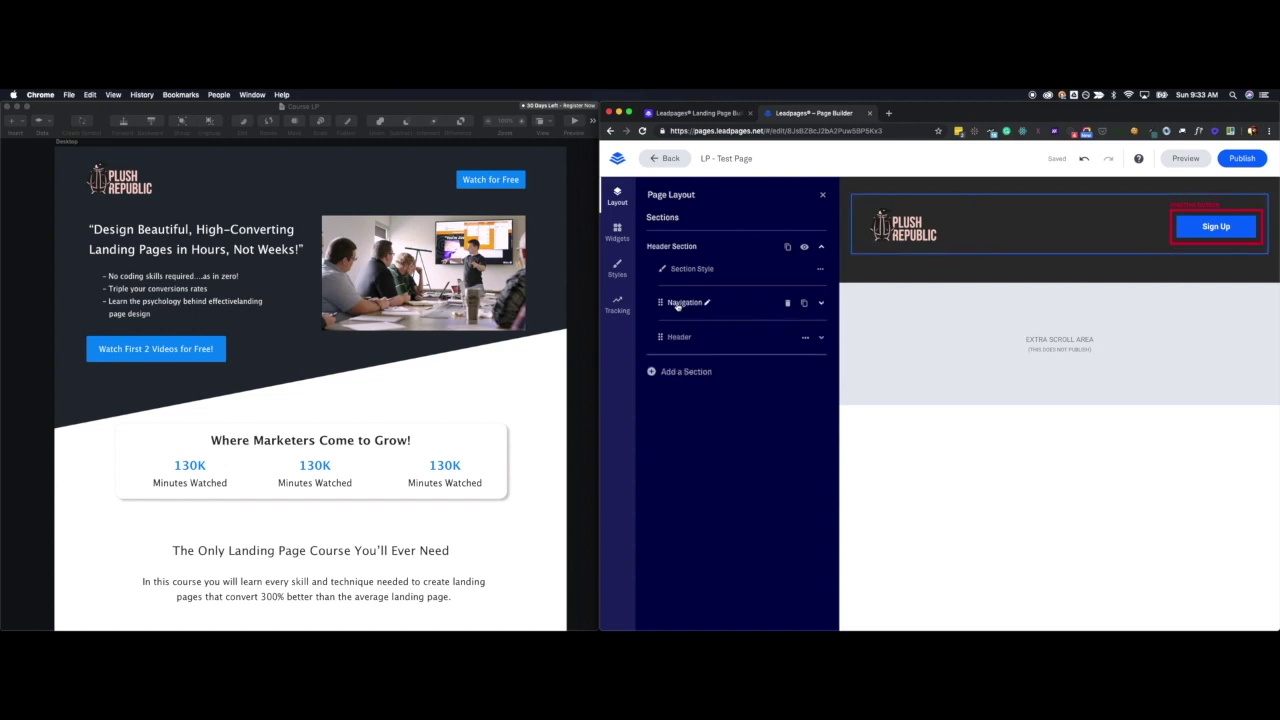
left_click(672, 340)
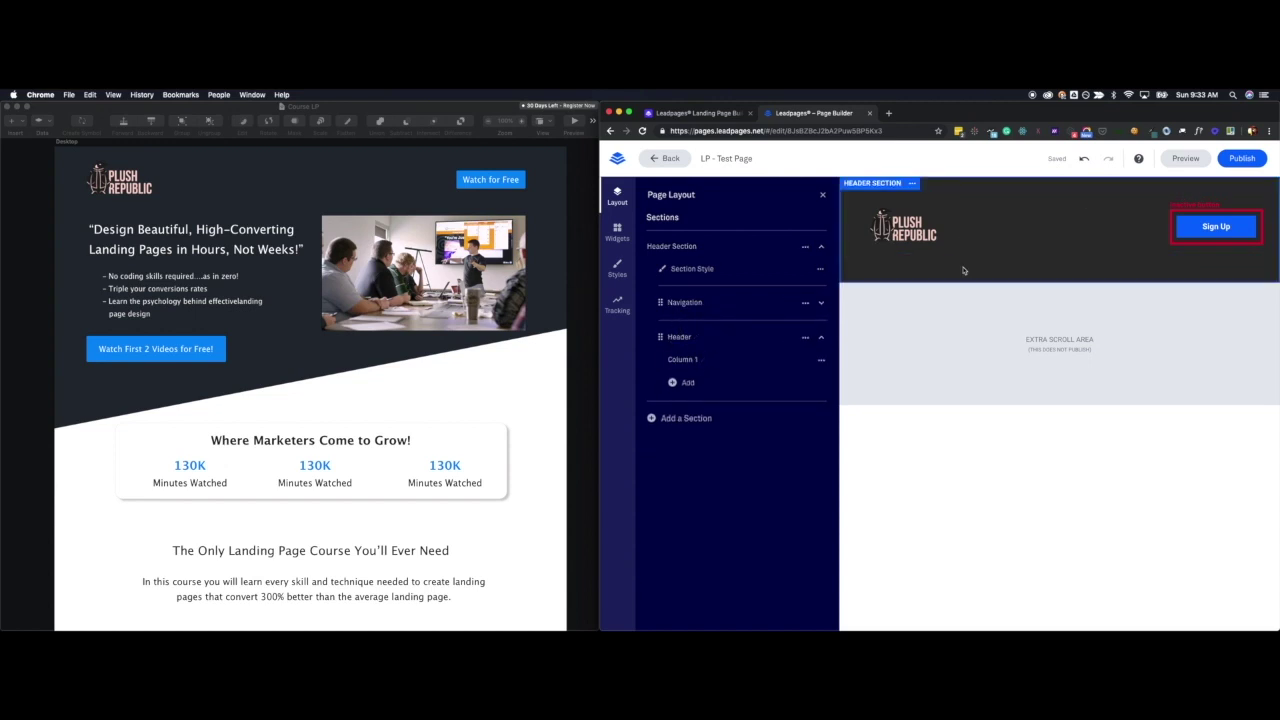
left_click(686, 383)
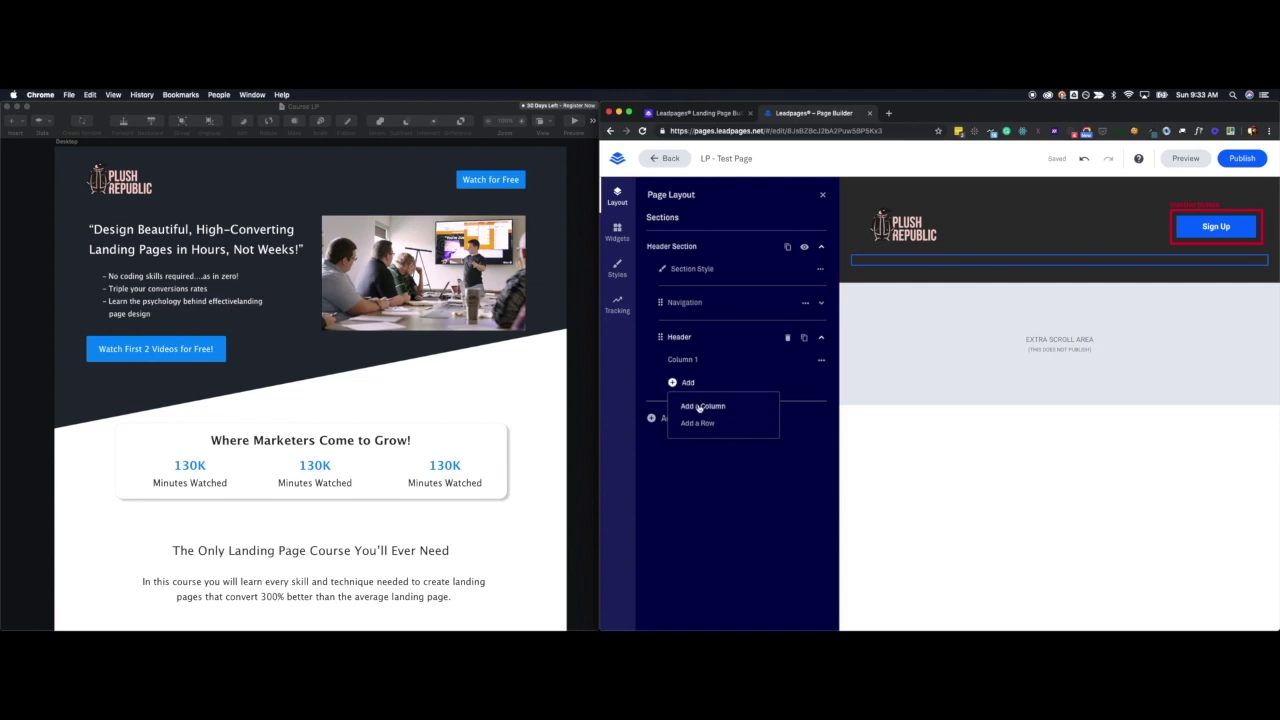
left_click(699, 401)
- Rename the Header row's two columns as Text and Video
double_click(709, 359)
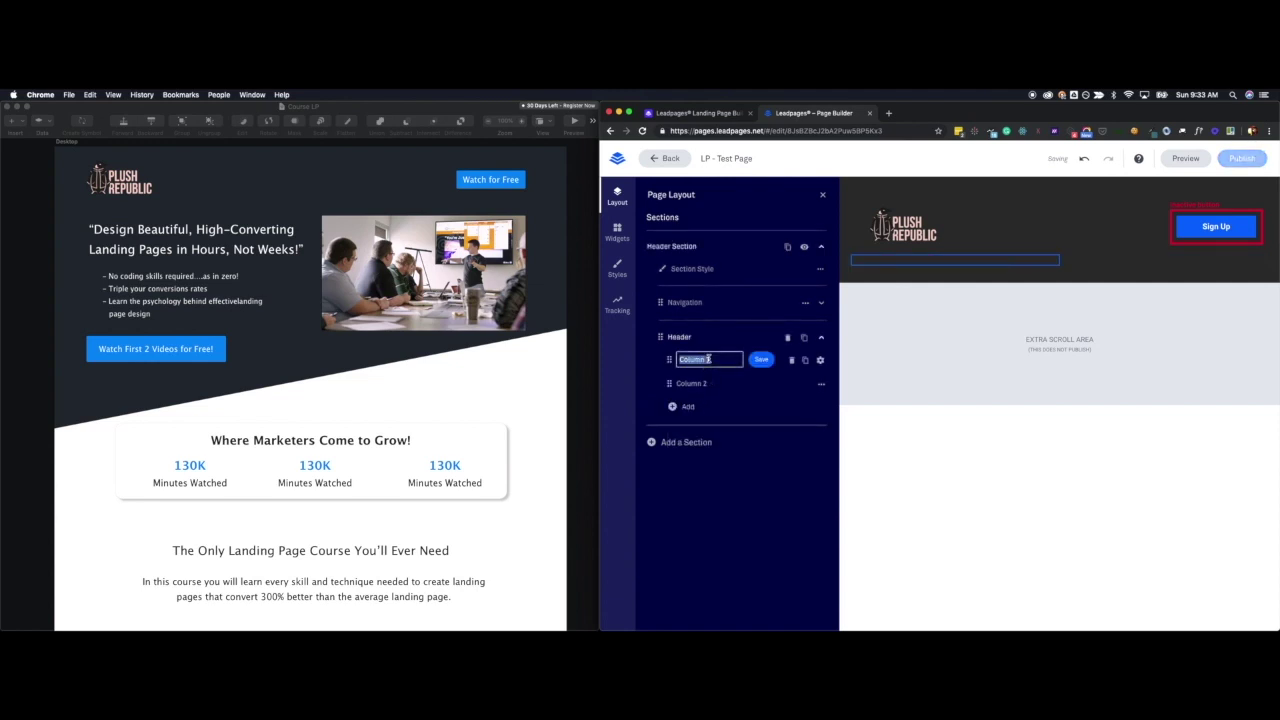
type("L")
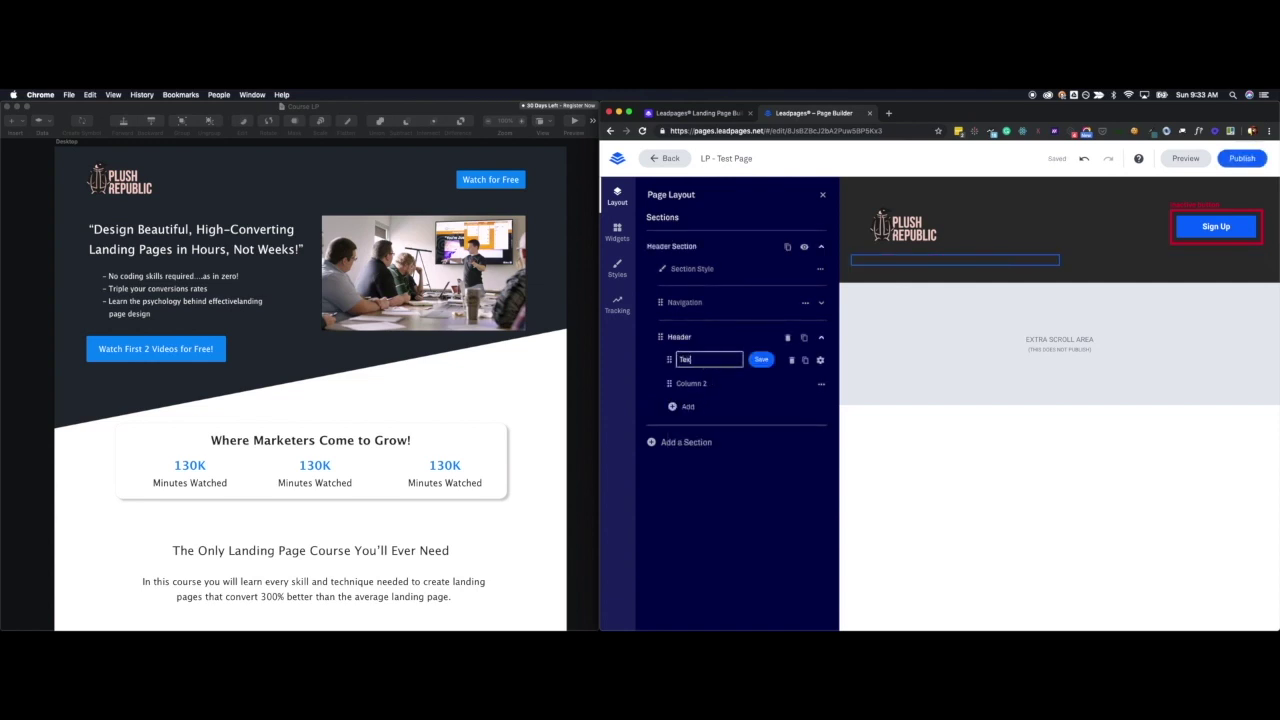
left_click(761, 359)
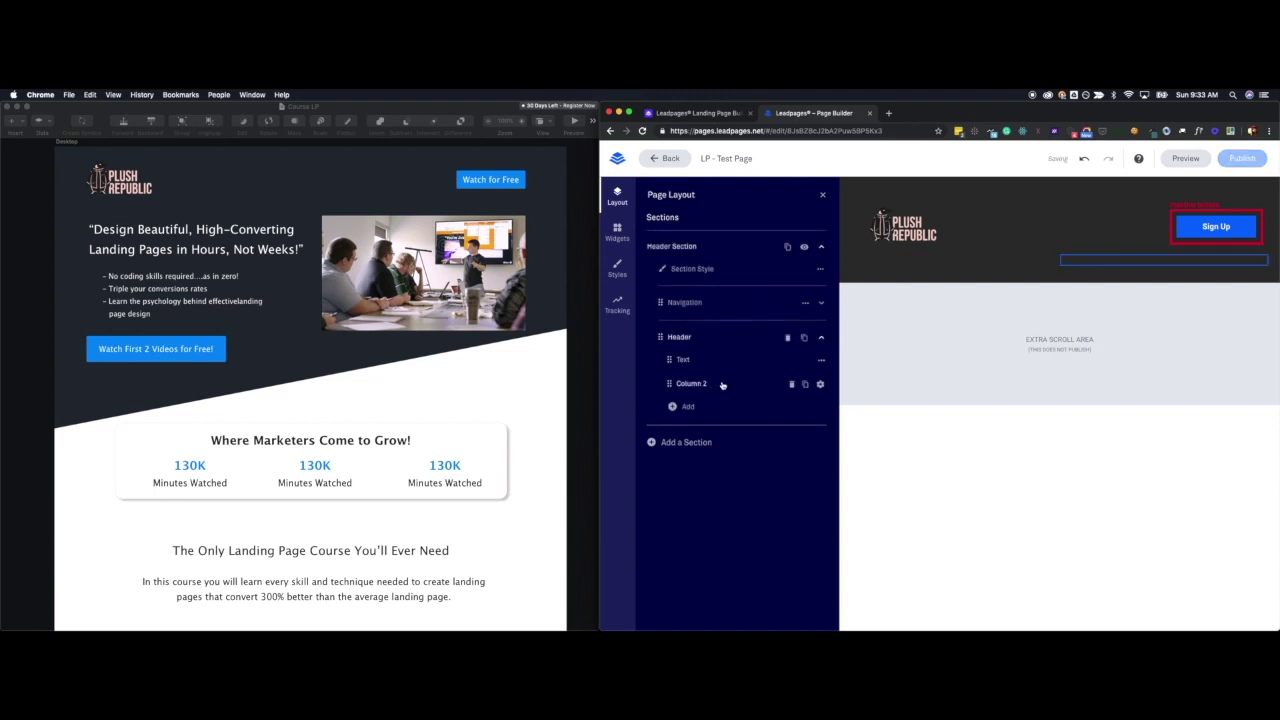
double_click(709, 383)
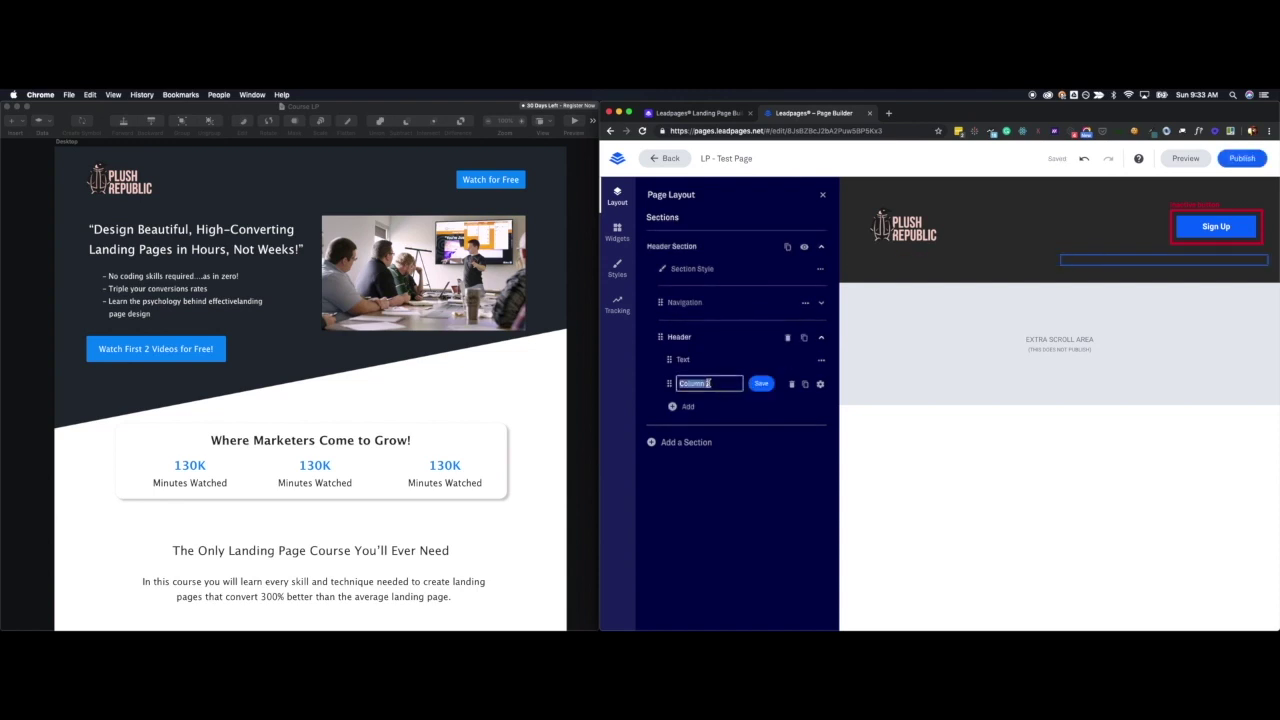
type("Video")
left_click(761, 383)
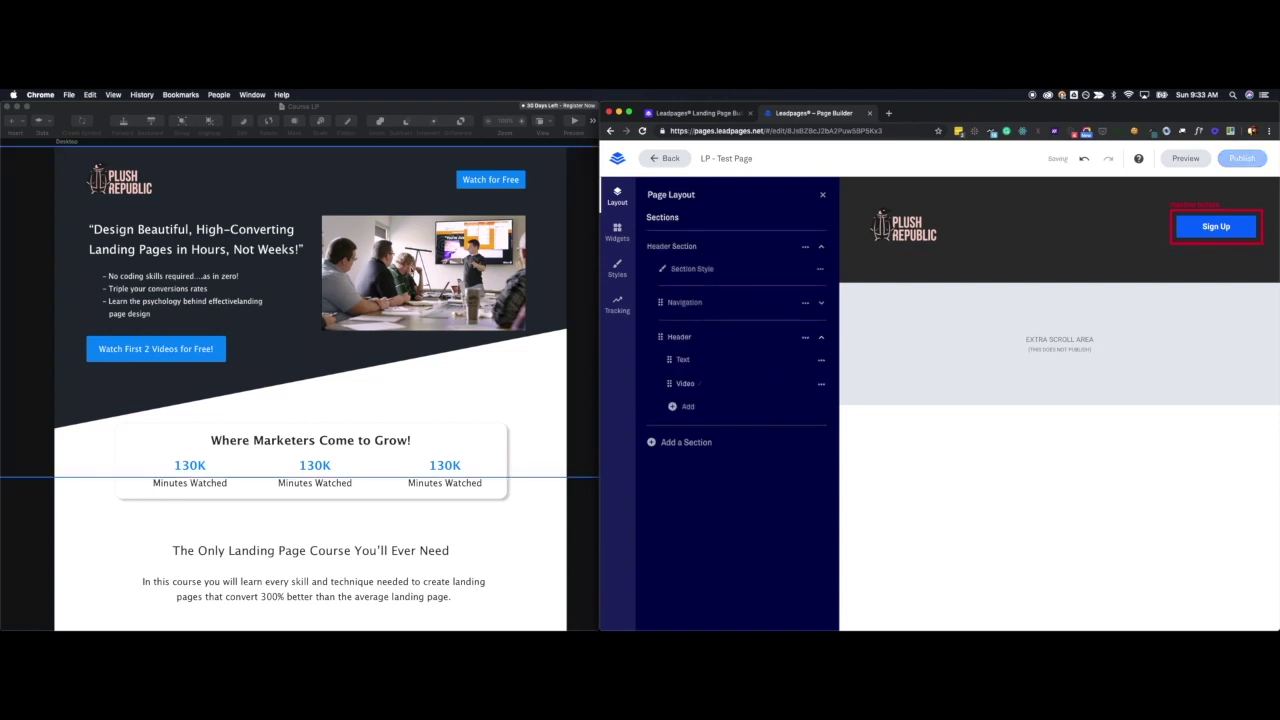
- Add Headline, Text and Button widgets stacked in the Text column, and a Video widget in the Video column
left_click(617, 232)
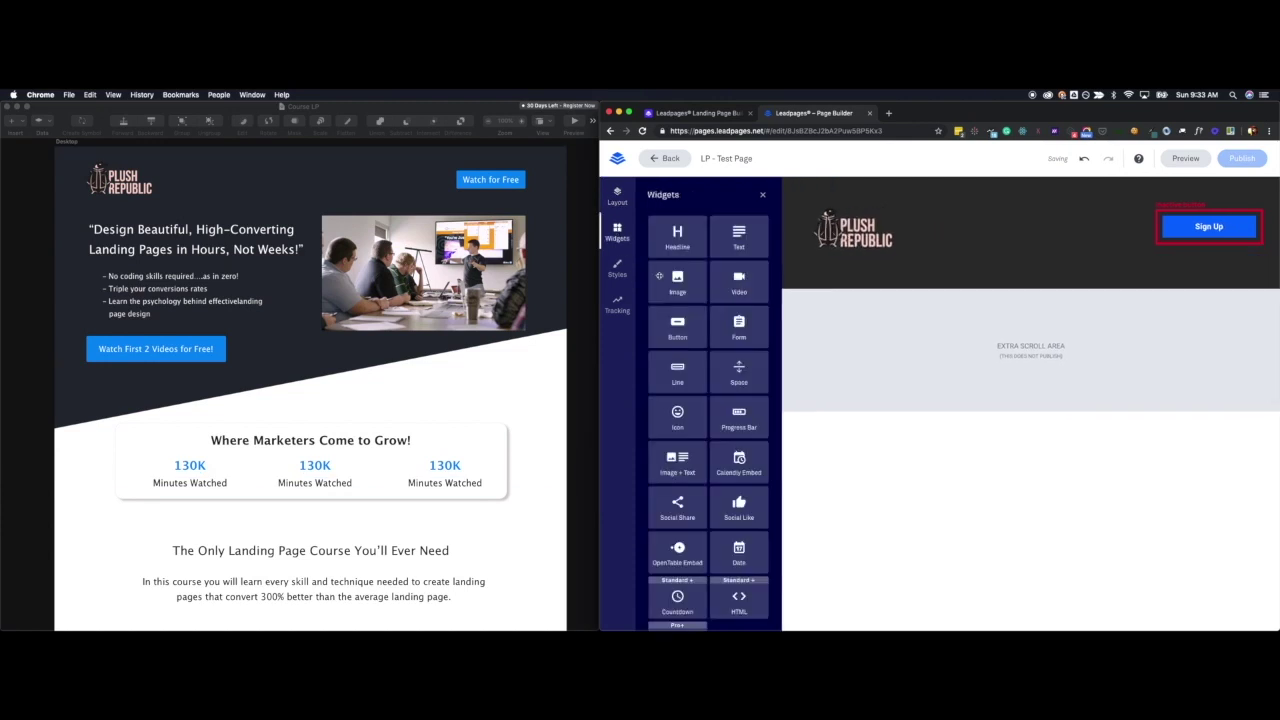
left_click_drag(677, 236, 870, 284)
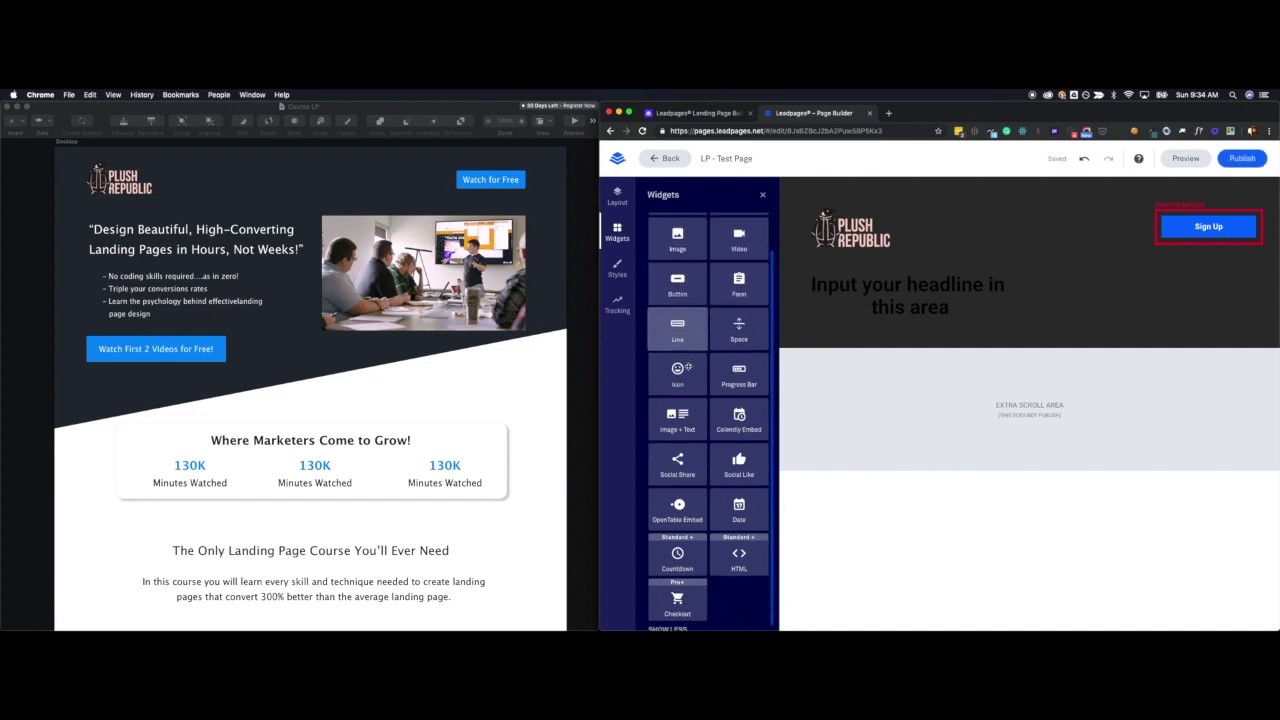
left_click_drag(738, 280, 1174, 301)
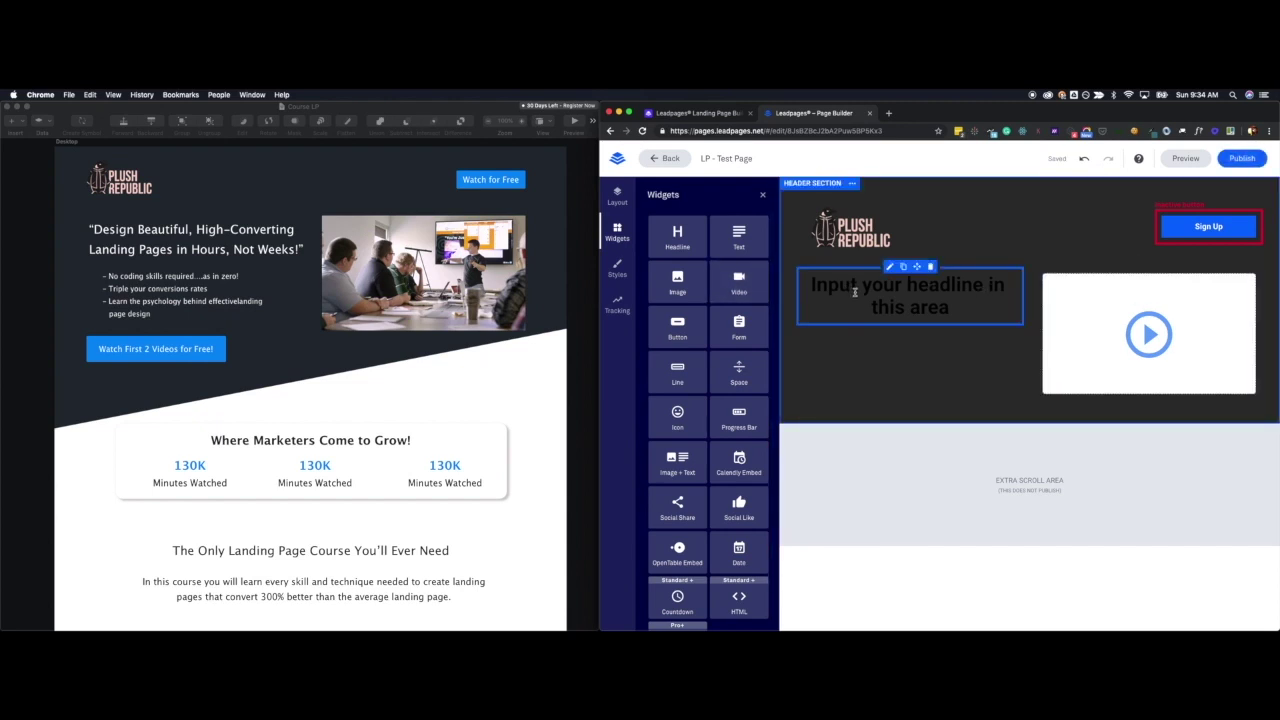
left_click_drag(738, 238, 918, 363)
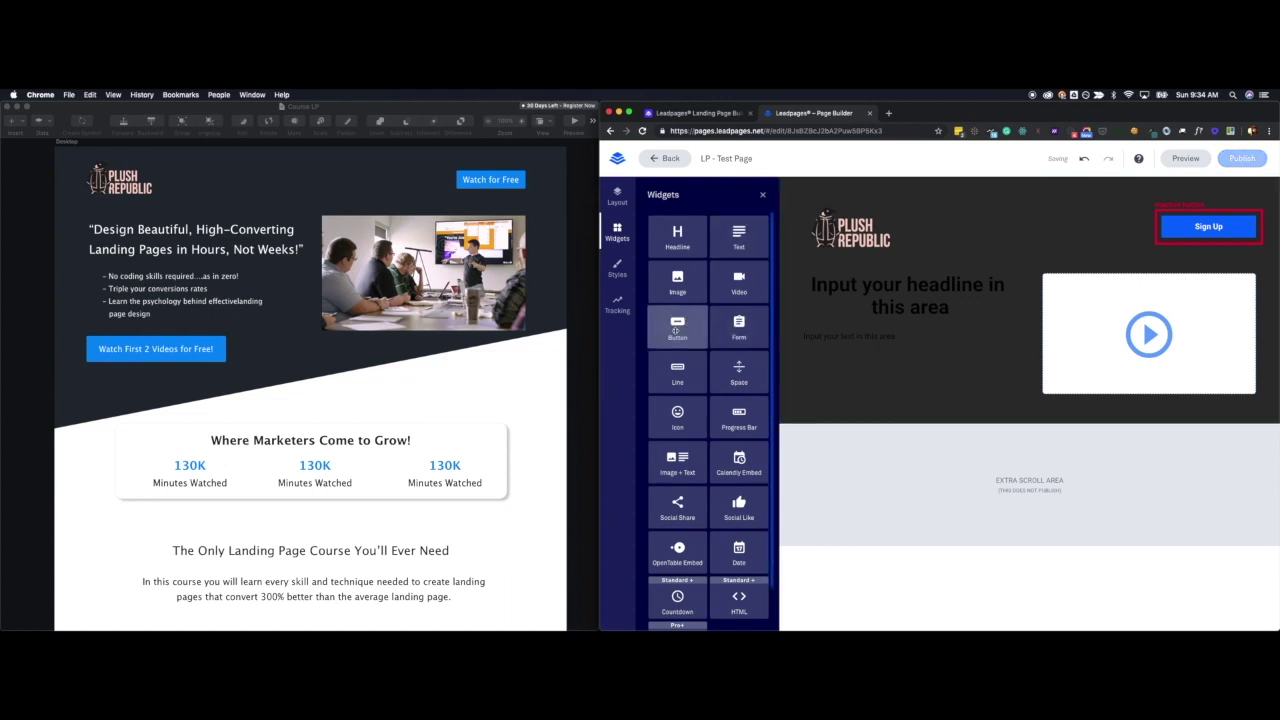
left_click_drag(677, 330, 857, 381)
- Replace the placeholder headline in the Text column with "Design Beautiful, High-Converting Landing Pages in Hours, Not Weeks" in quotation marks
left_click(905, 298)
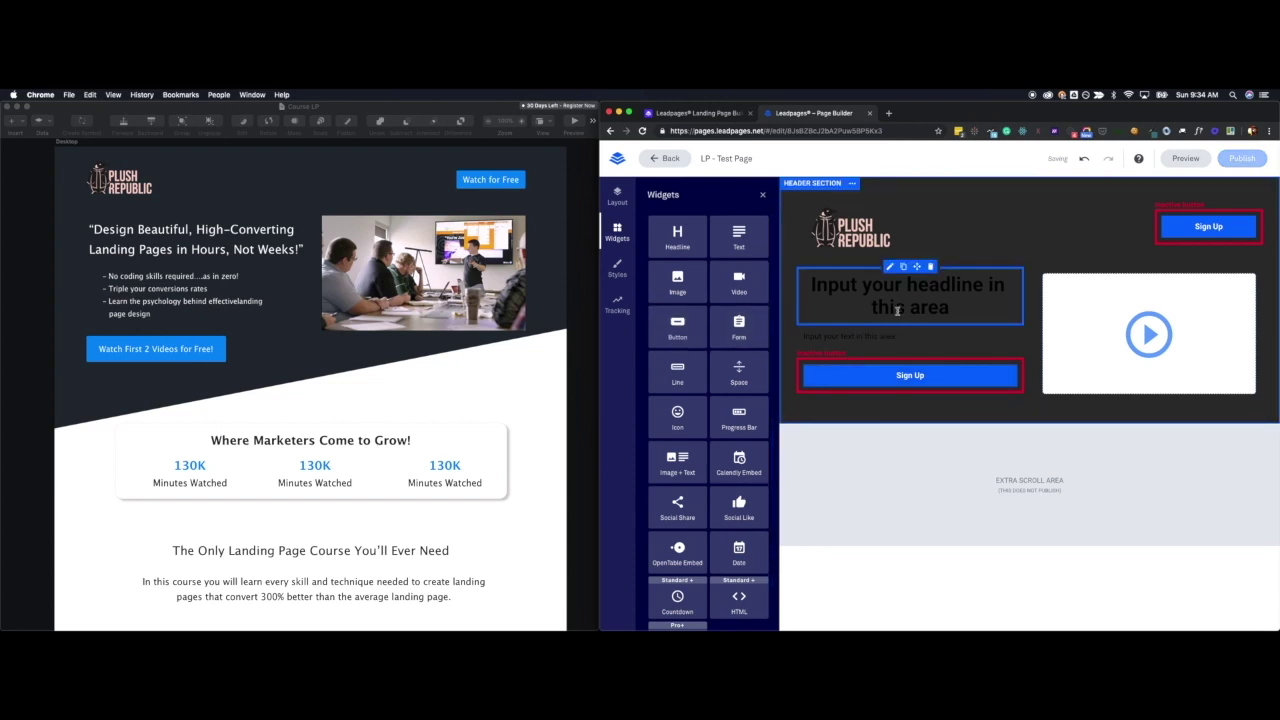
left_click(920, 306)
triple_click(960, 310)
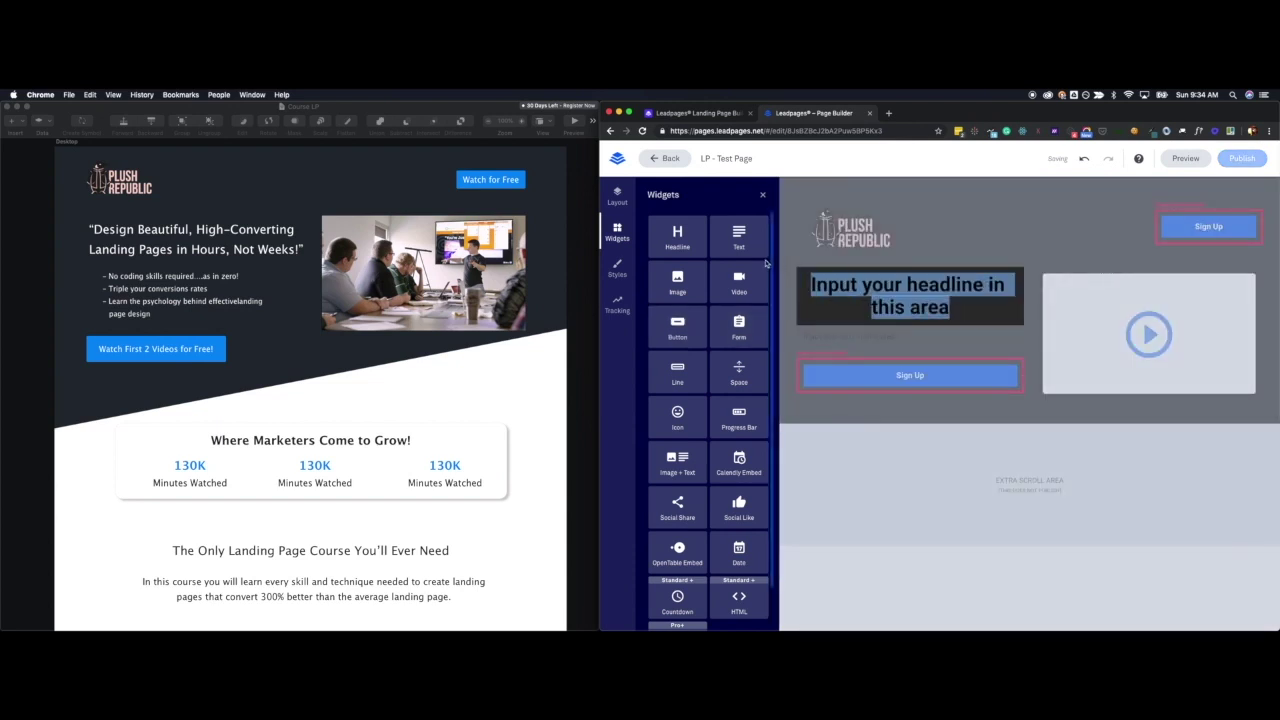
left_click(900, 294)
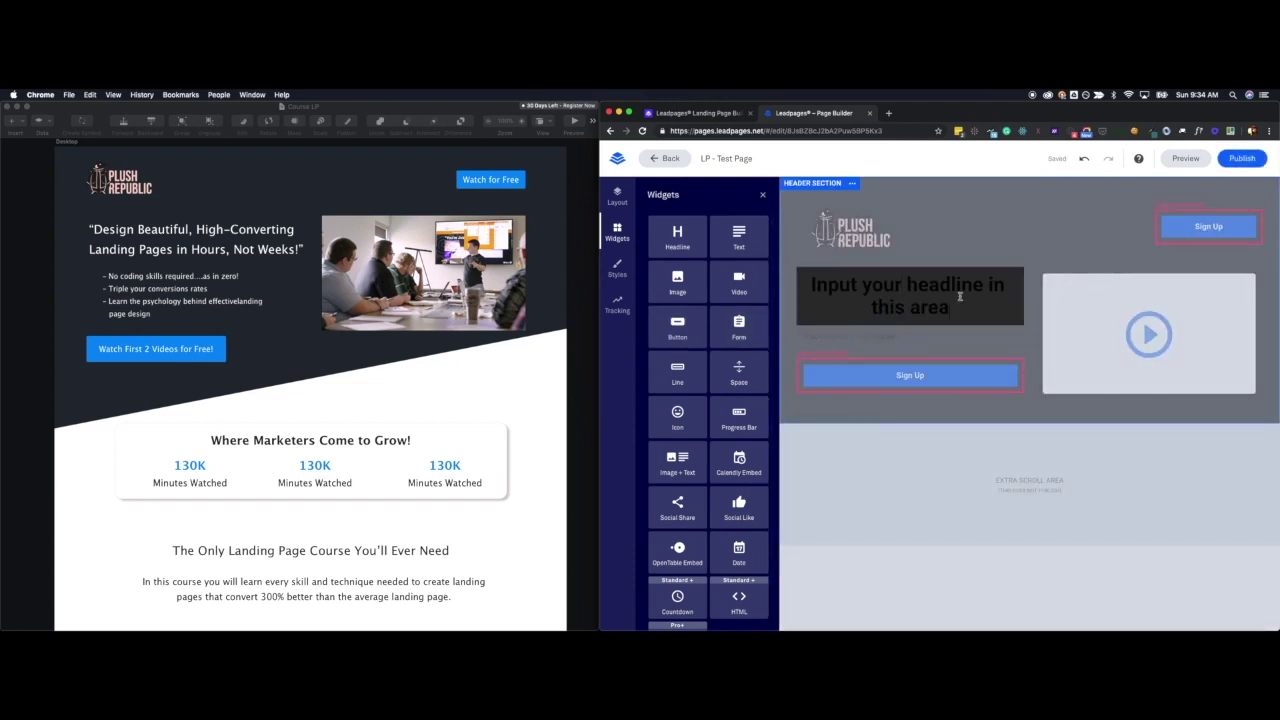
left_click_drag(958, 298, 790, 282)
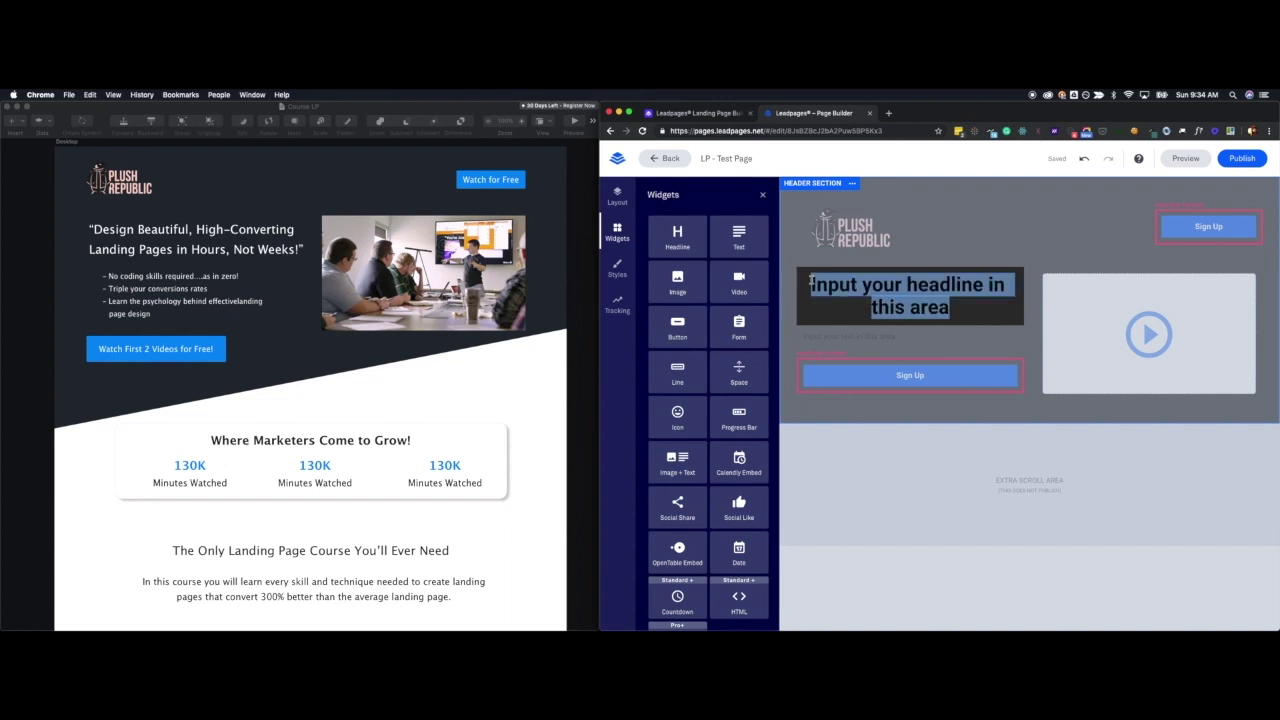
key("BackSpace")
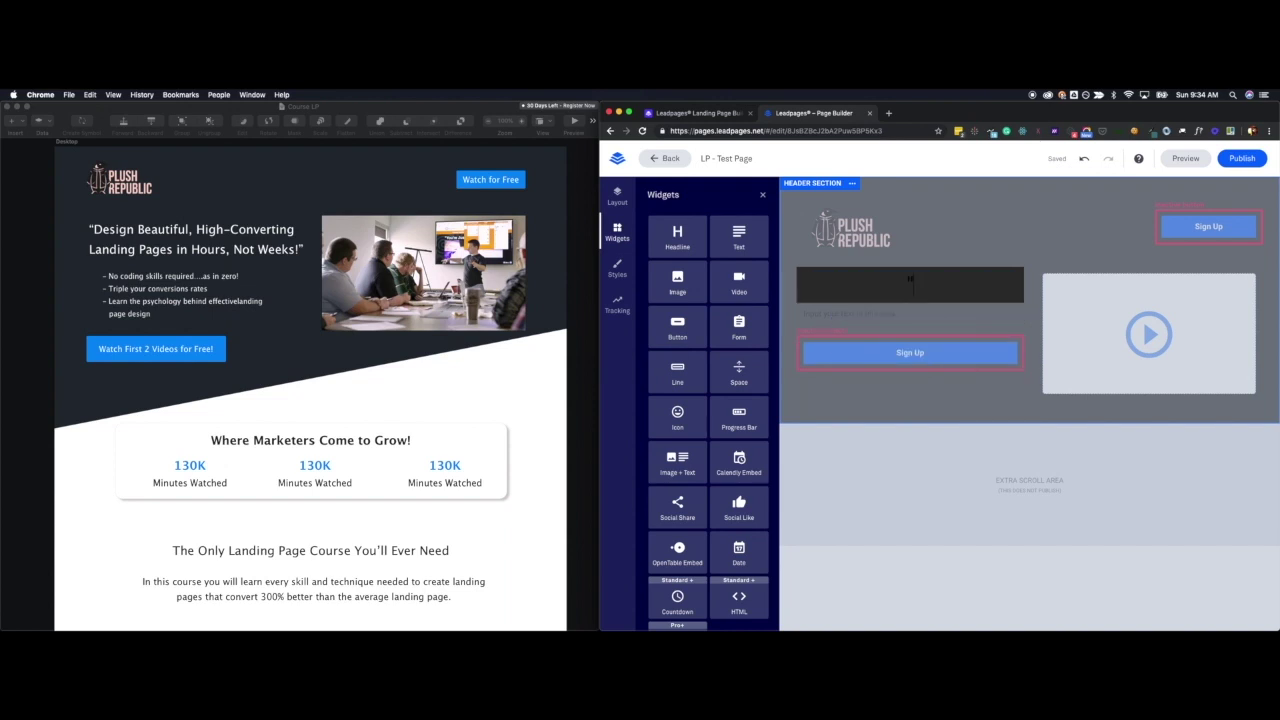
type("\"Design Beautiful,")
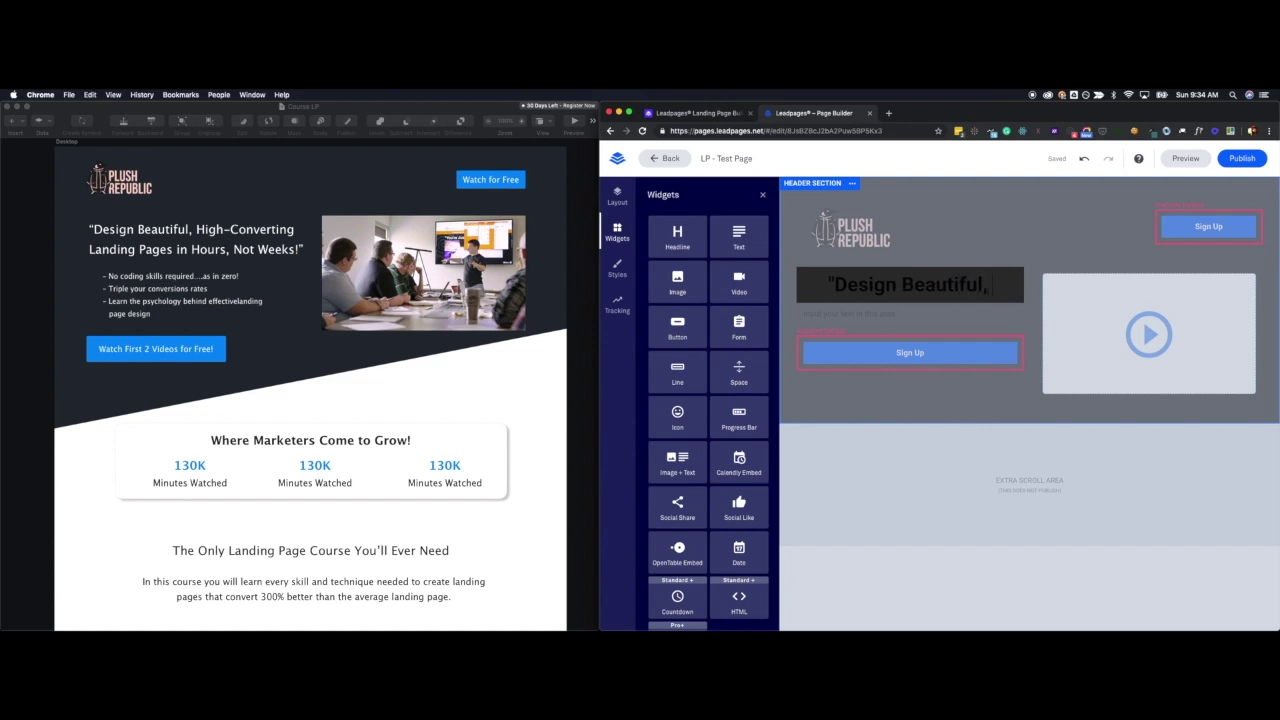
type(" High-Conver")
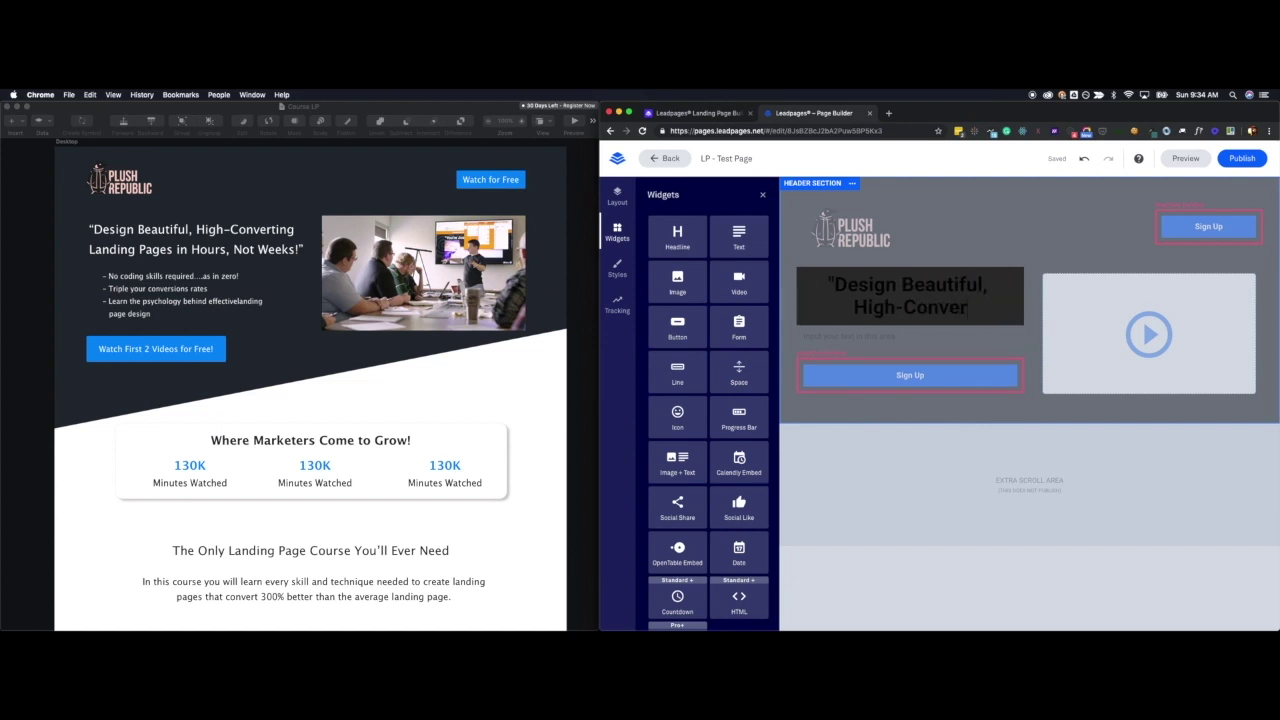
type("ting Landing")
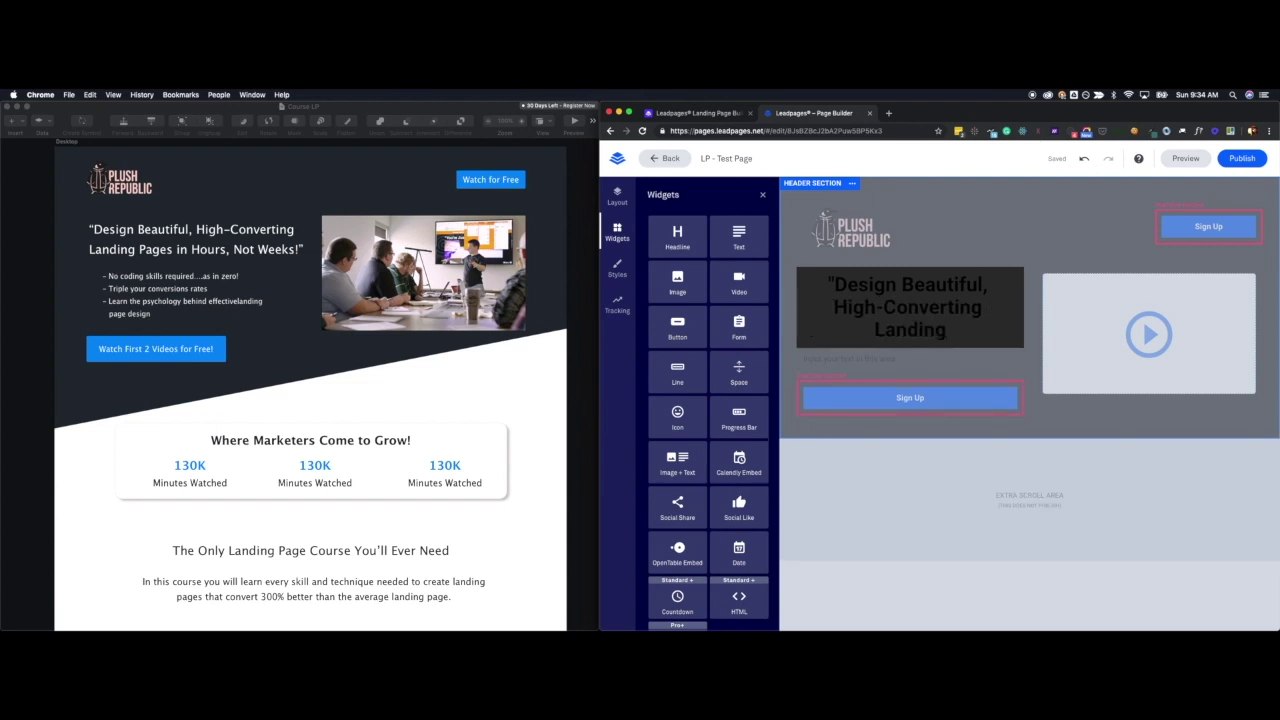
type(" Pages in Hours")
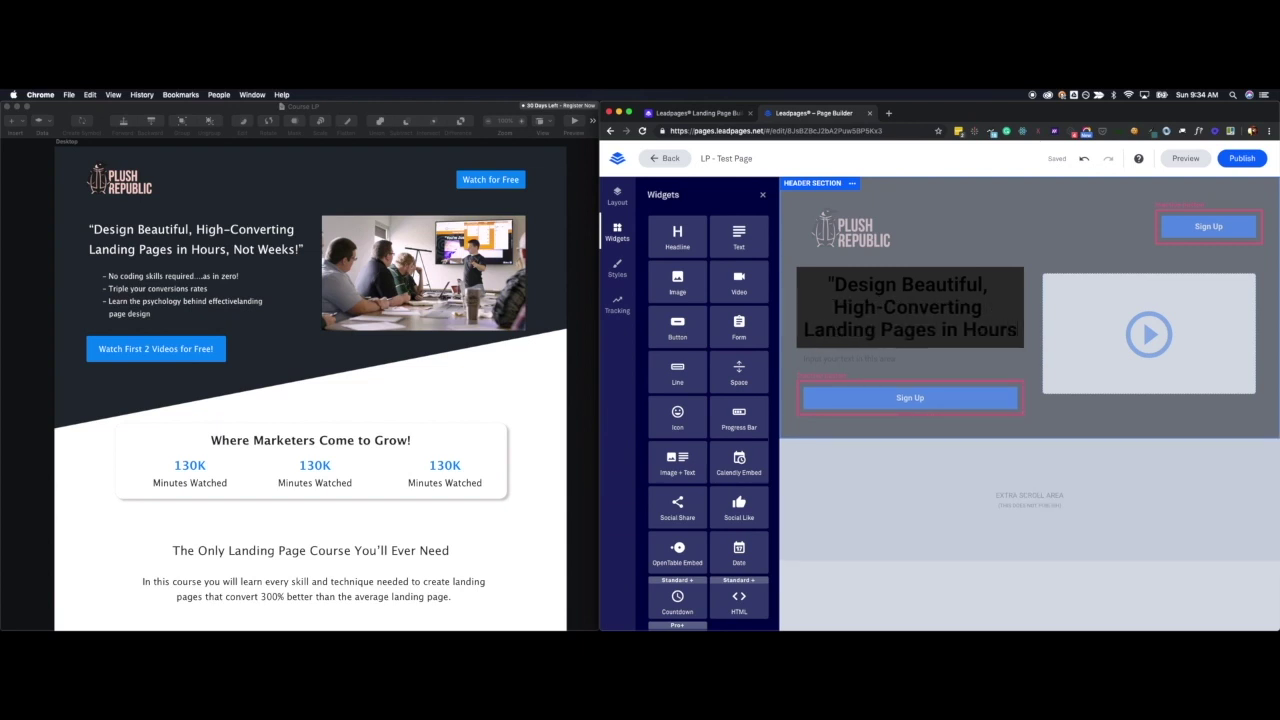
type(", Not Weeks")
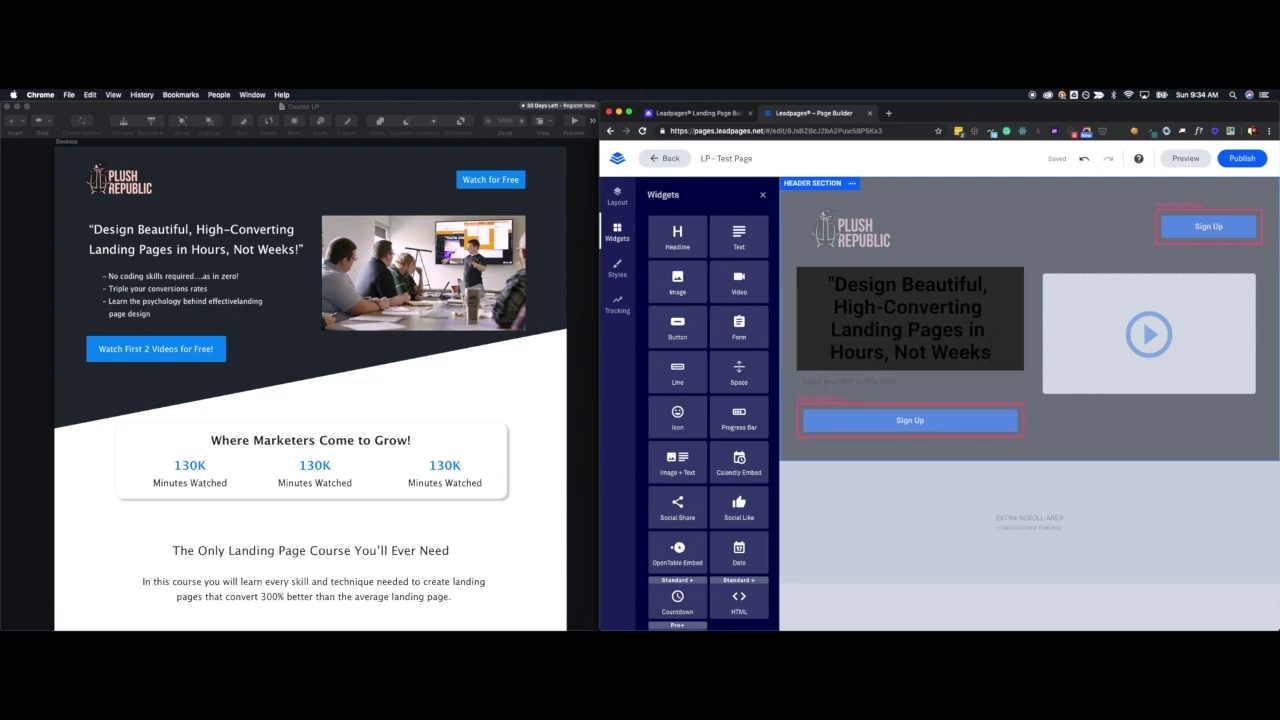
type("\"")
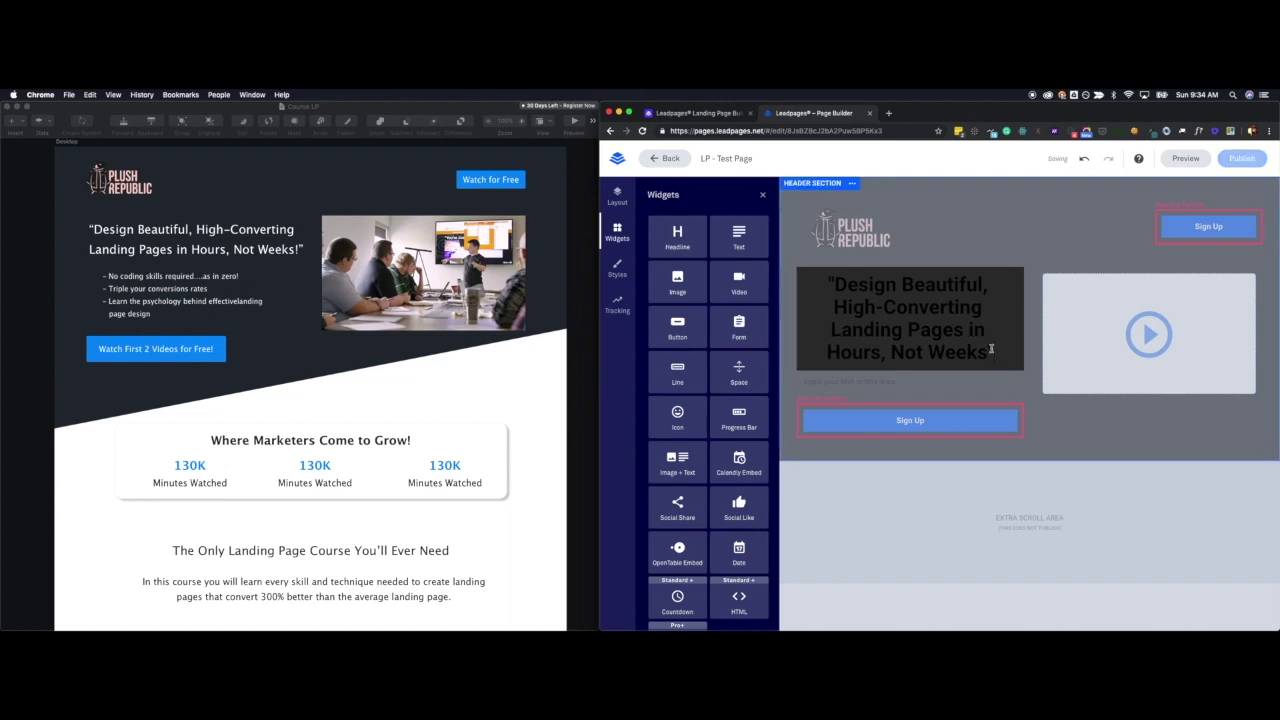
- Color the whole headline white with color code ffffff
left_click_drag(997, 347, 826, 284)
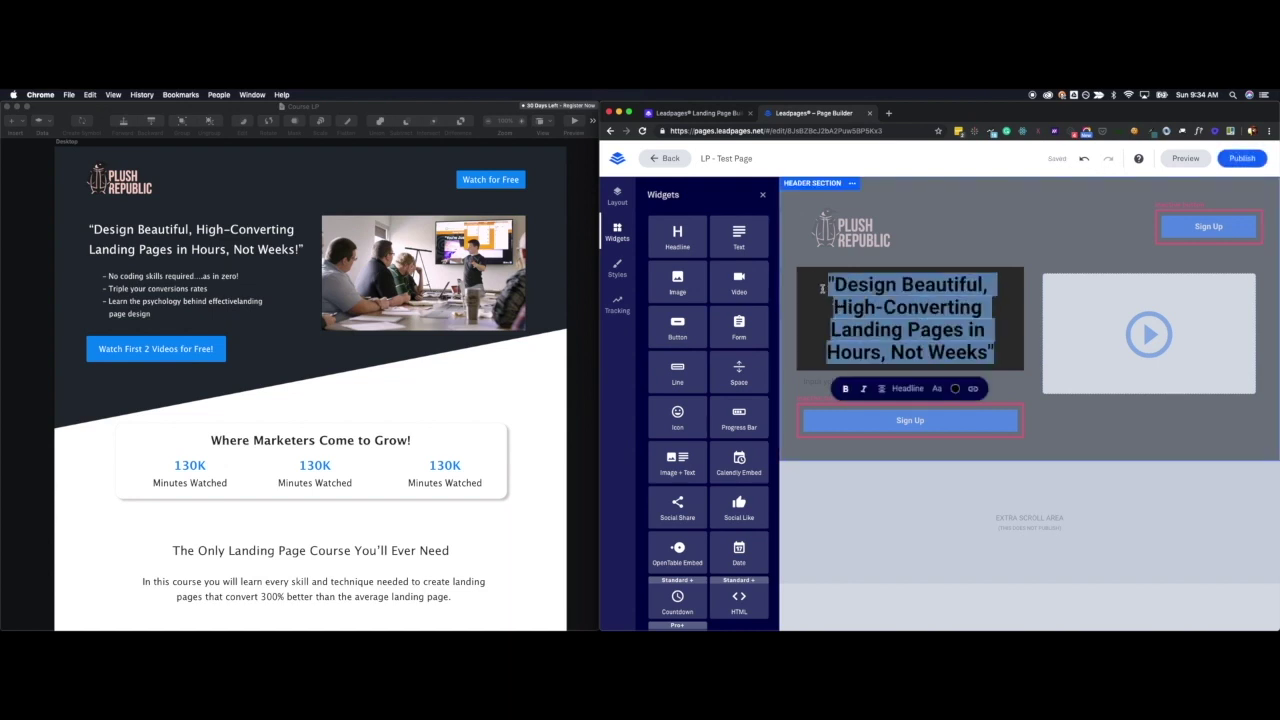
left_click(956, 389)
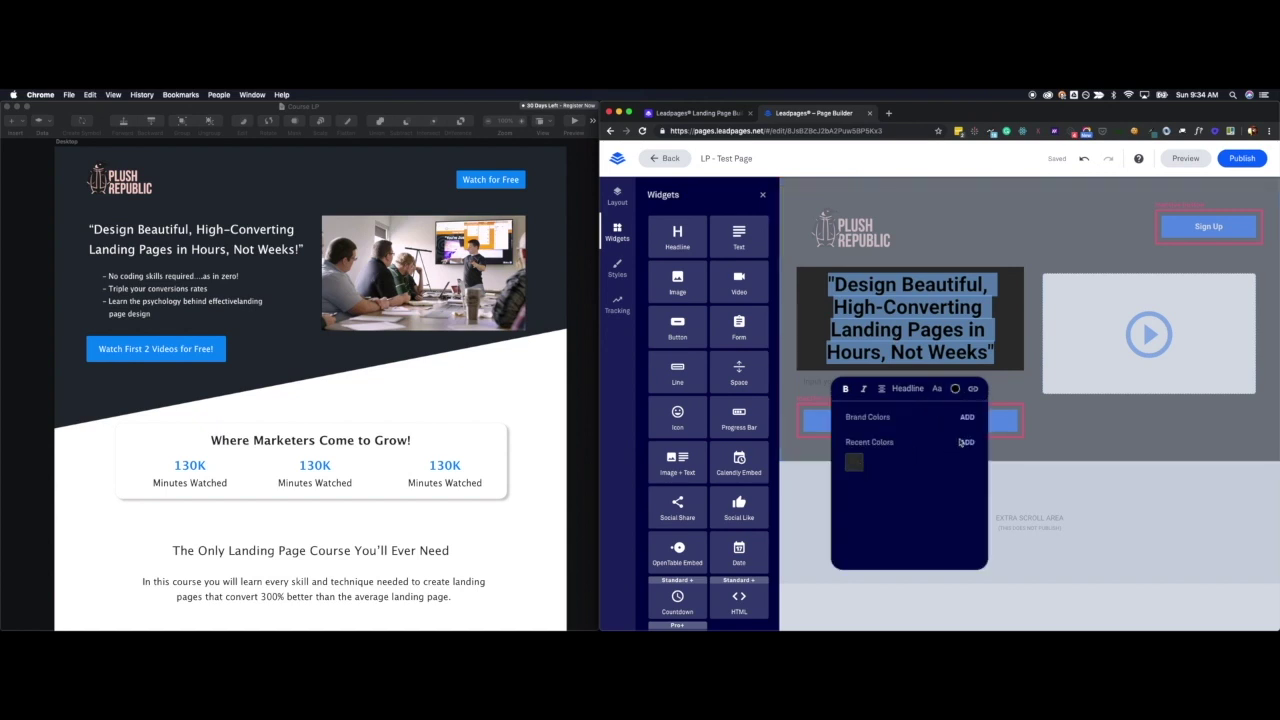
double_click(931, 544)
type("ffffff")
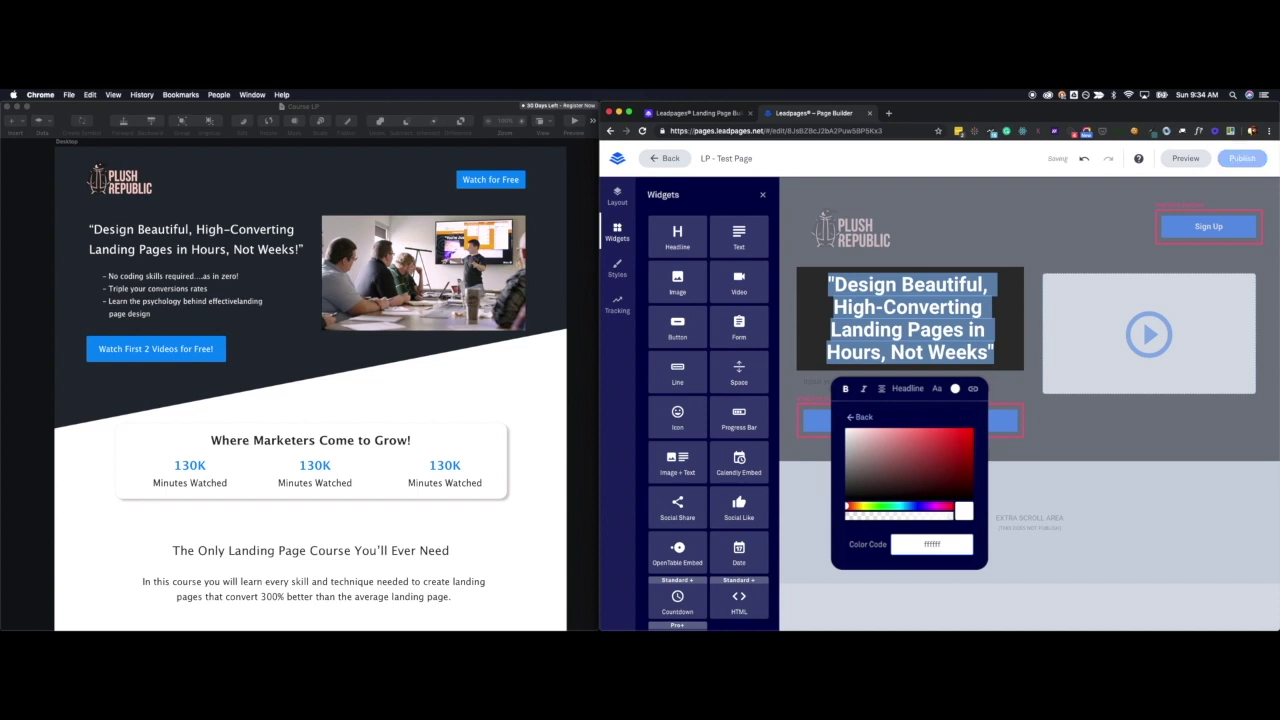
left_click(1094, 480)
- Left-align the whole headline text
left_click(945, 352)
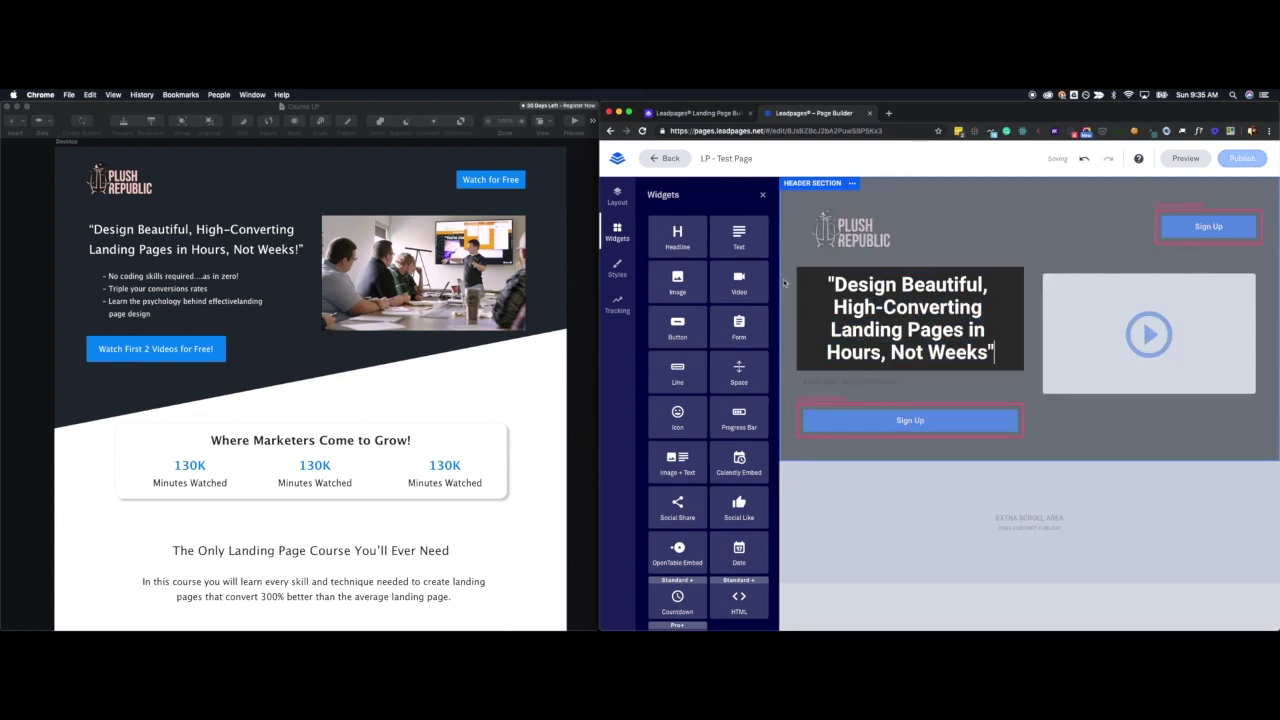
key("super+a")
left_click(881, 389)
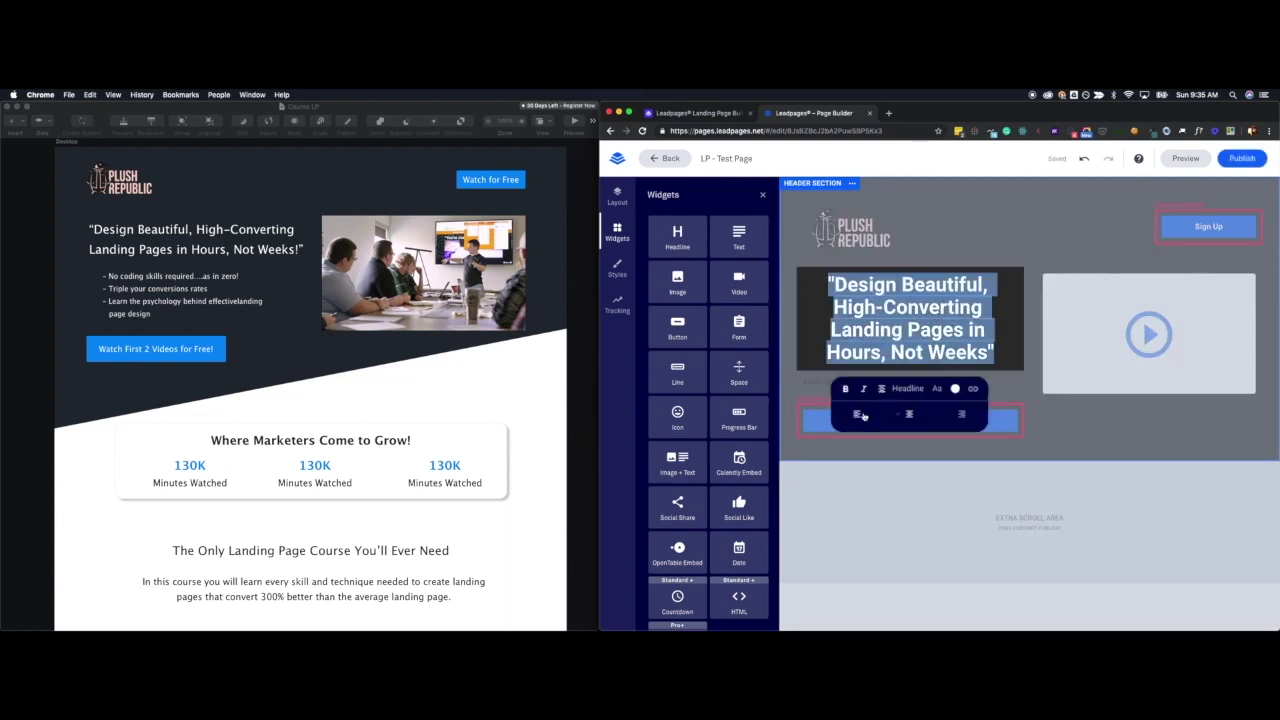
left_click(862, 415)
- Set the headline's size to 3 and spacing to 5, and remove its bold formatting
left_click(936, 389)
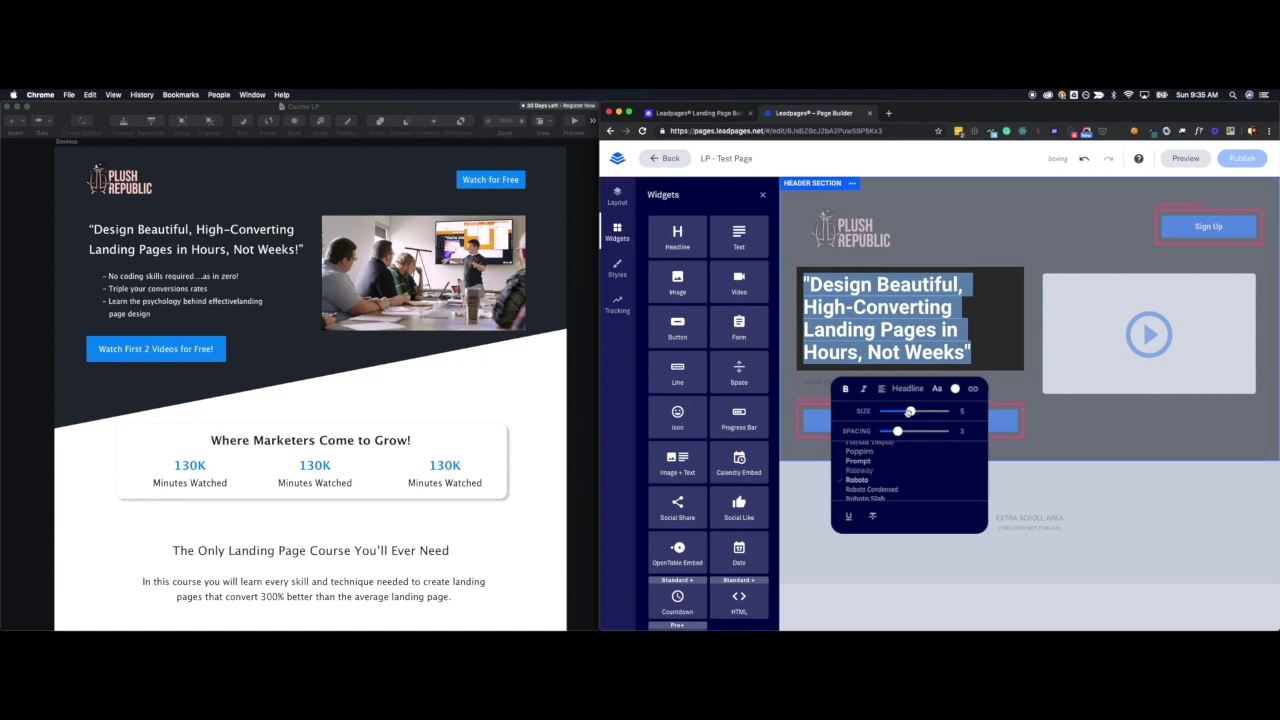
left_click_drag(910, 411, 898, 411)
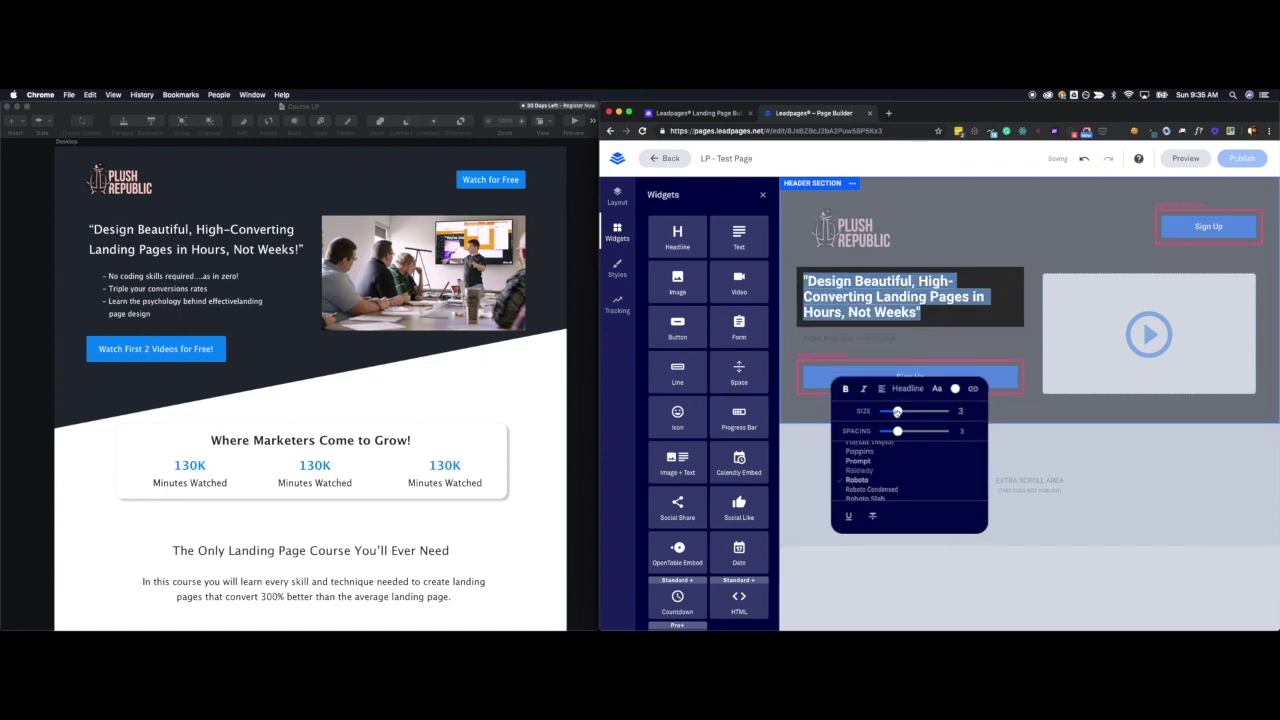
left_click(846, 392)
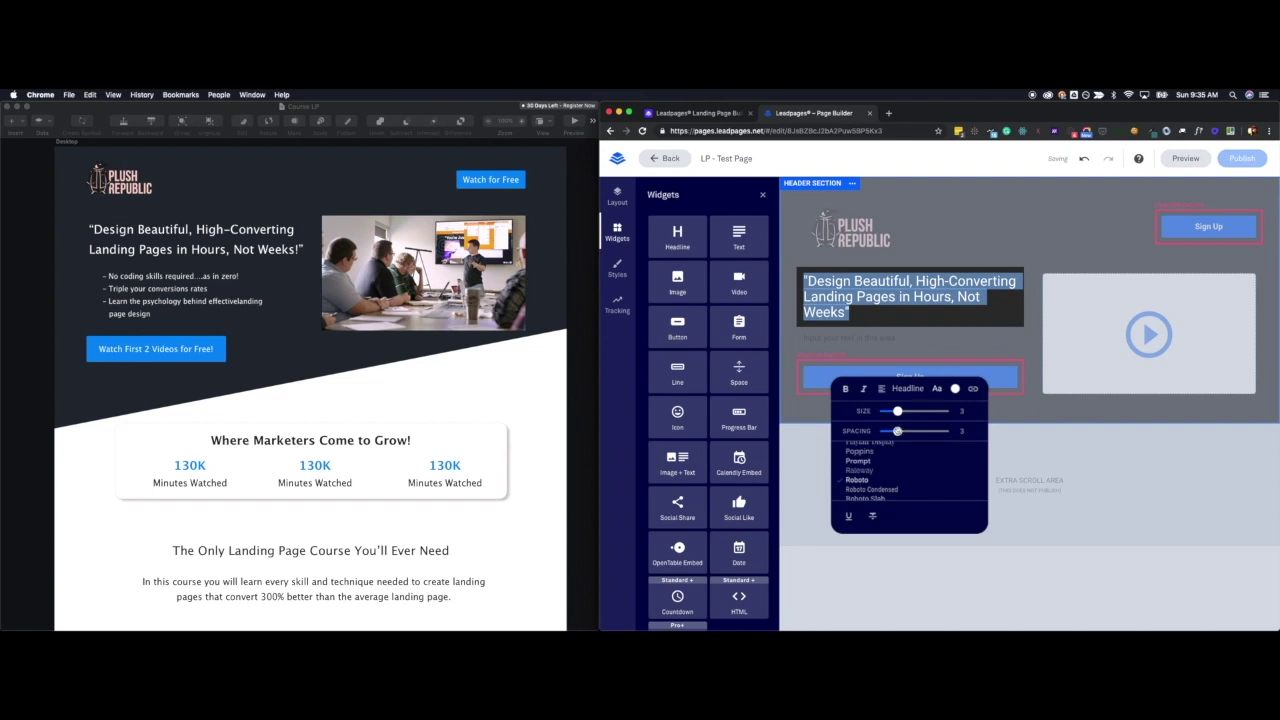
left_click_drag(898, 431, 911, 431)
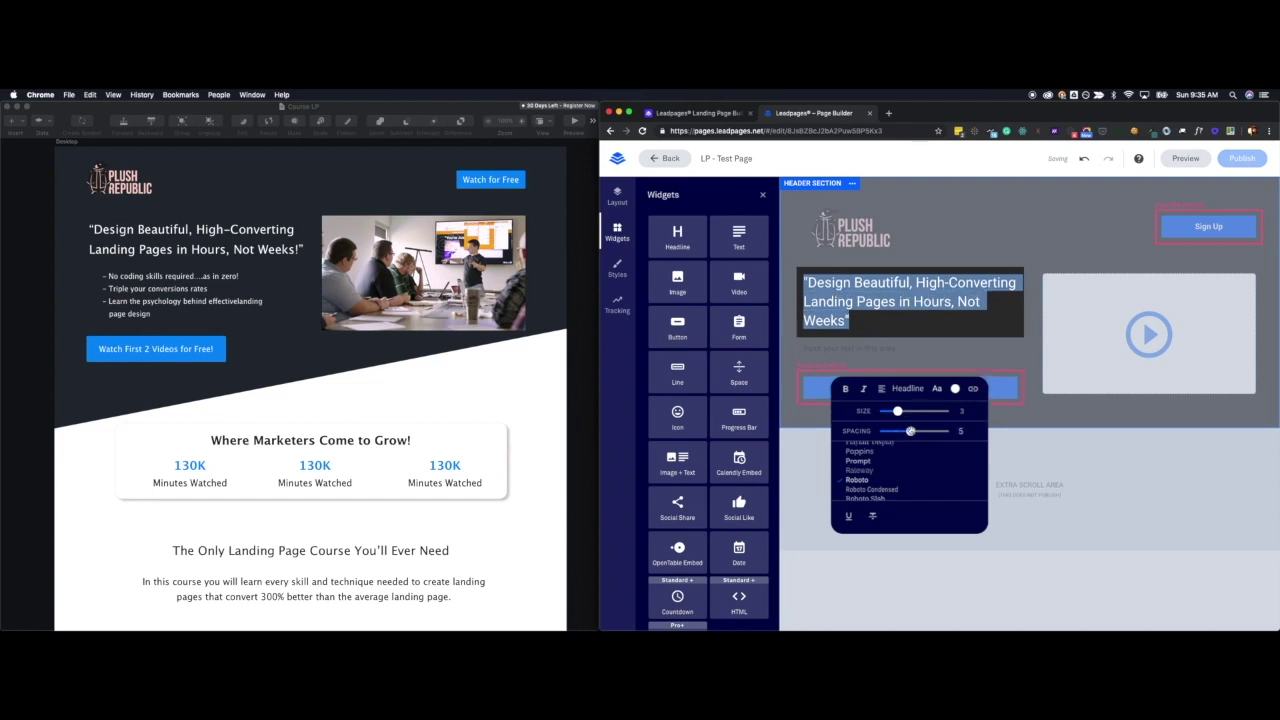
left_click(892, 380)
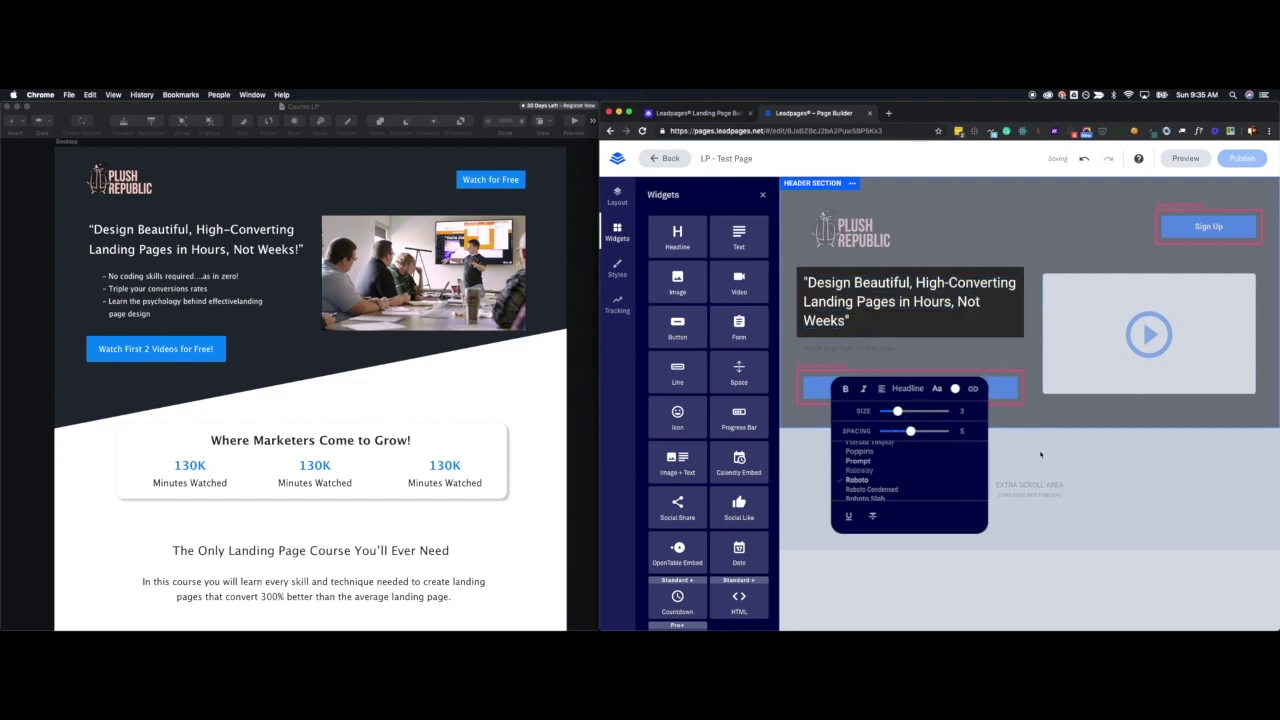
left_click(890, 345)
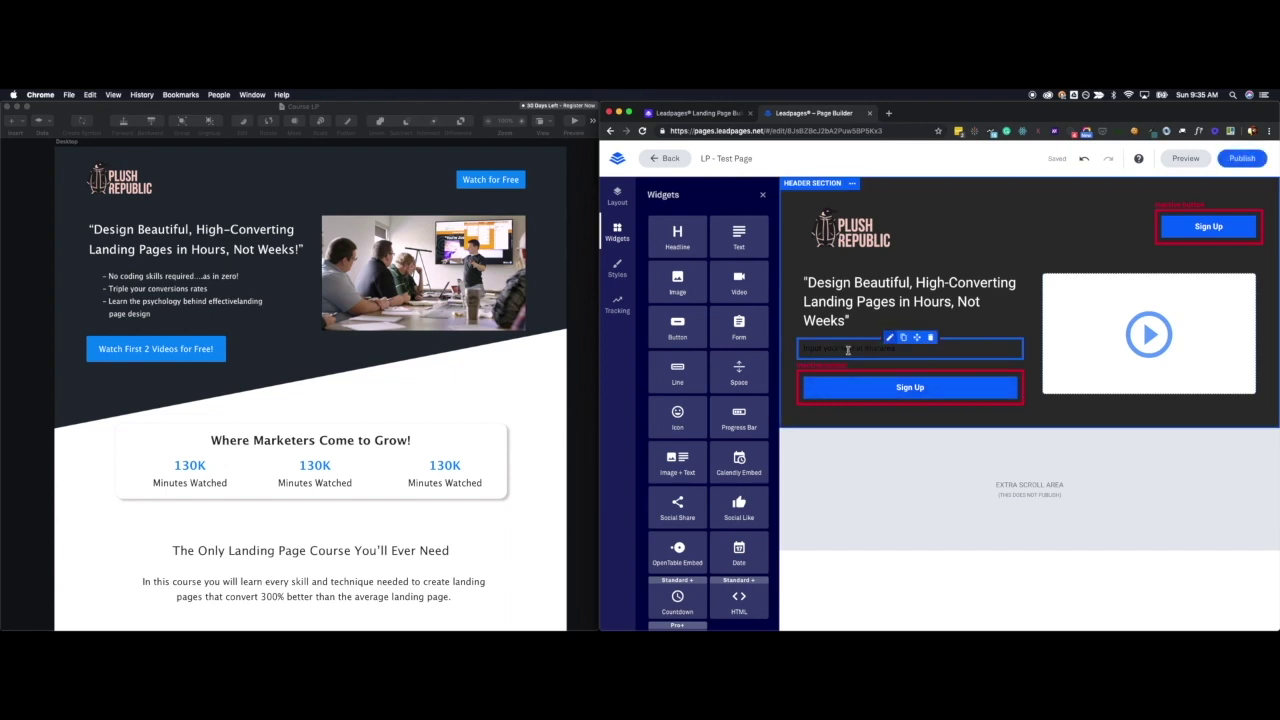
- Color the placeholder text below the headline with the recently used white
left_click(838, 349)
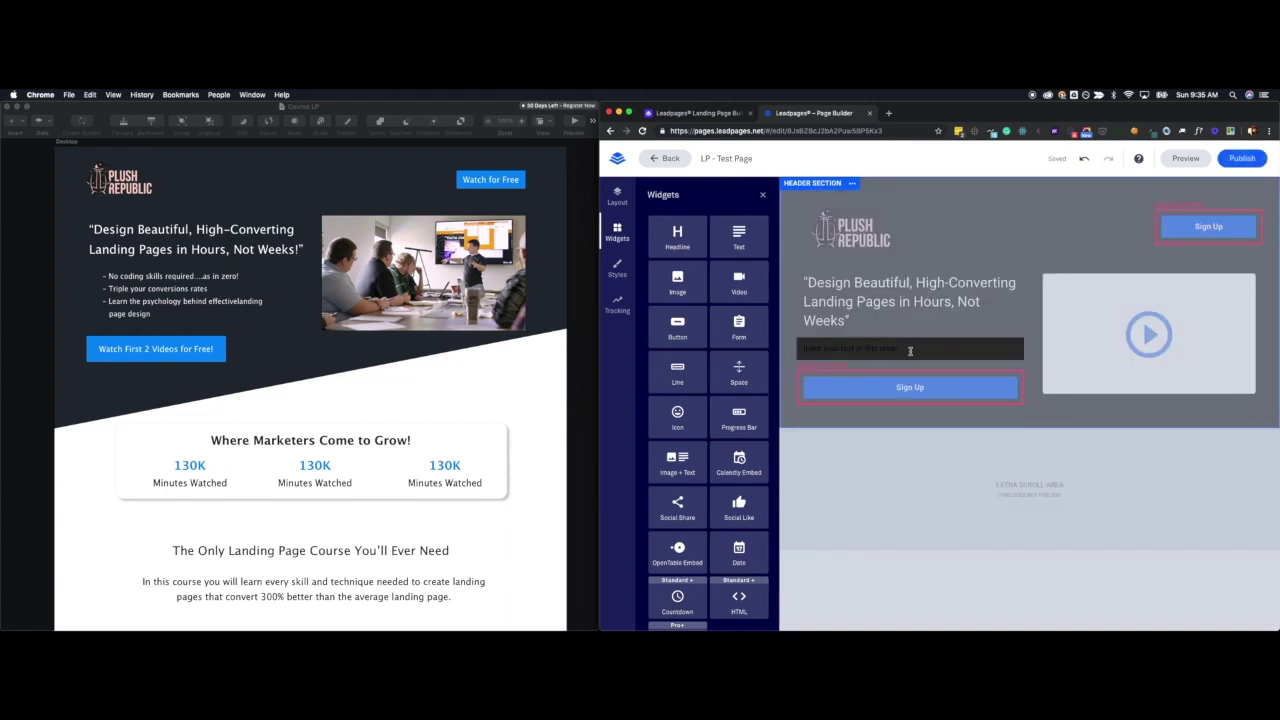
left_click_drag(910, 349, 801, 349)
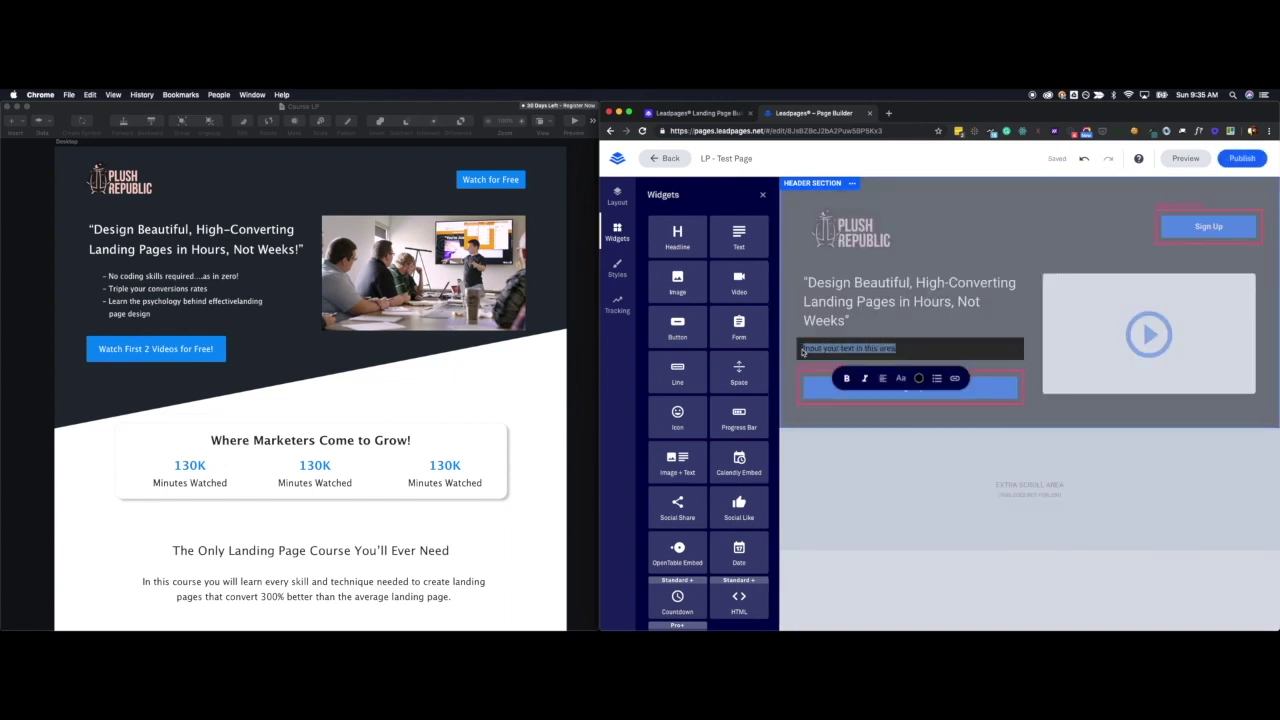
left_click(919, 378)
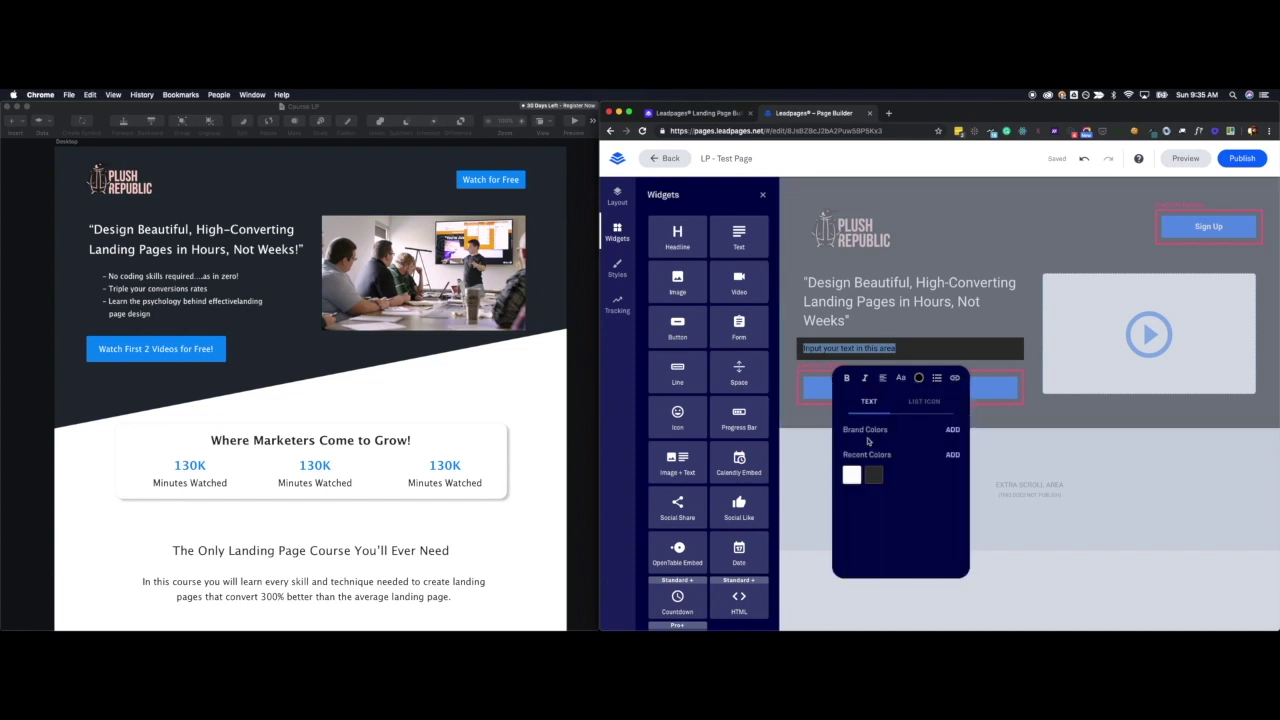
left_click(851, 475)
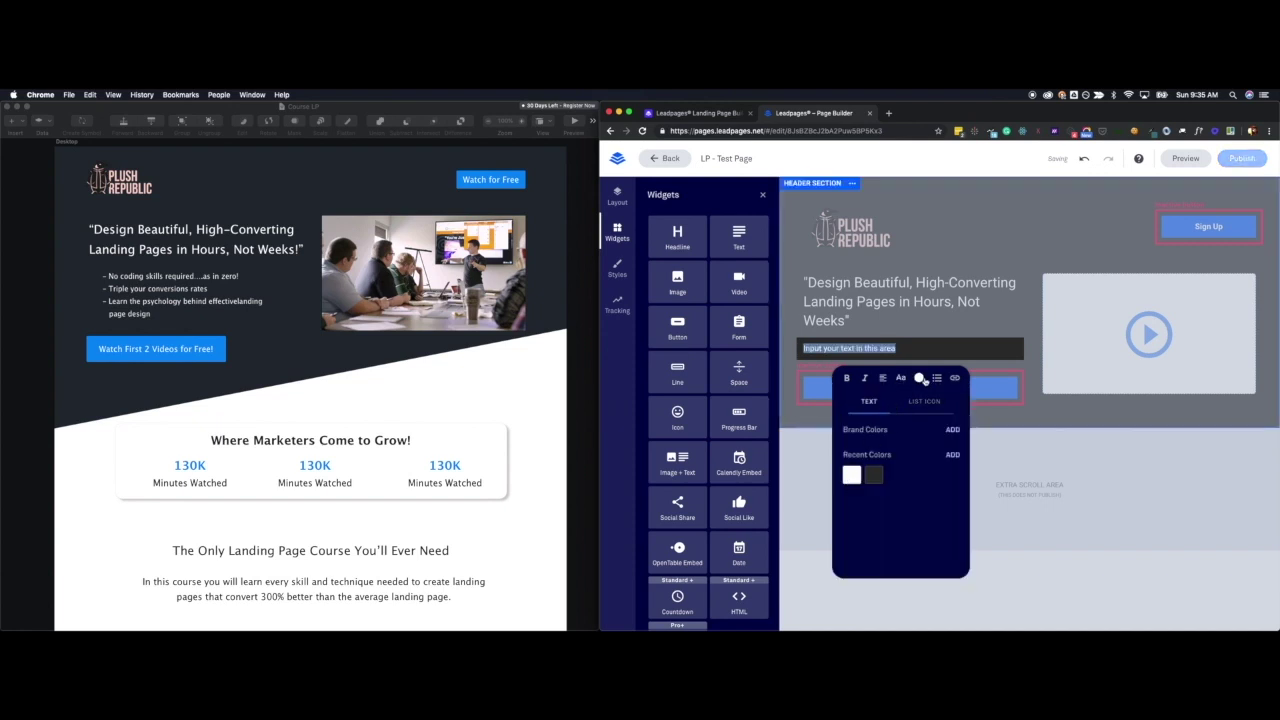
- Format the placeholder text below the headline as a checkmark list
left_click(937, 378)
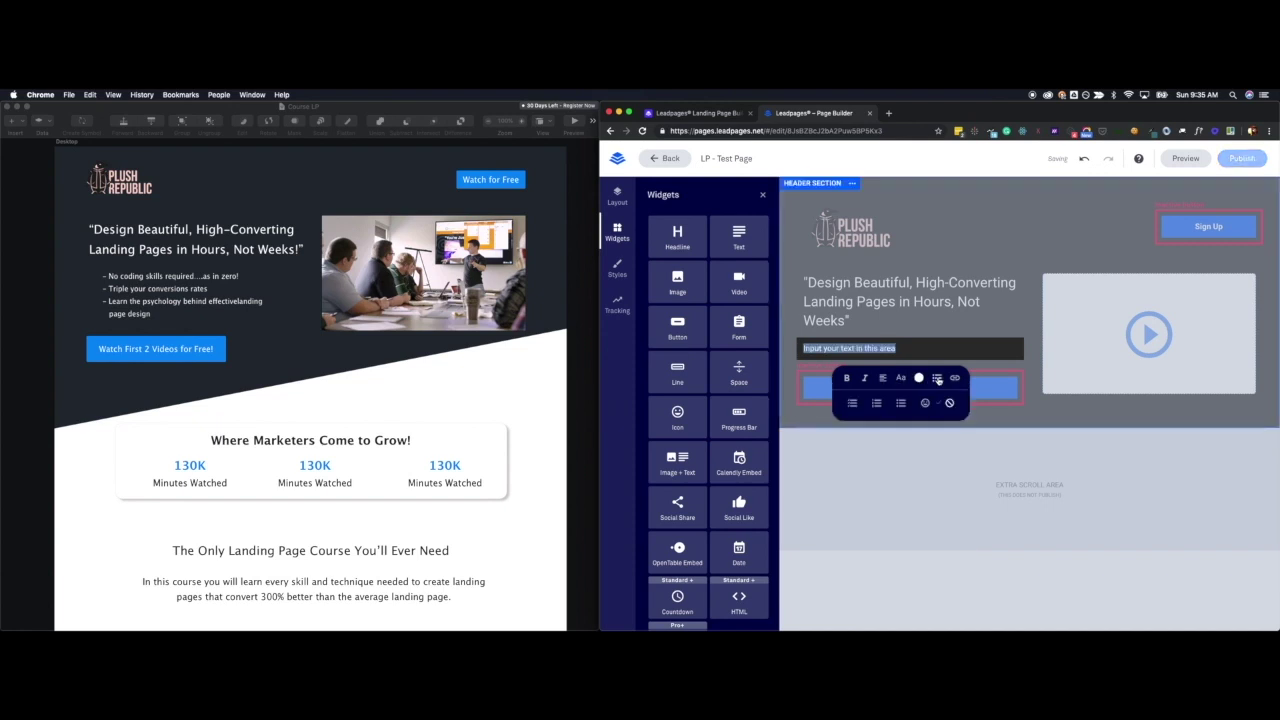
left_click(853, 404)
left_click(928, 348)
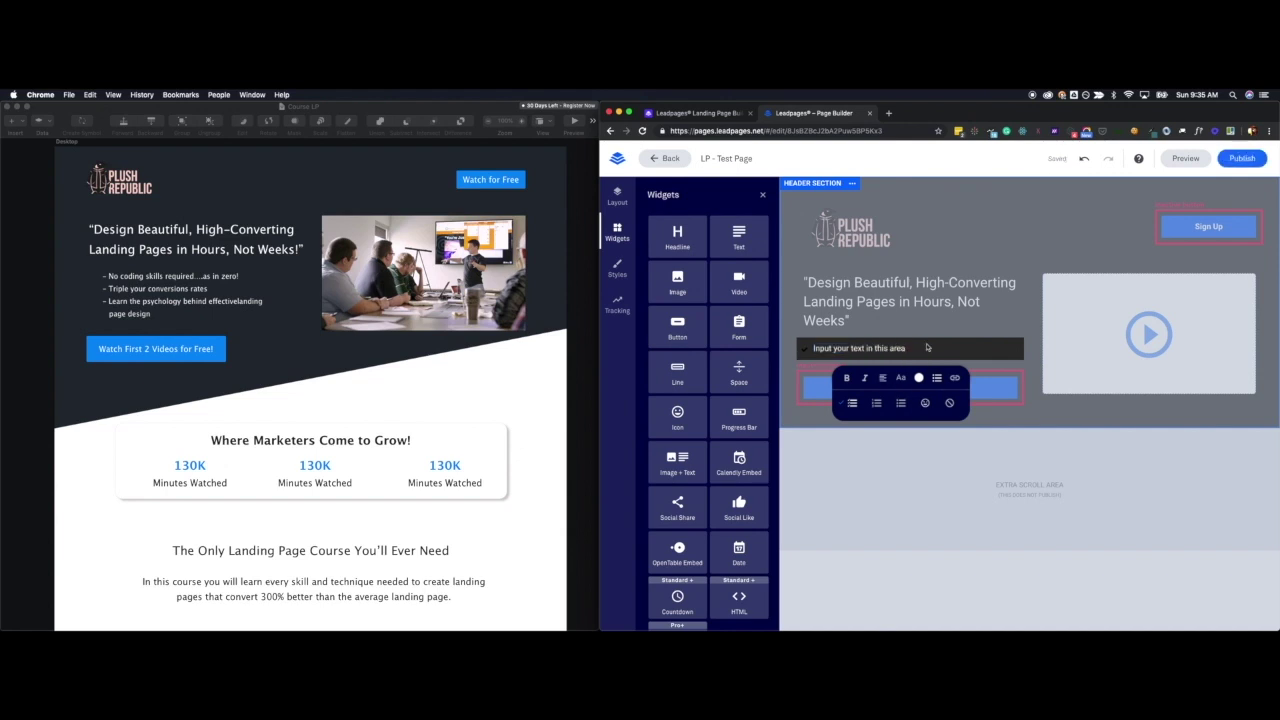
- Change the list icon color of the placeholder item below the headline to white
left_click(810, 352)
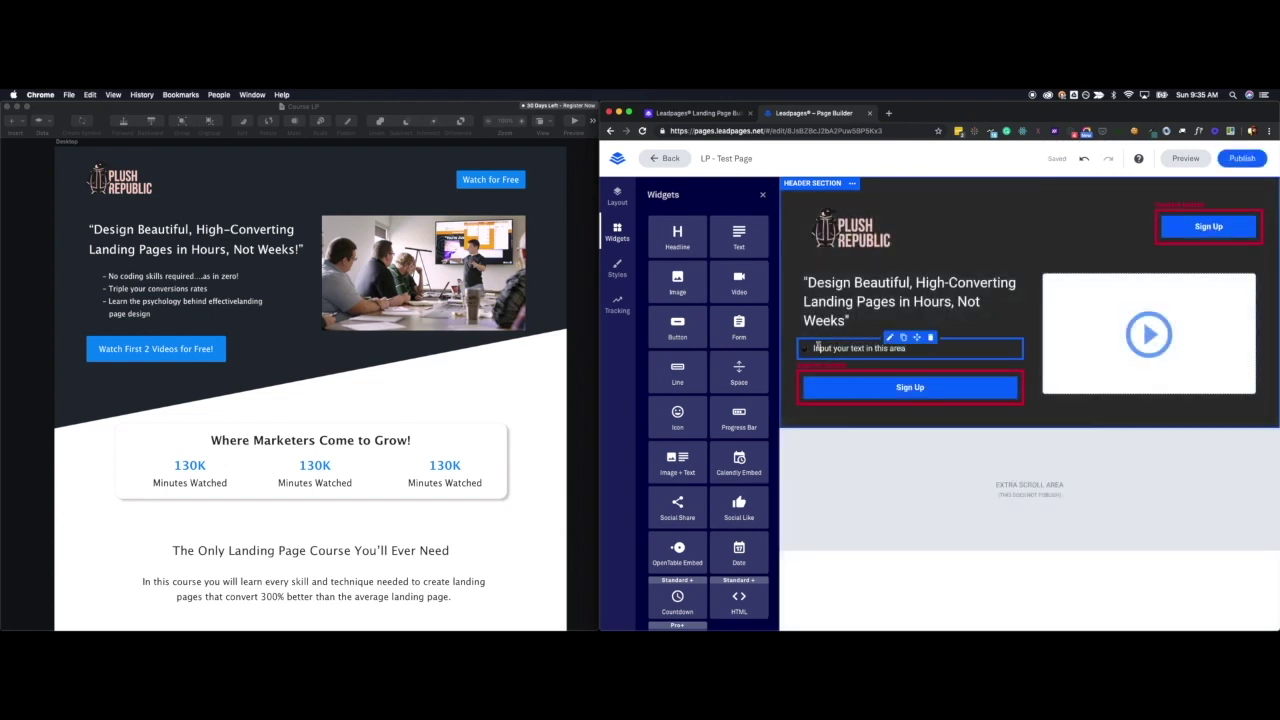
triple_click(916, 349)
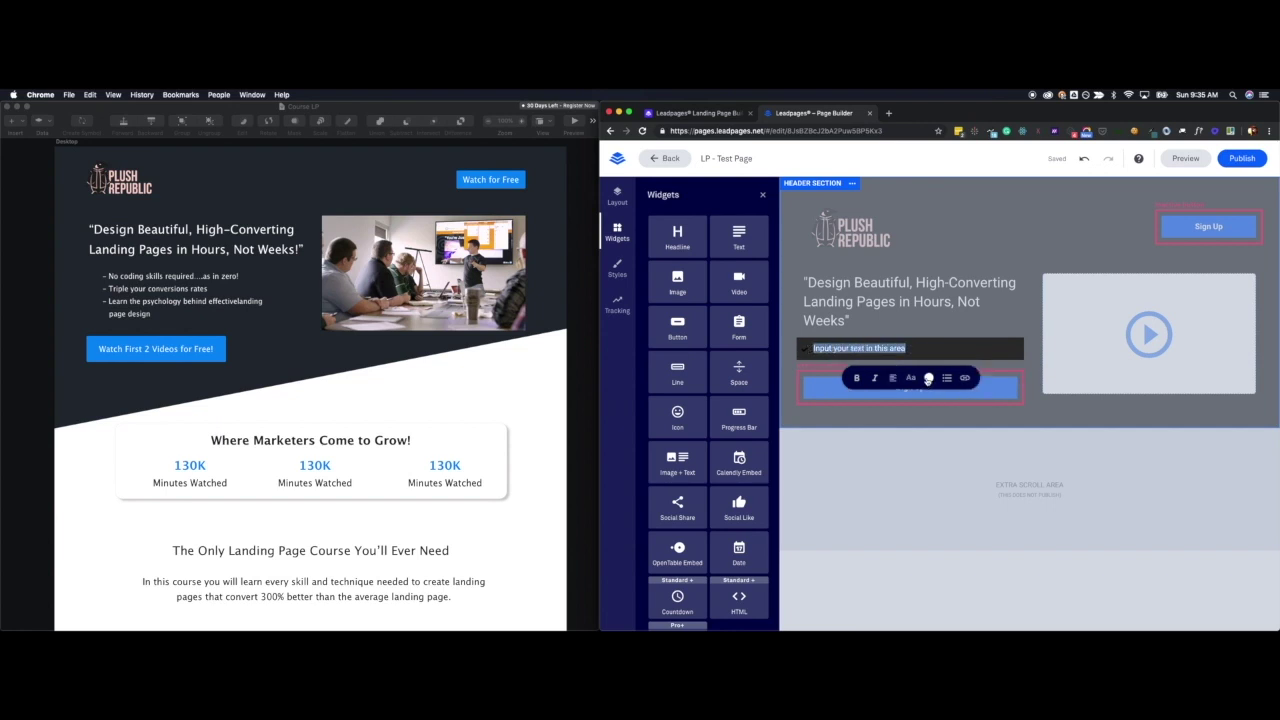
left_click(928, 378)
left_click(932, 401)
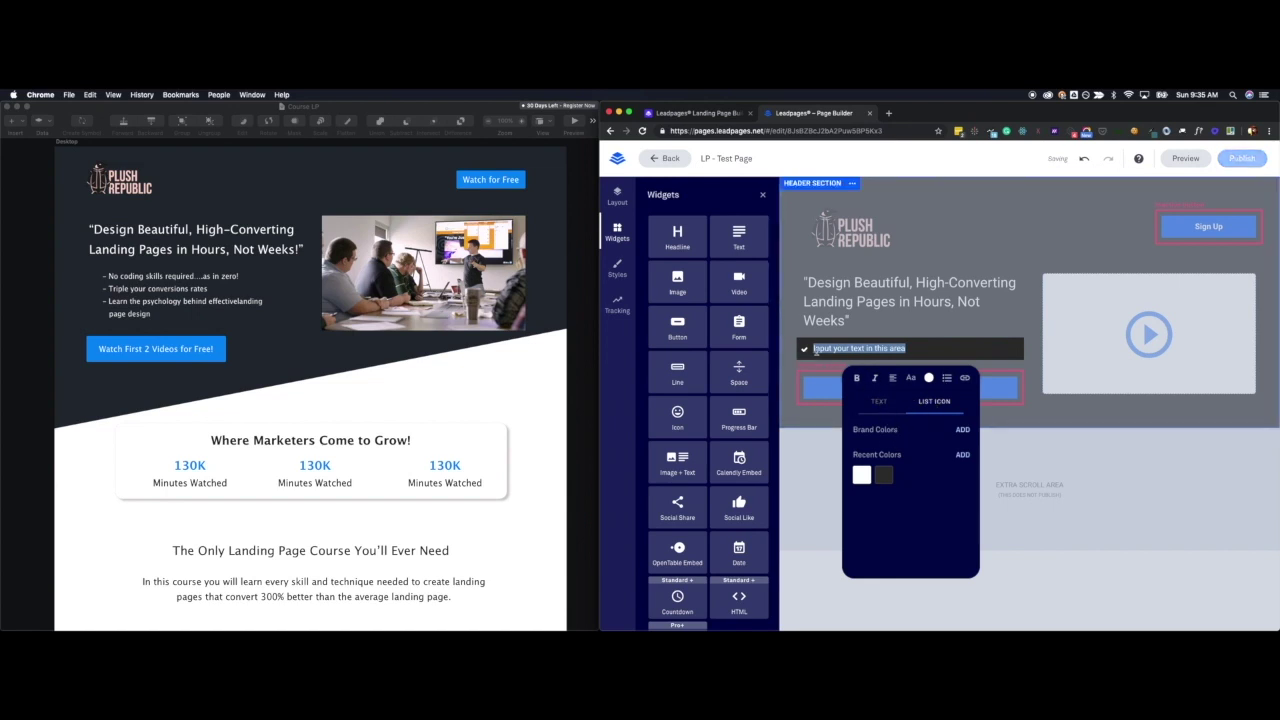
- Replace the placeholder with list items "No coding skills required....as in zero!", "Triple your conversion rates" and "Learn the psychology behind effective landing page design"
left_click_drag(906, 348, 813, 348)
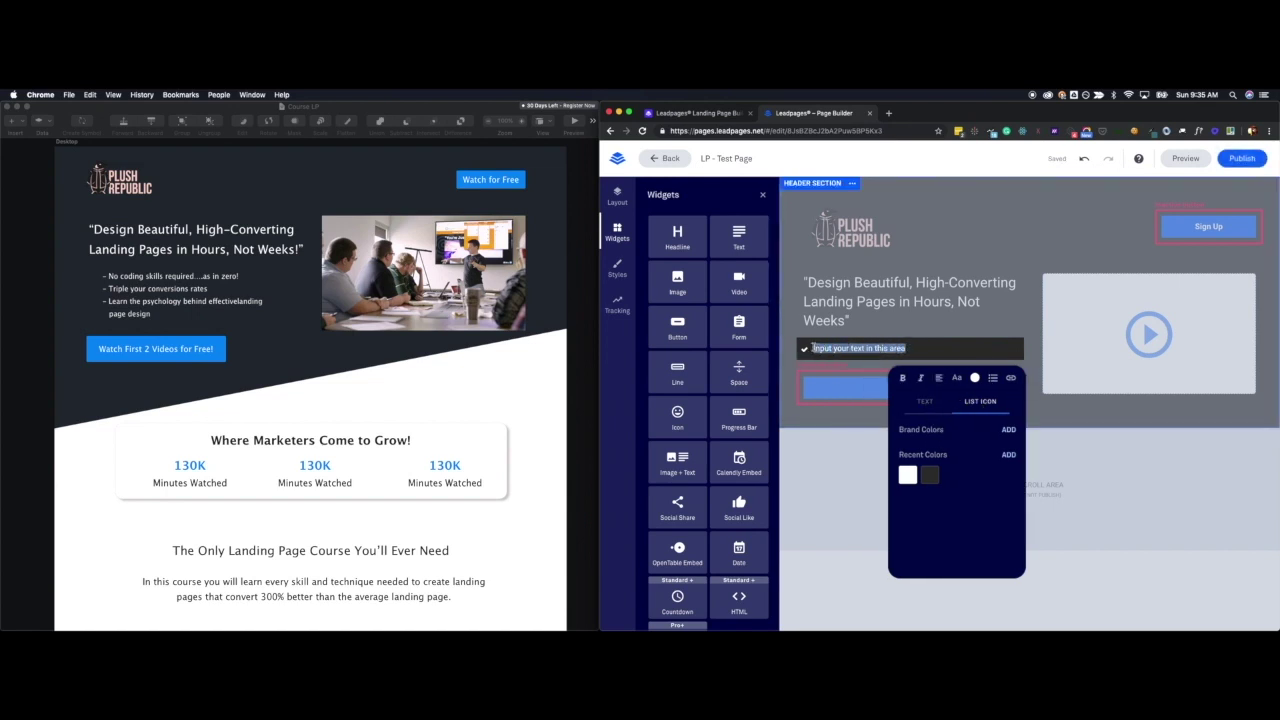
type("No")
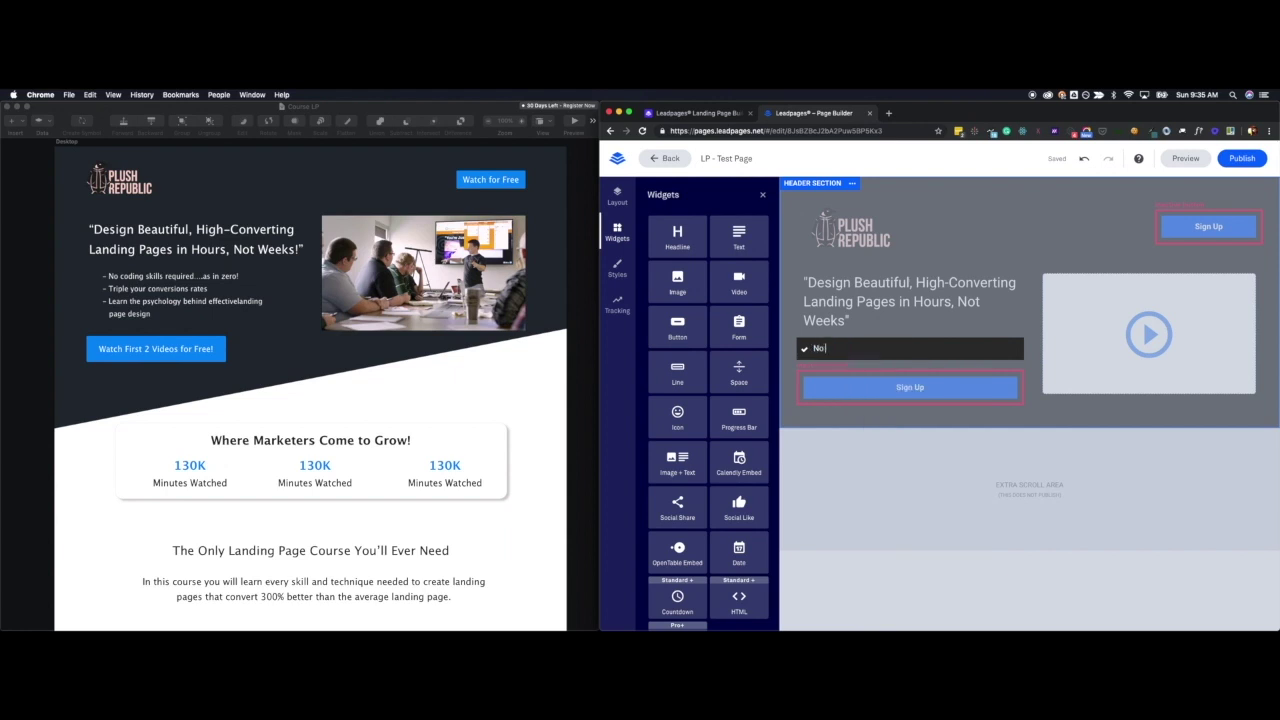
type(" coding skills required....as in zero!")
key("Return")
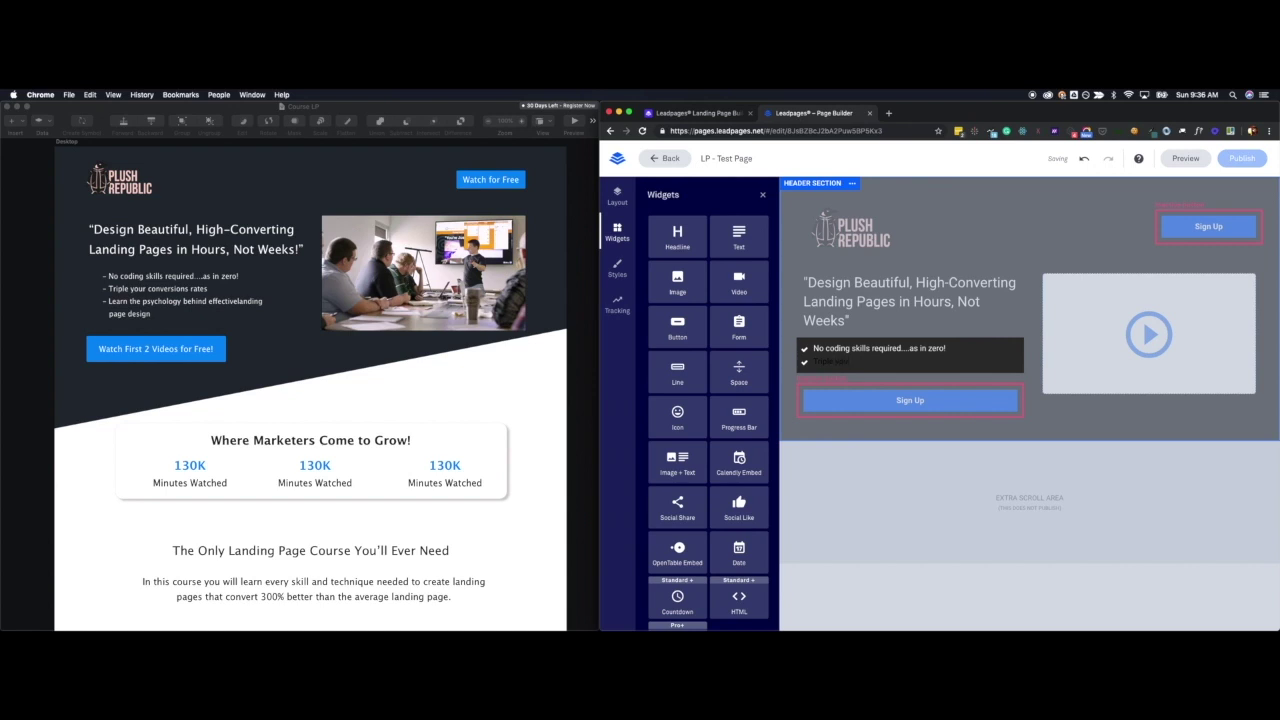
type("Triple your conversions rat")
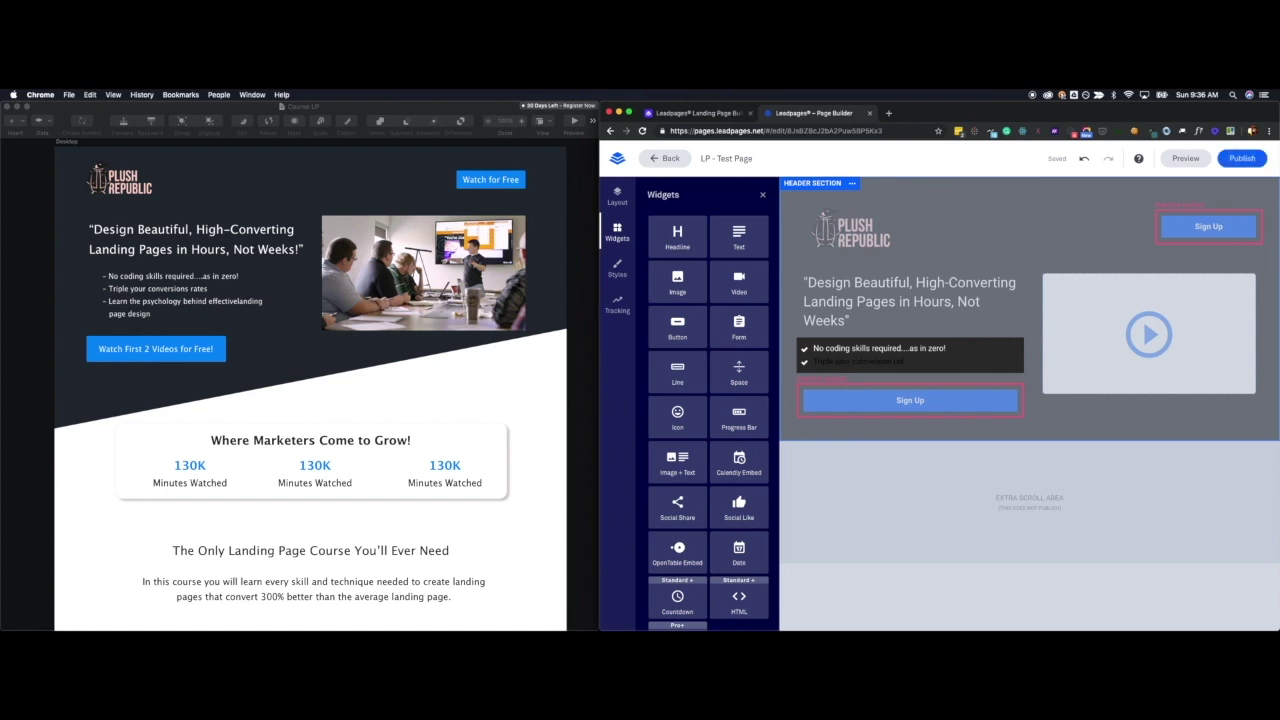
type("es")
key("Return")
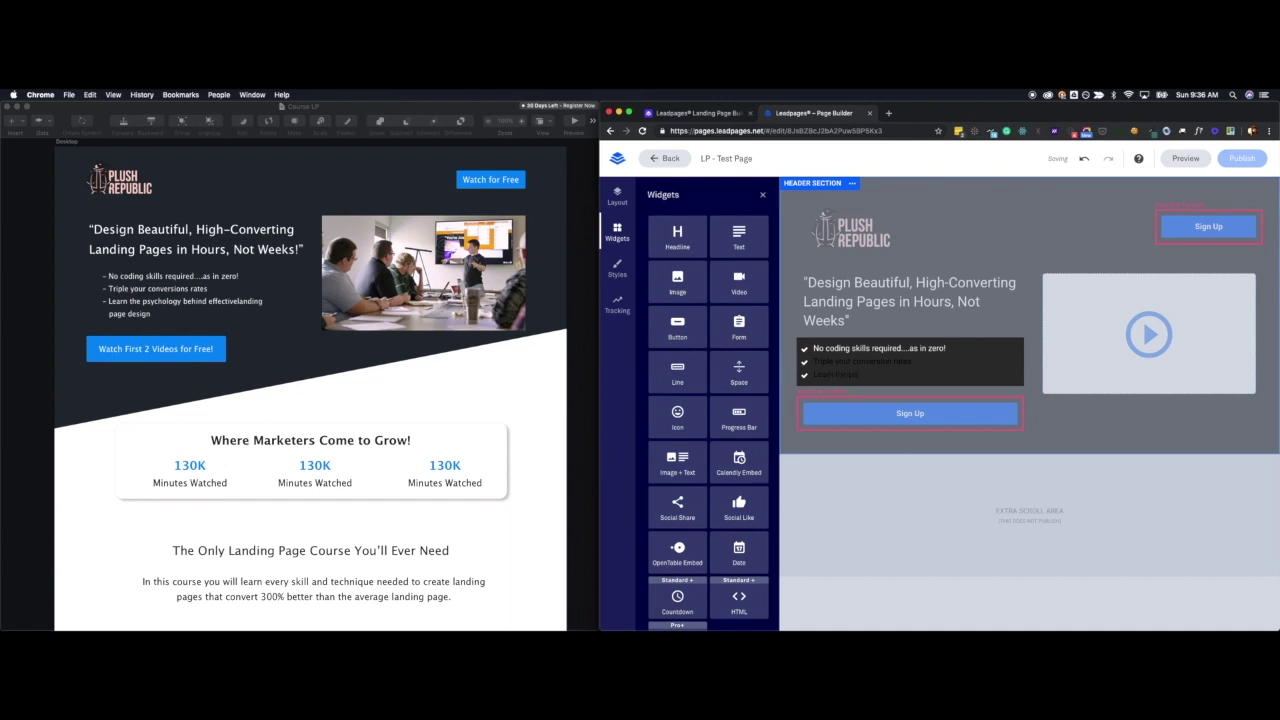
type("chology behind")
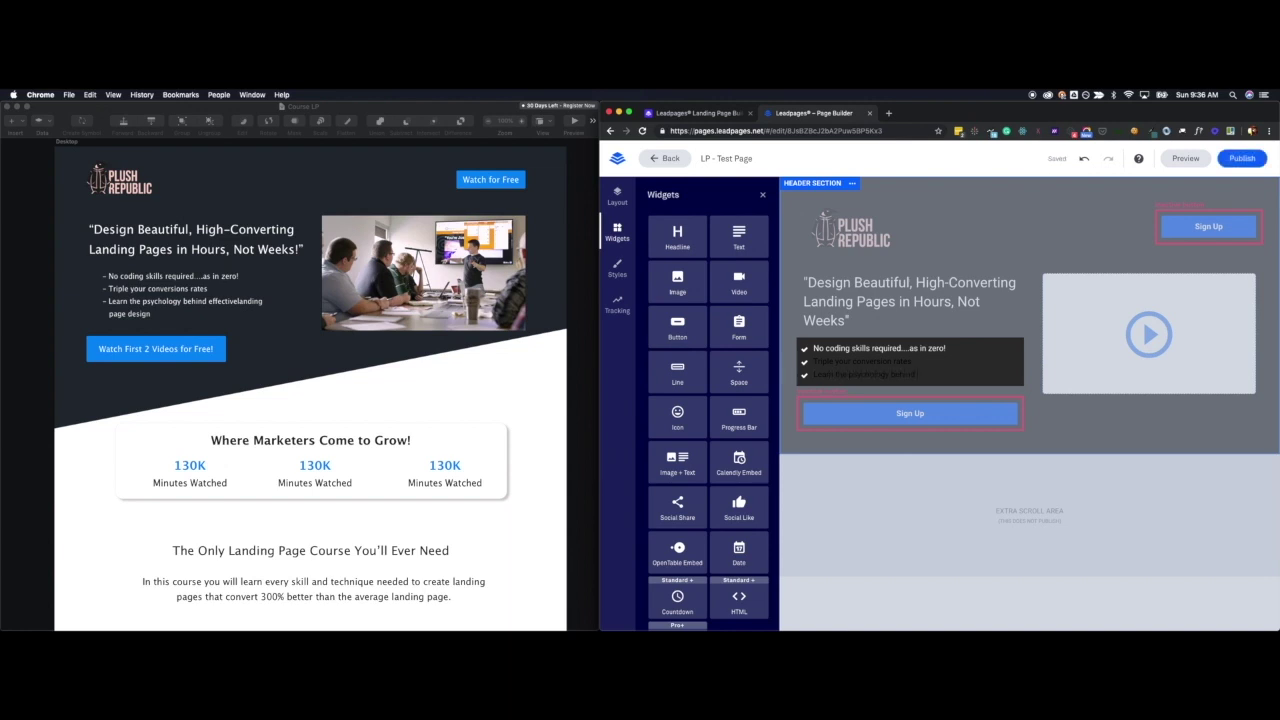
type(" landing page design")
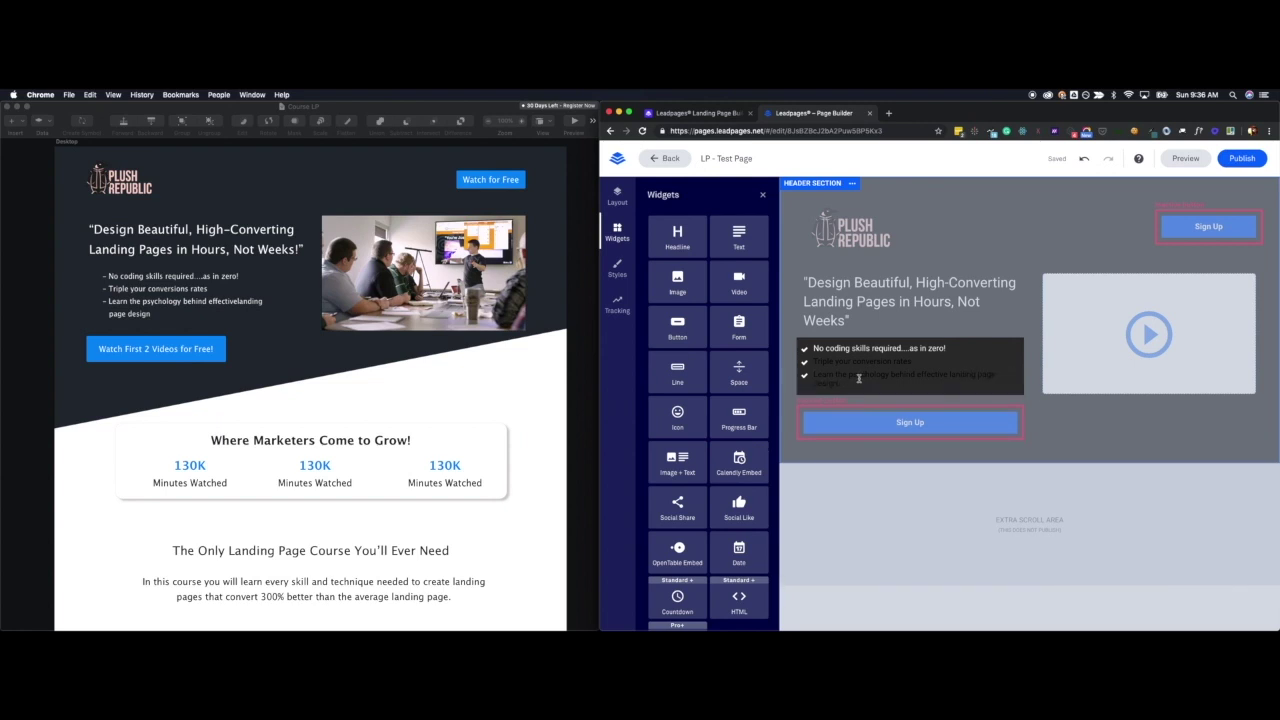
- Color the text of all three checkmark list items white and set their spacing to 4
left_click_drag(852, 383, 806, 350)
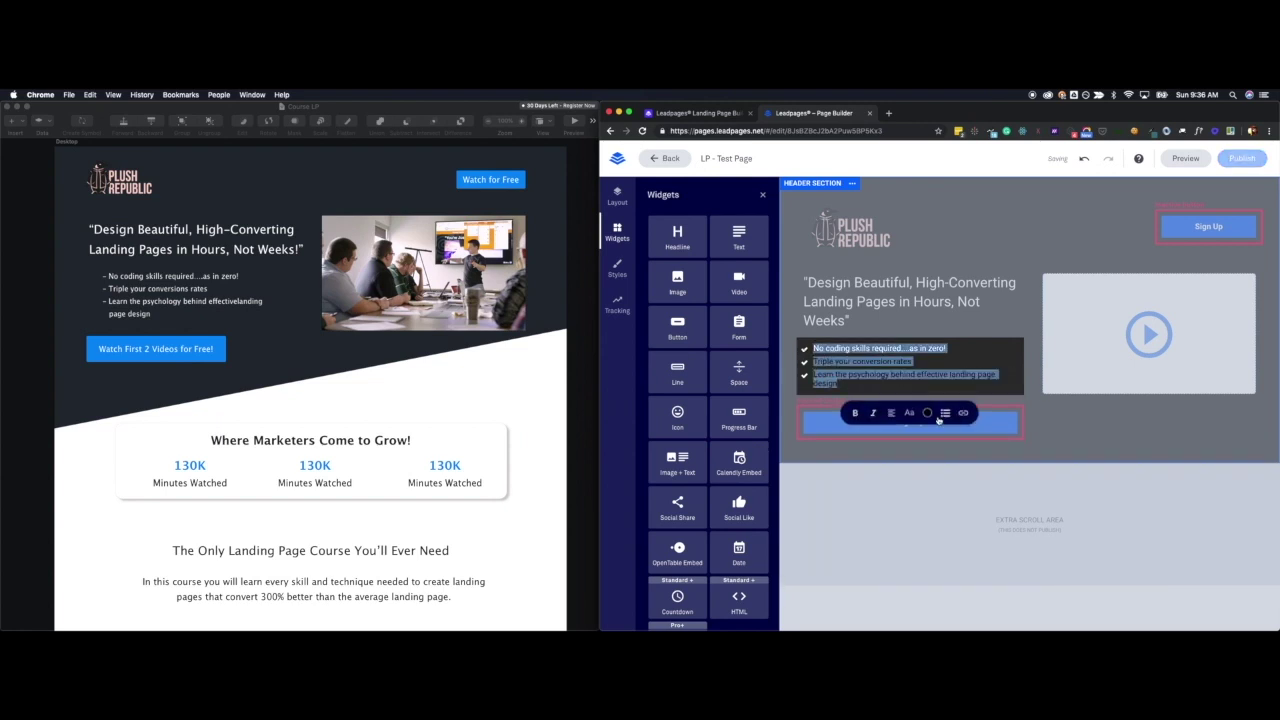
left_click(926, 413)
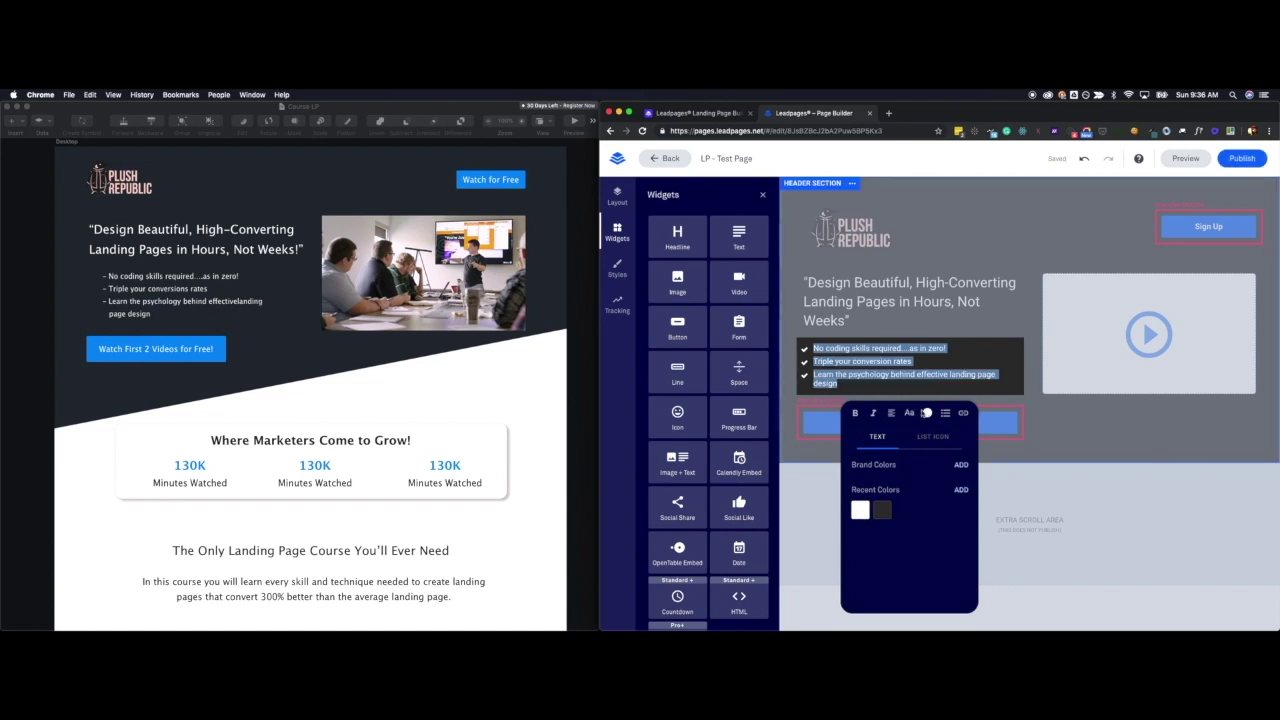
left_click(909, 413)
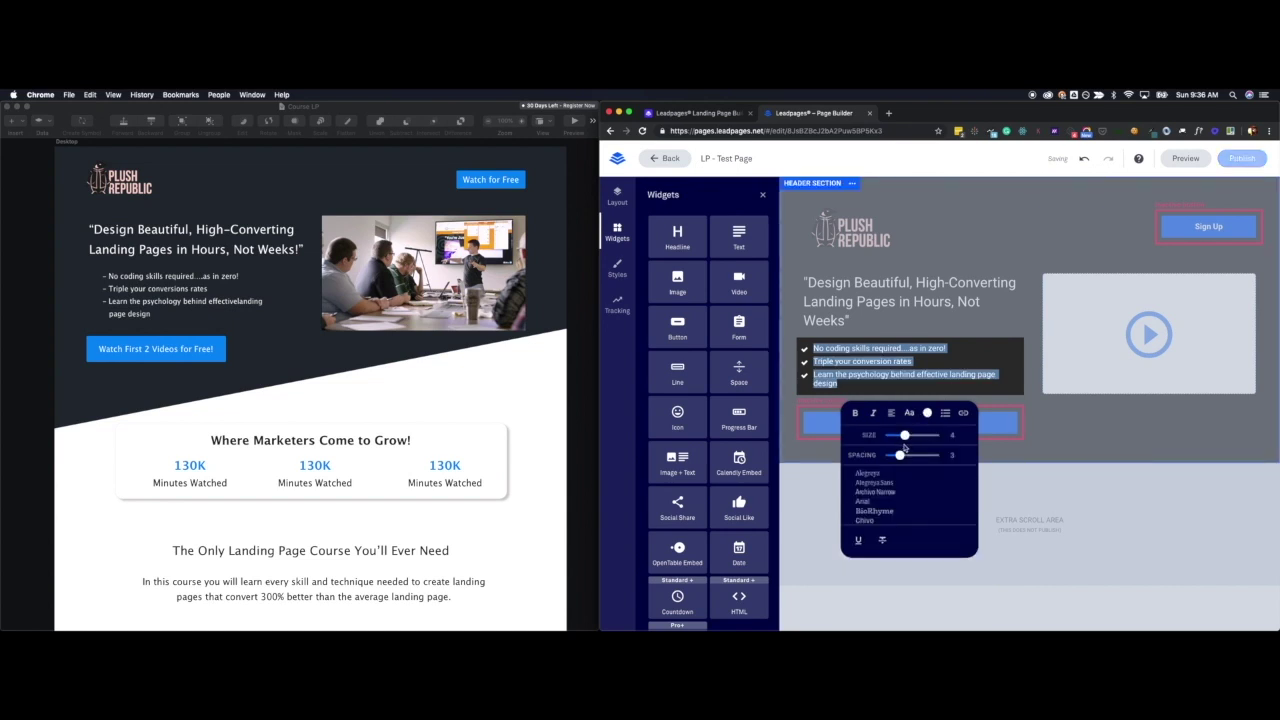
mouse_move(900, 456)
left_mouse_down()
mouse_move(913, 456)
mouse_move(904, 435)
left_mouse_up()
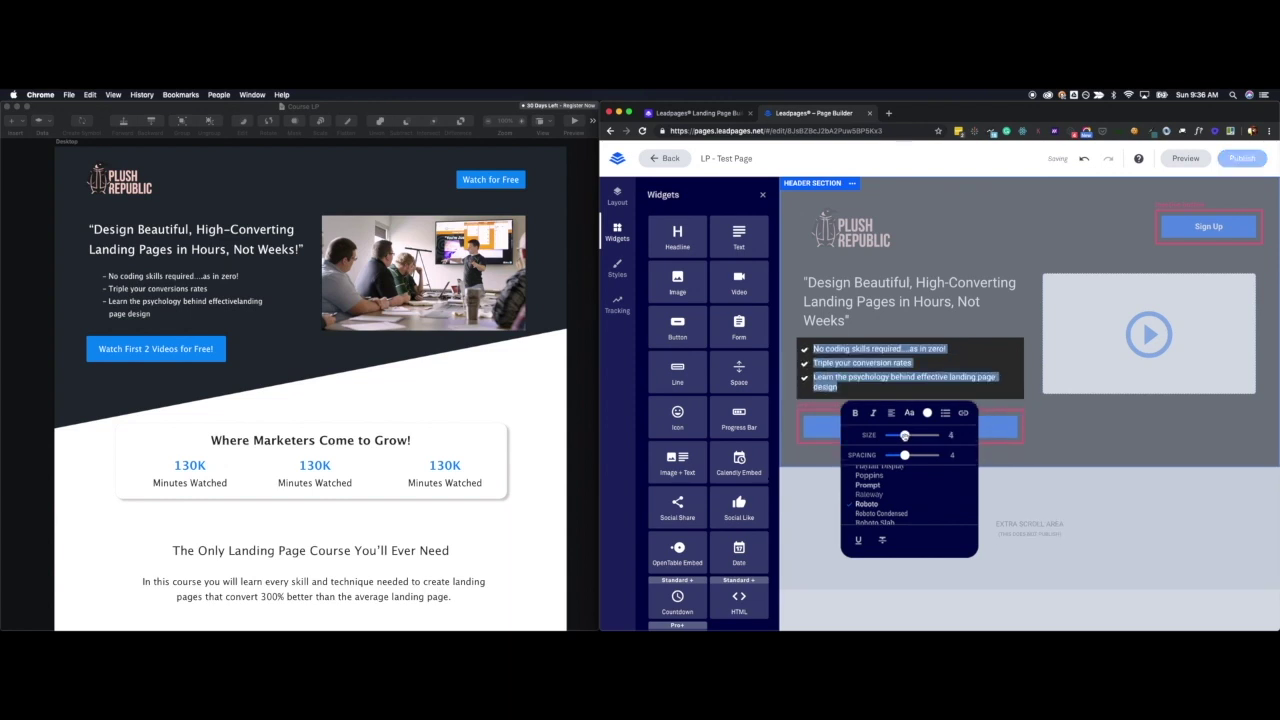
left_click(1020, 438)
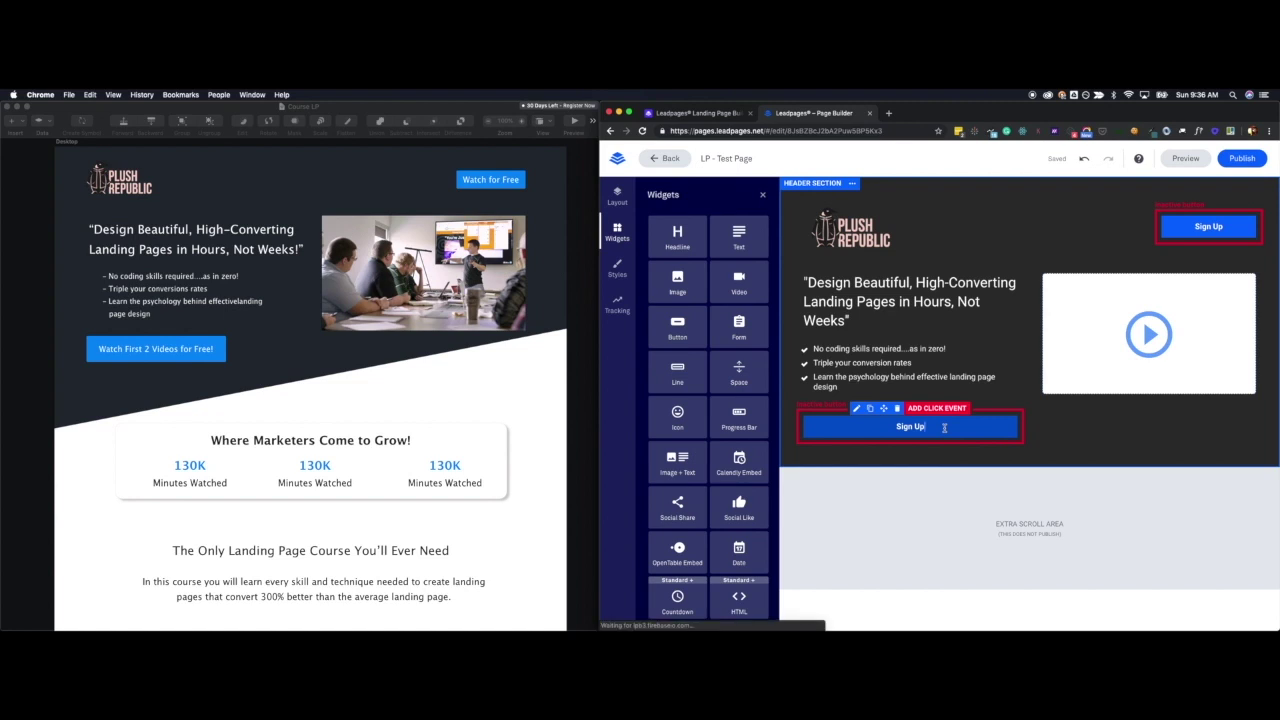
- Relabel the button below the checkmark list "Watch First 2 Videos for Free!" and set its text in non-bold Montserrat
double_click(944, 427)
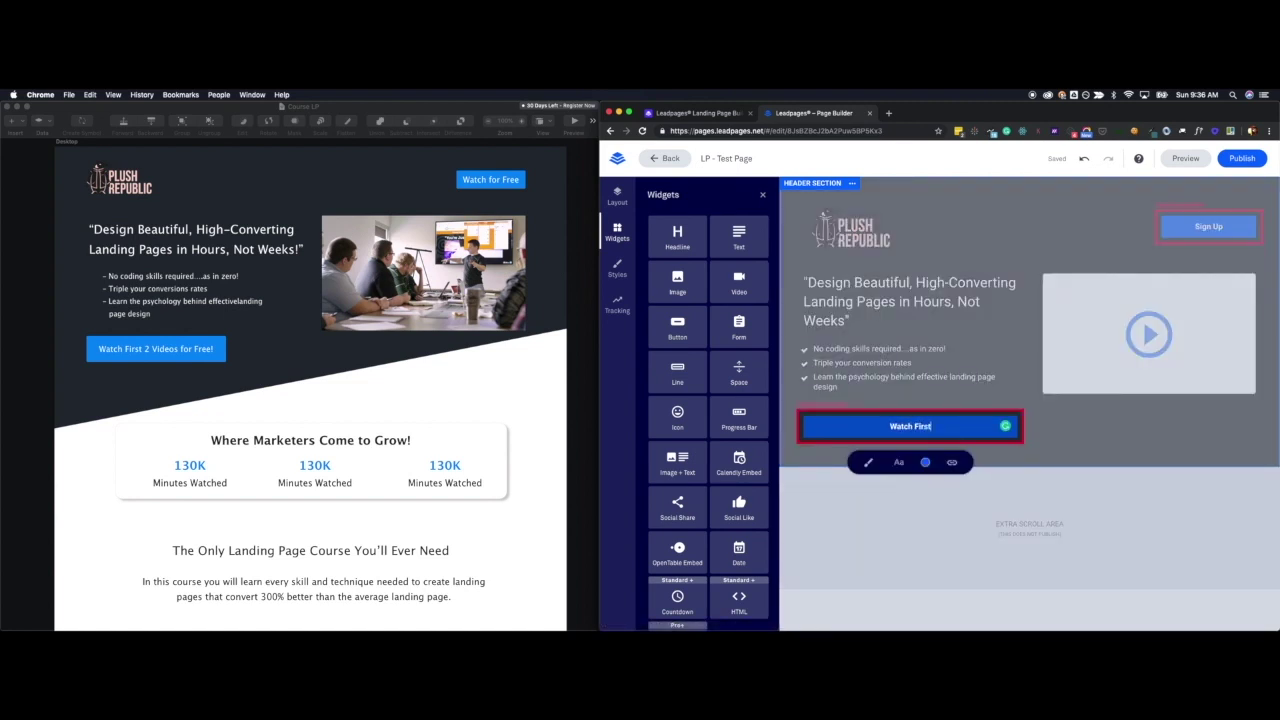
type("Watch First 2 Videos for Free!")
key("cmd+a")
left_click(927, 463)
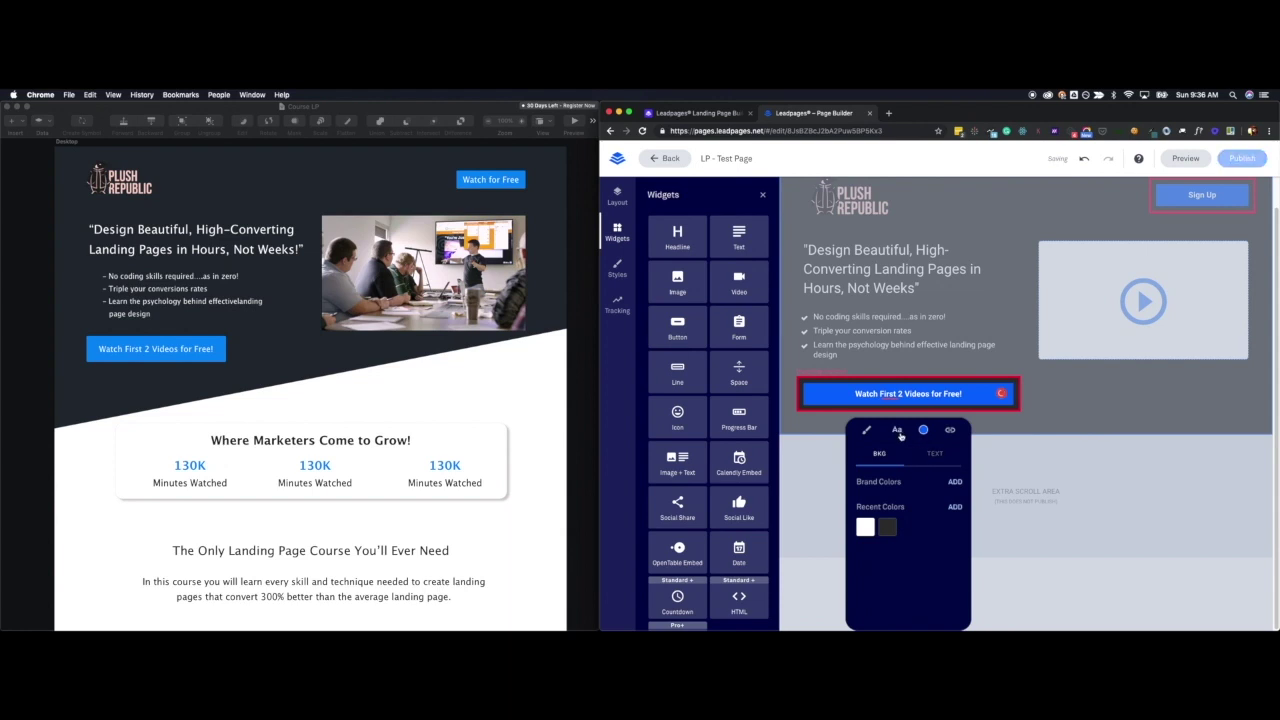
left_click(899, 433)
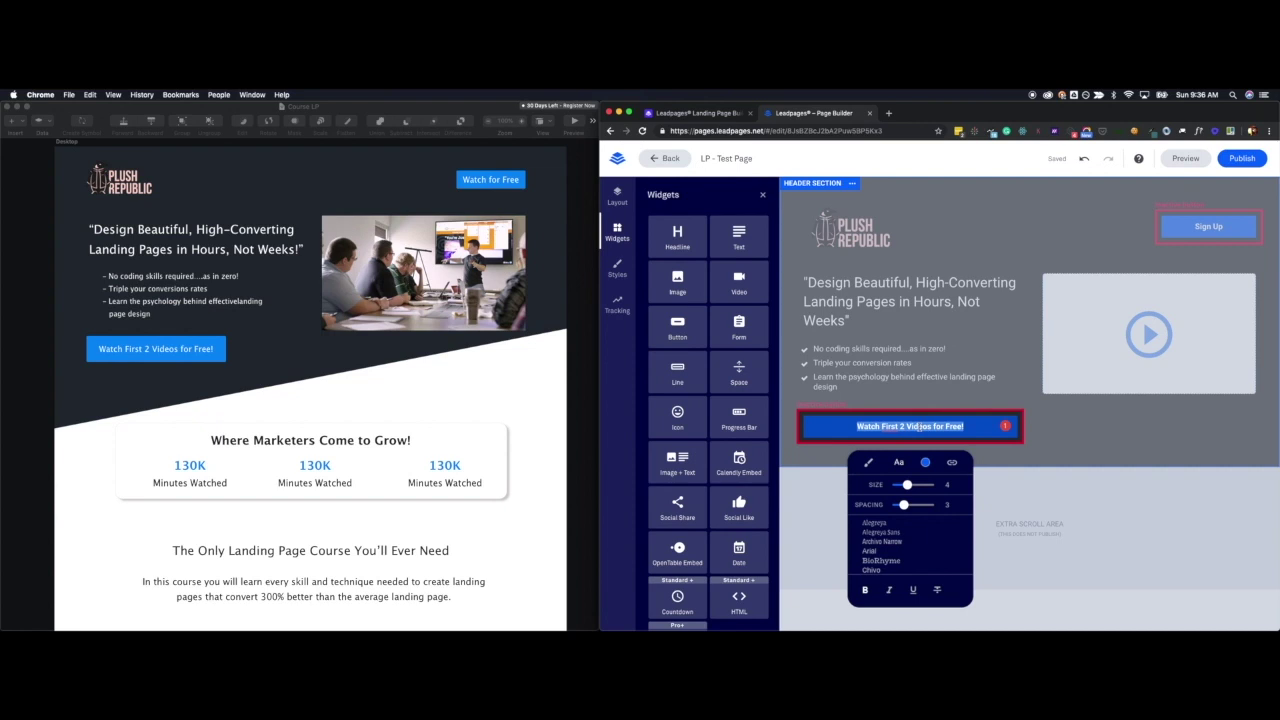
left_click(908, 527)
scroll(905, 530, "down", 5)
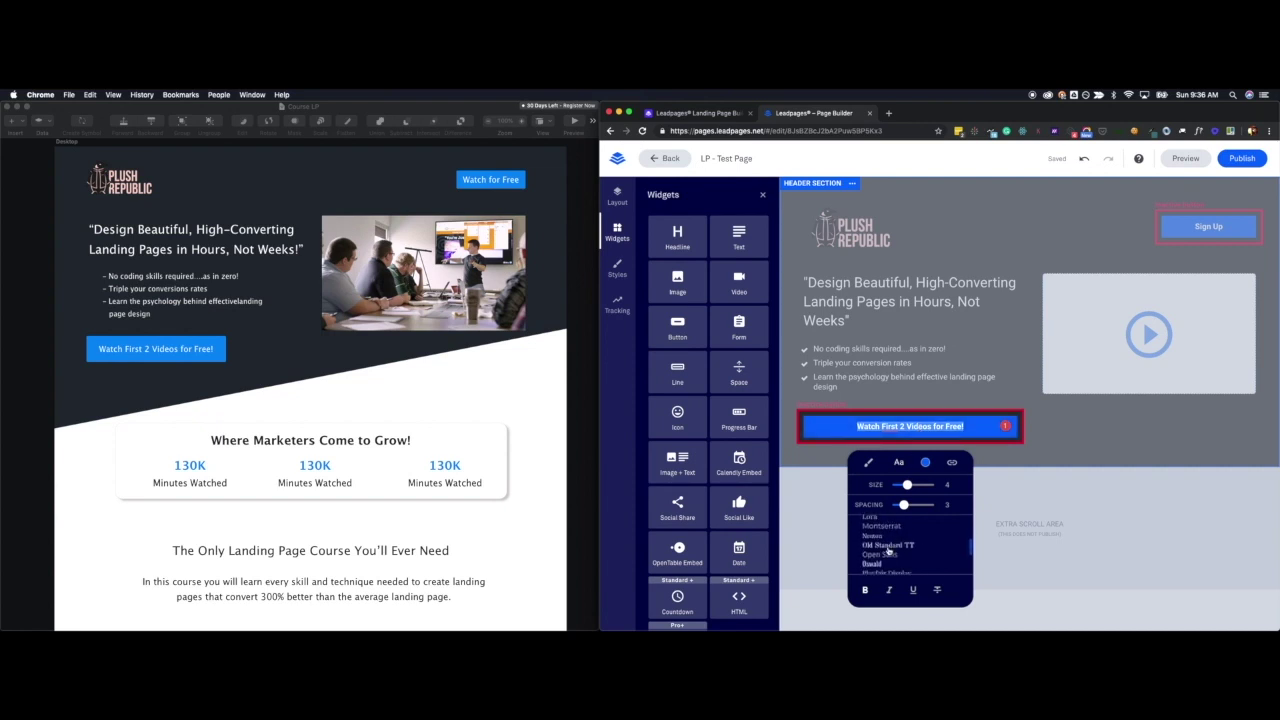
left_click(887, 527)
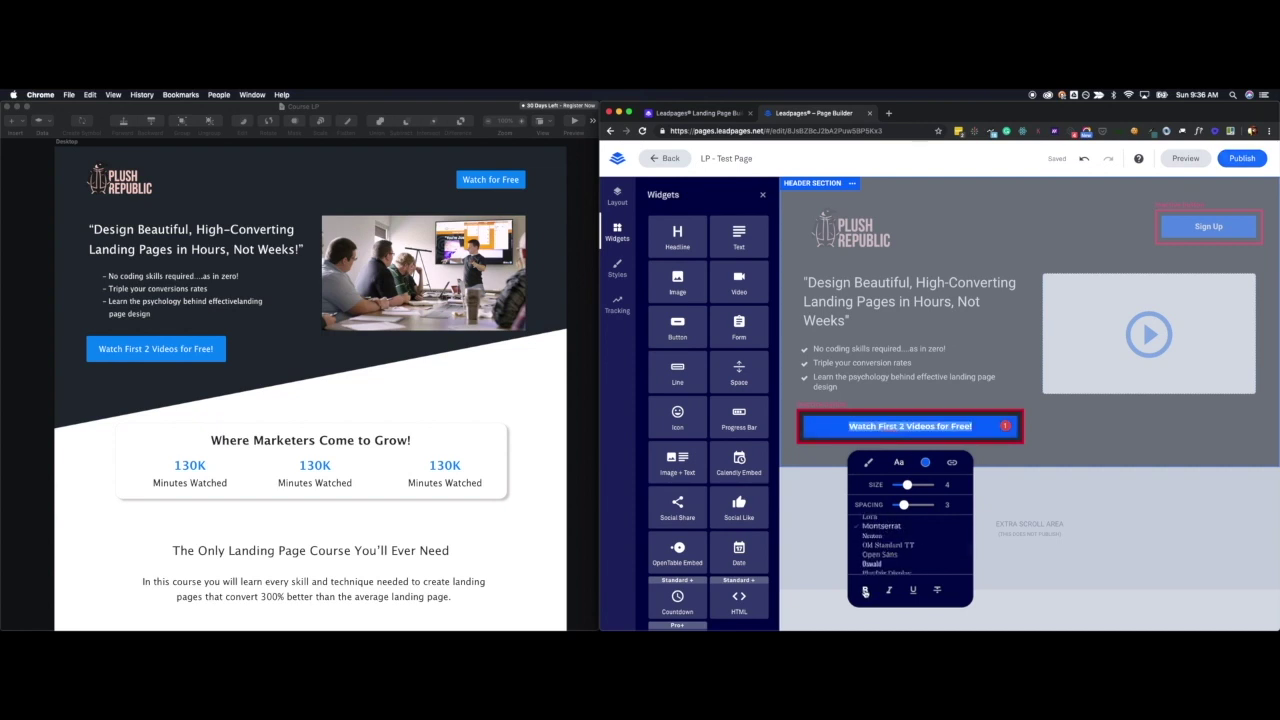
- Change the Sign Up button's font to Montserrat and remove its bold formatting
left_click(1206, 226)
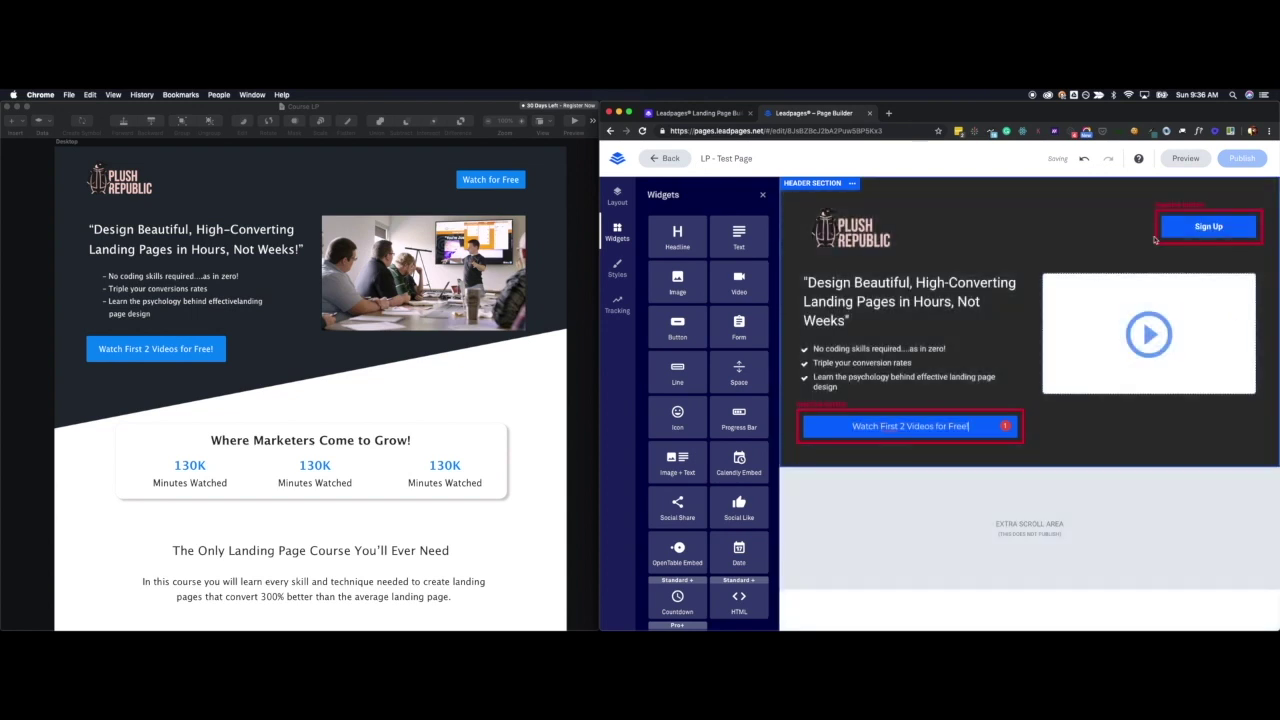
left_click(1216, 227)
left_click(1203, 263)
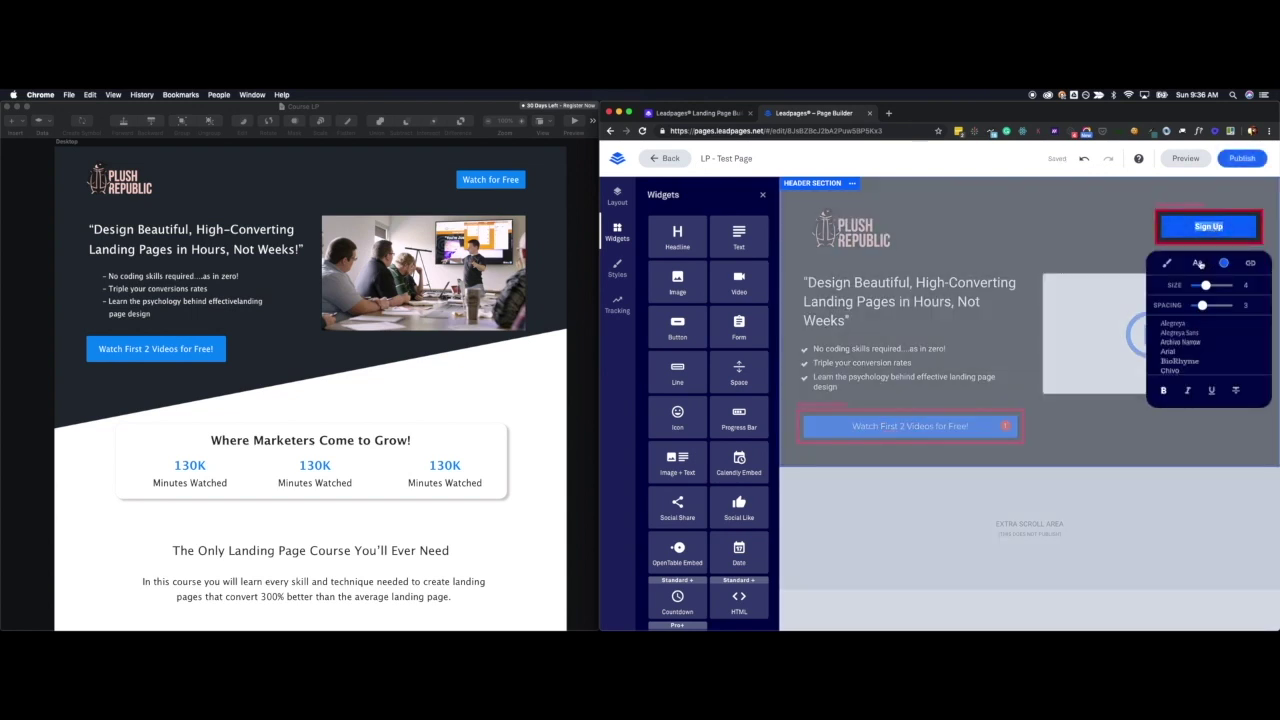
scroll(1178, 355, "down", 10)
scroll(1178, 360, "up", 5)
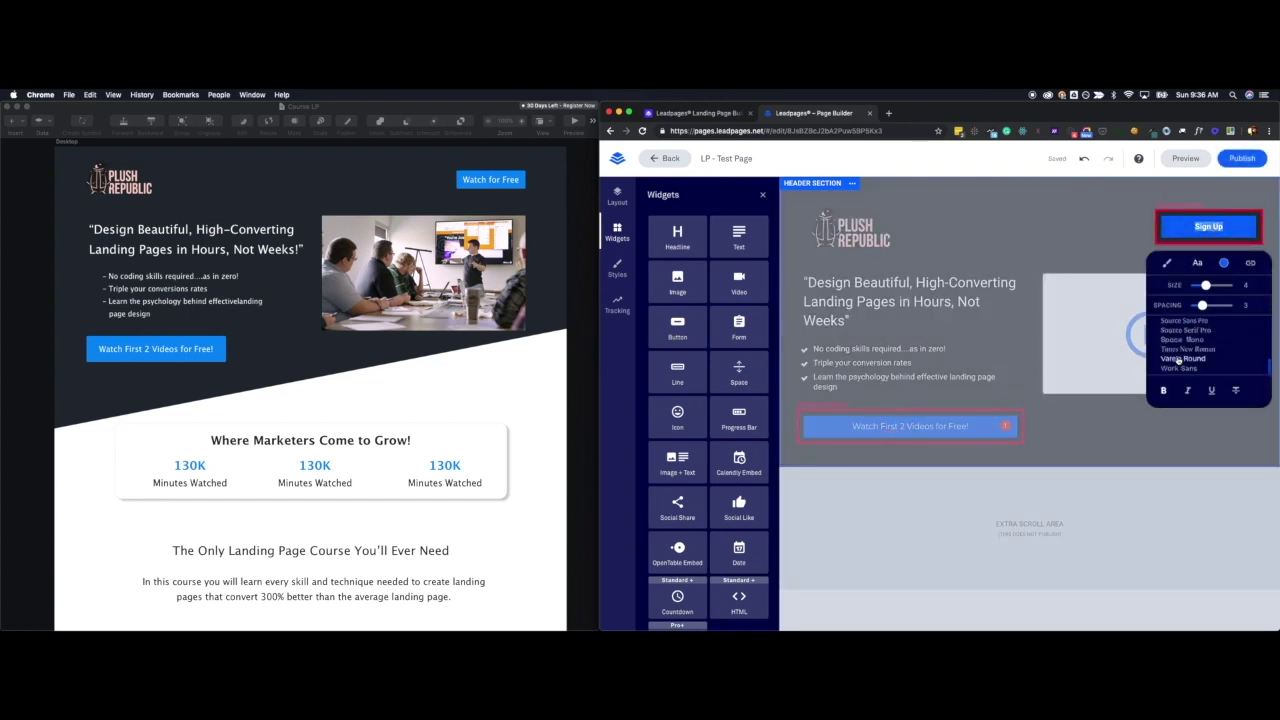
scroll(1178, 360, "up", 4)
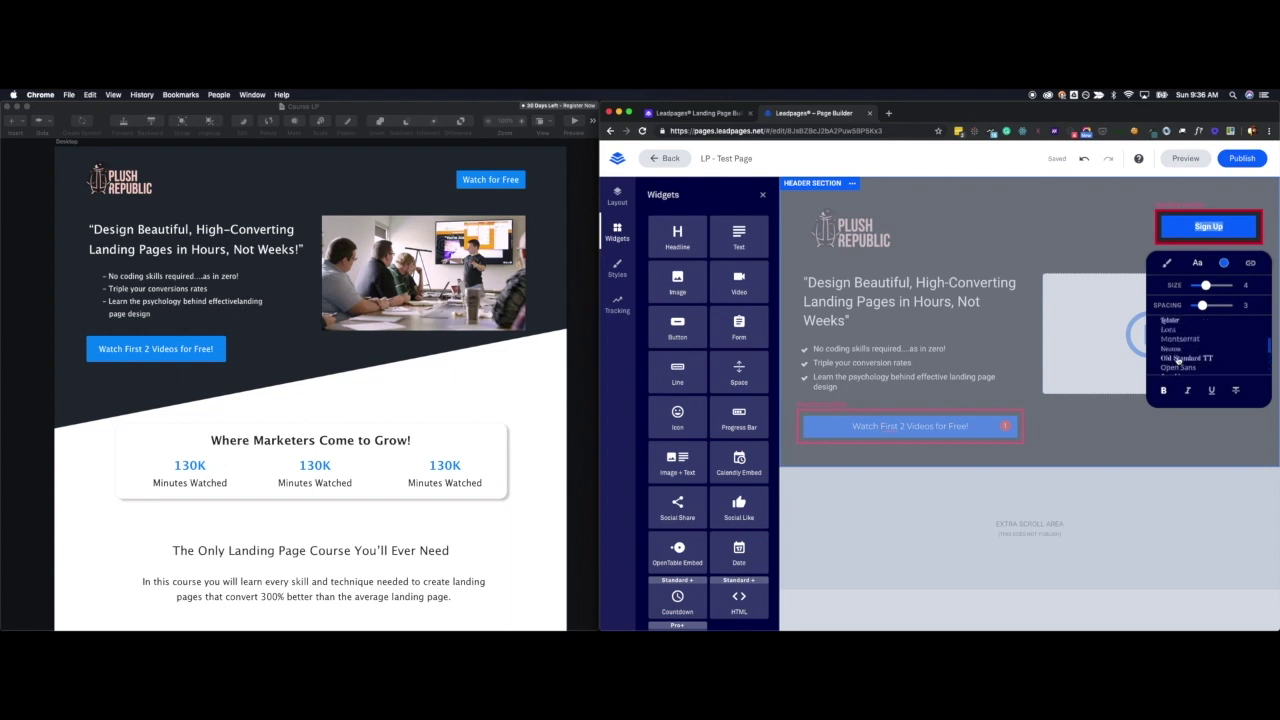
left_click(1180, 344)
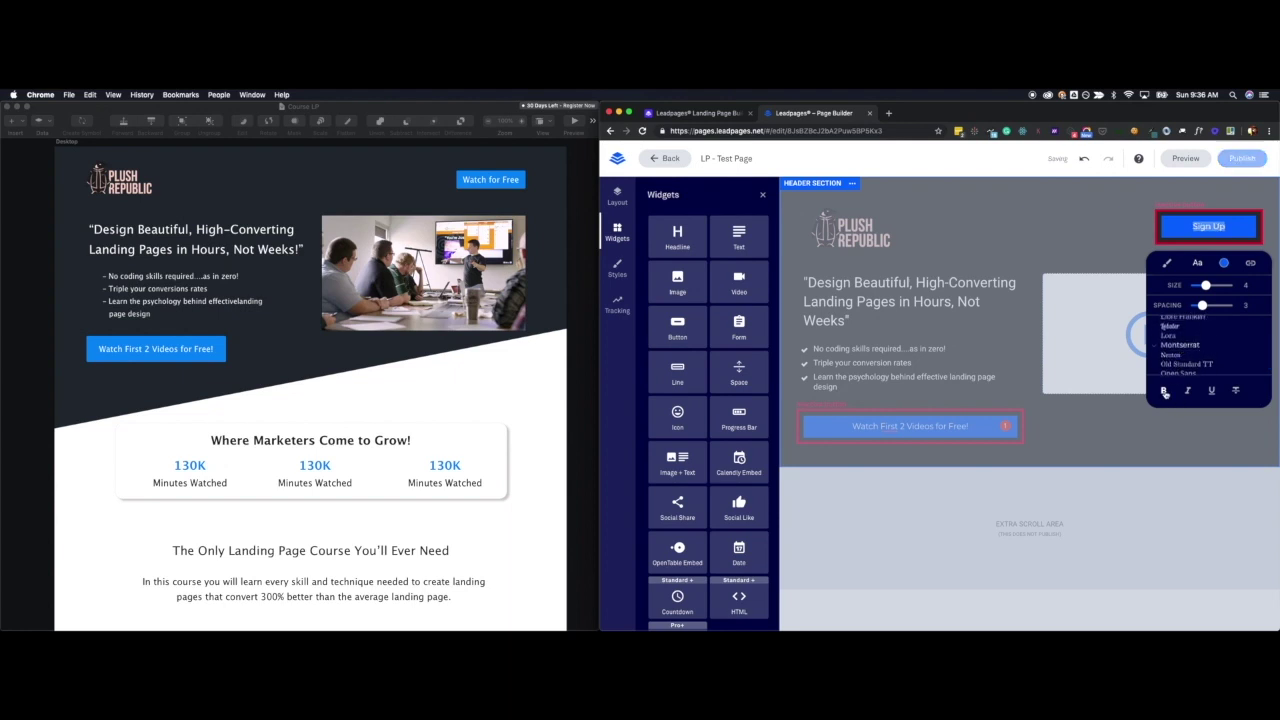
left_click(1163, 495)
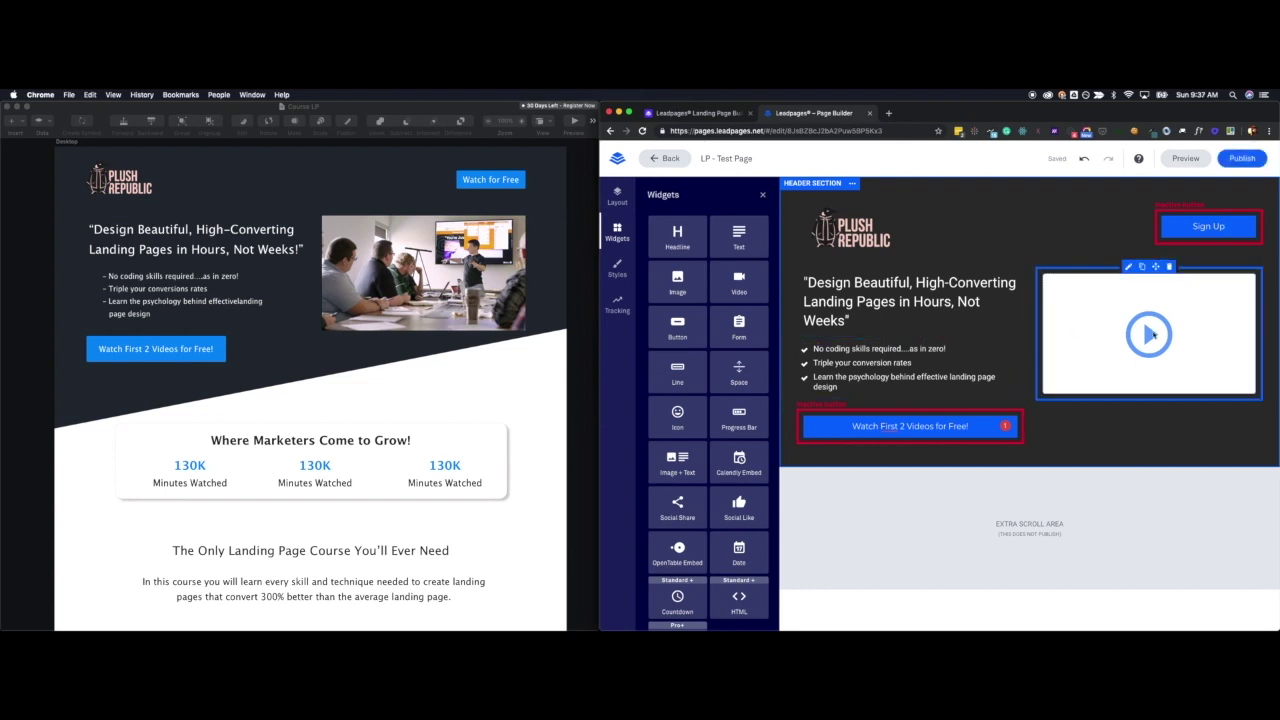
- Find the Plush Republic YouTube channel in a new browser tab and open its video "How to Transcribe Video or Audio to Text"
left_click(889, 114)
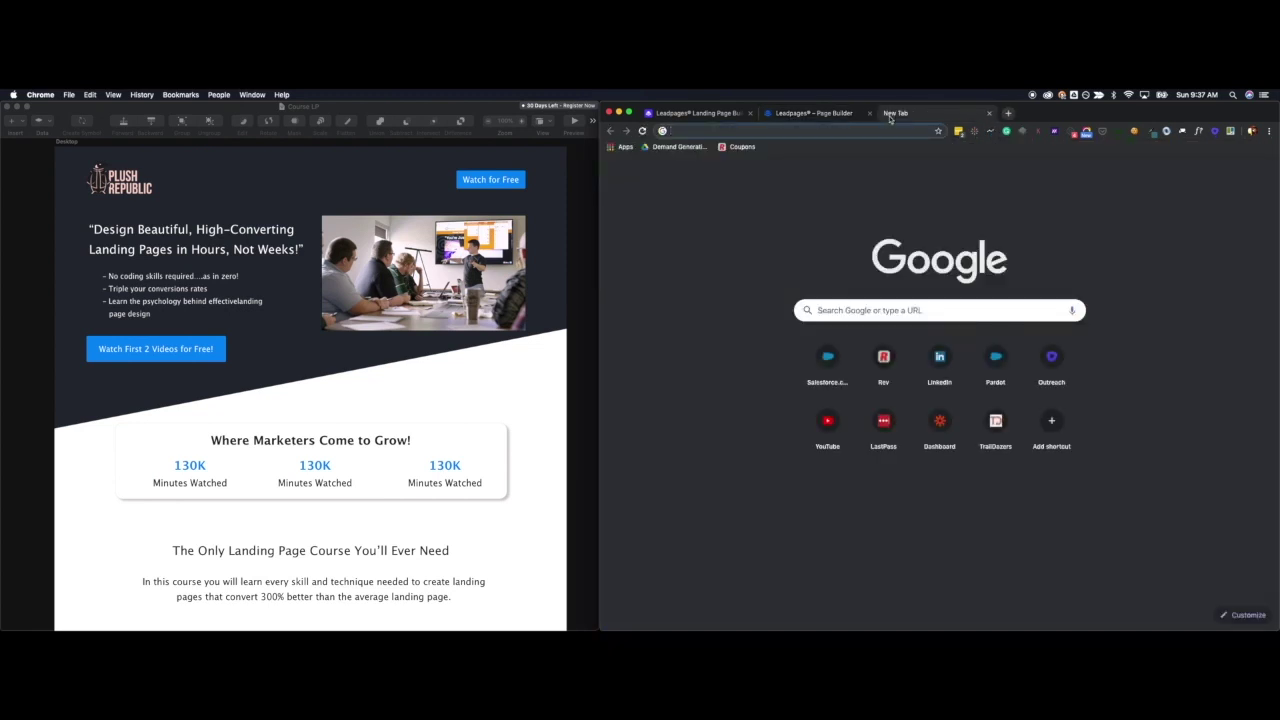
type("youtube plush republic")
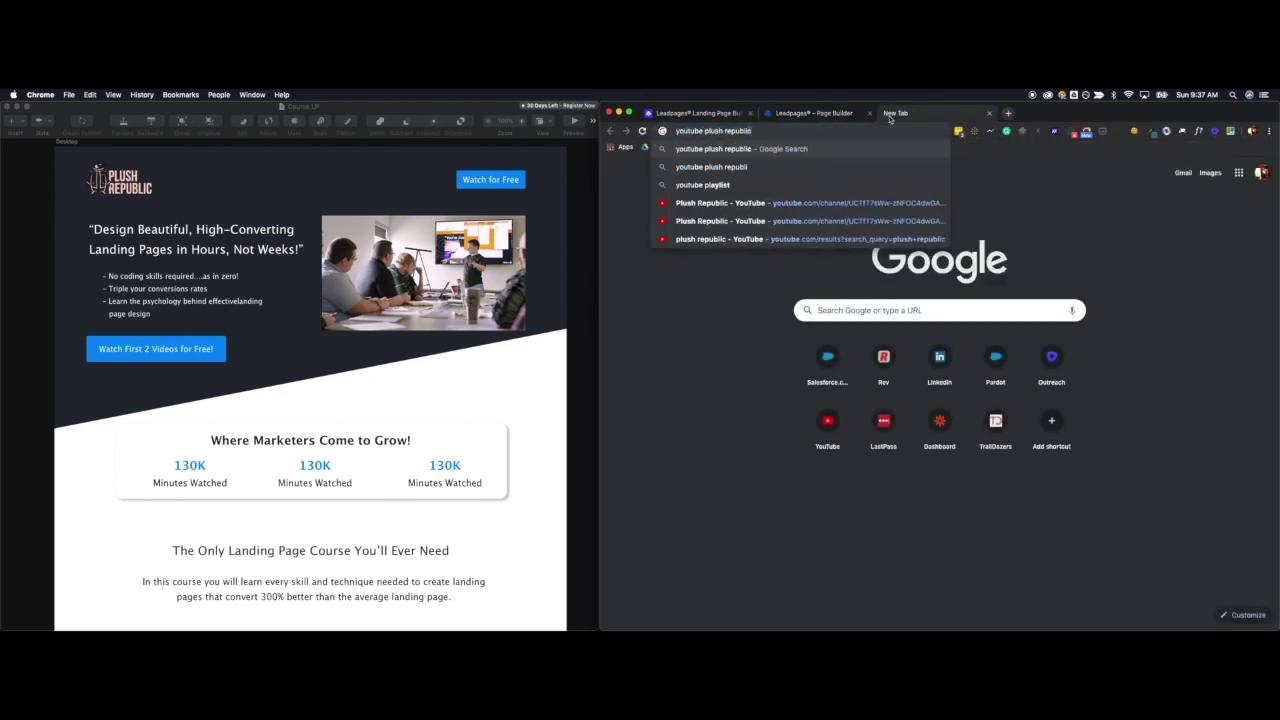
key("Return")
left_click(742, 234)
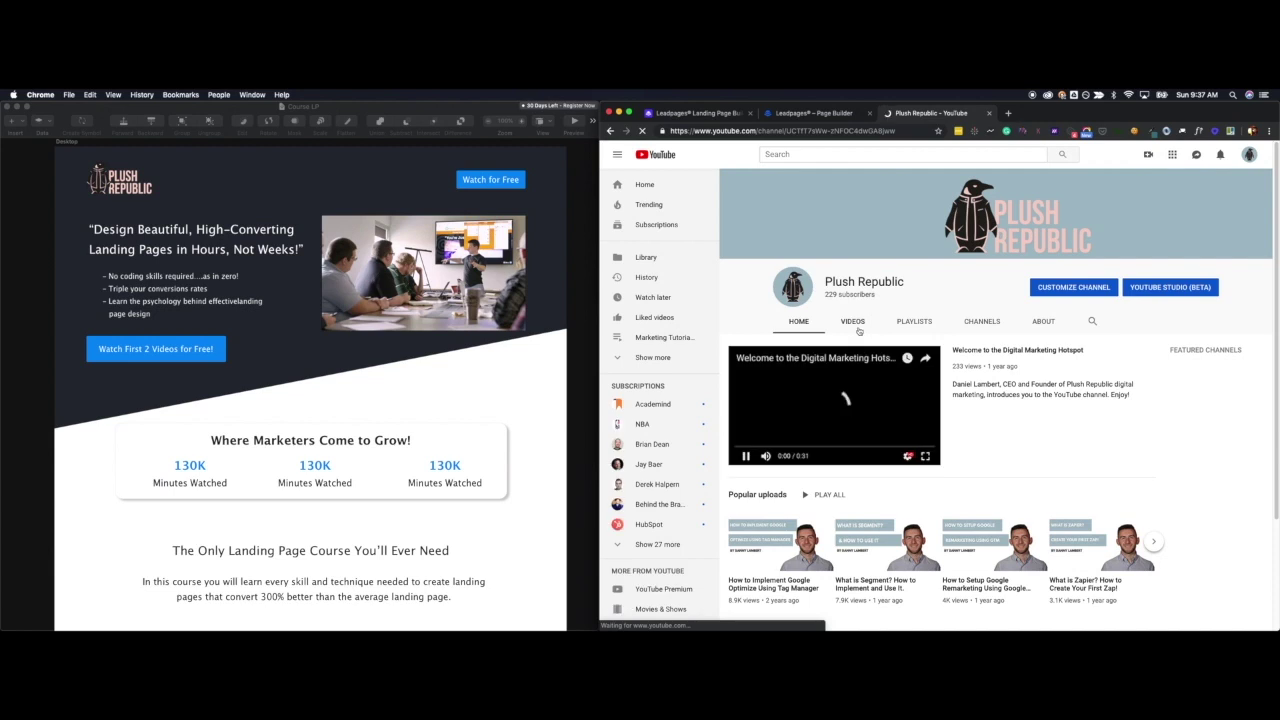
left_click(851, 322)
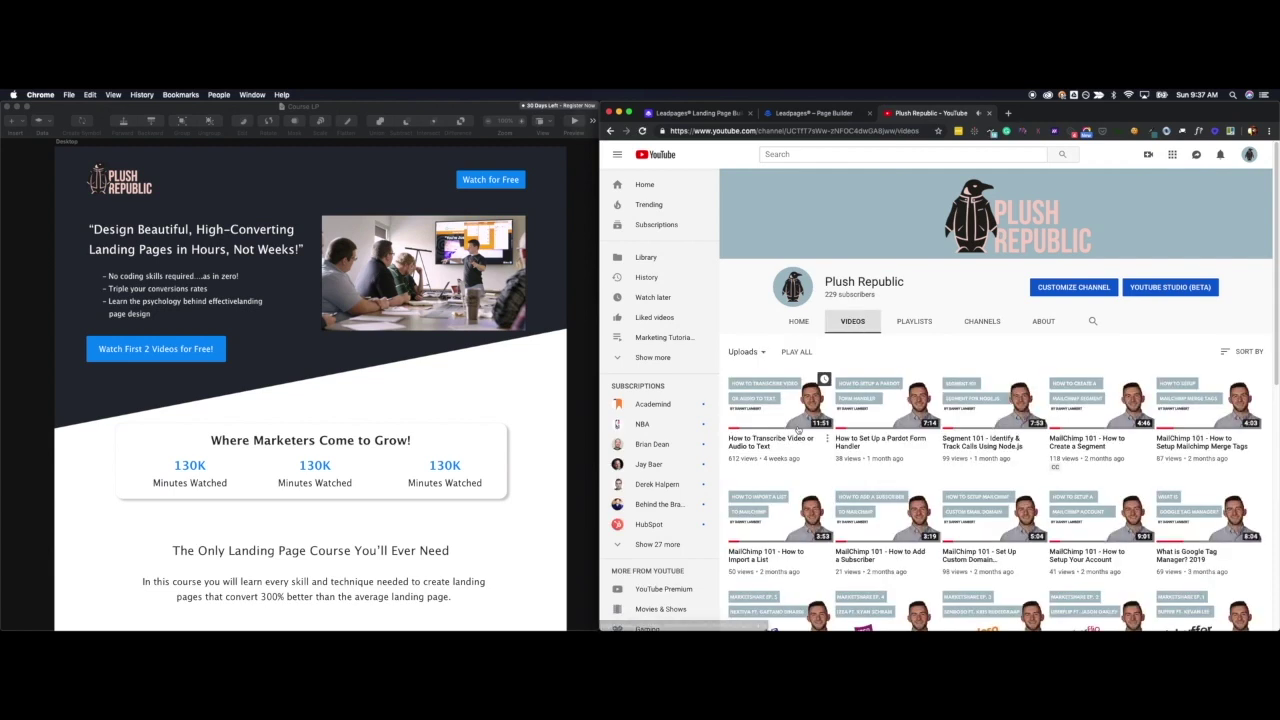
left_click(788, 408)
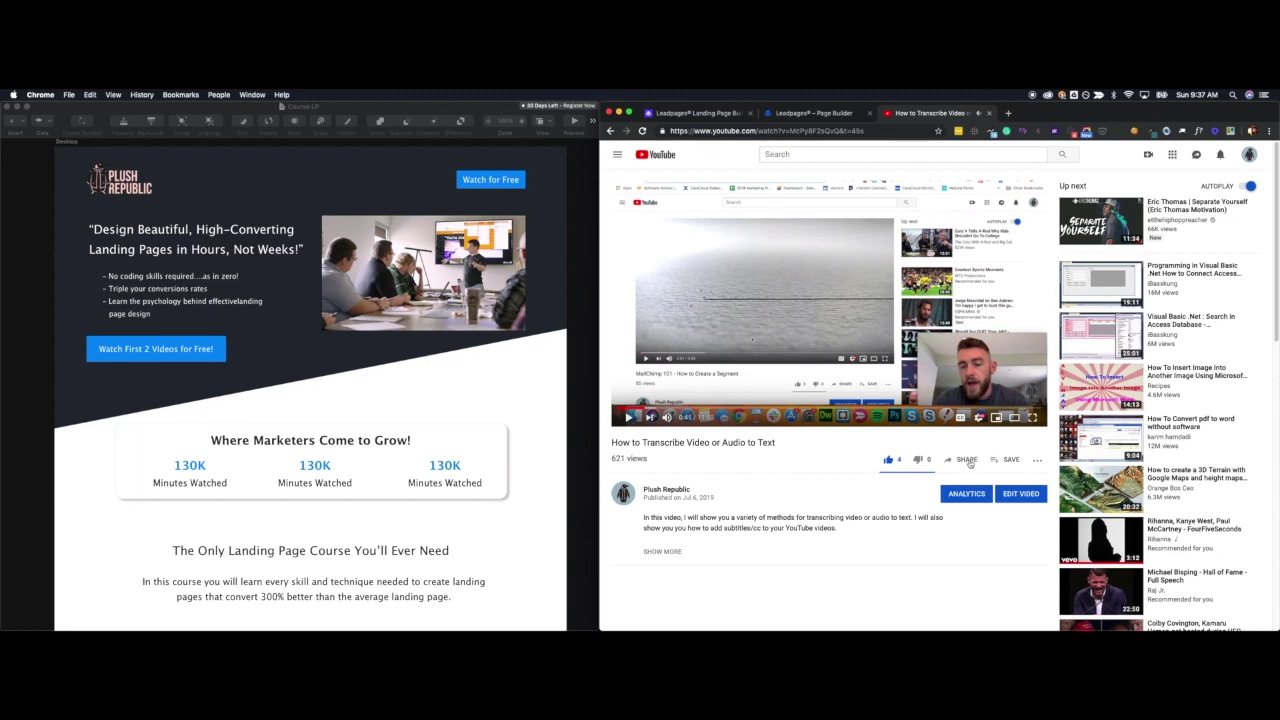
- Copy the embed code of the YouTube video from its share options
left_click(965, 459)
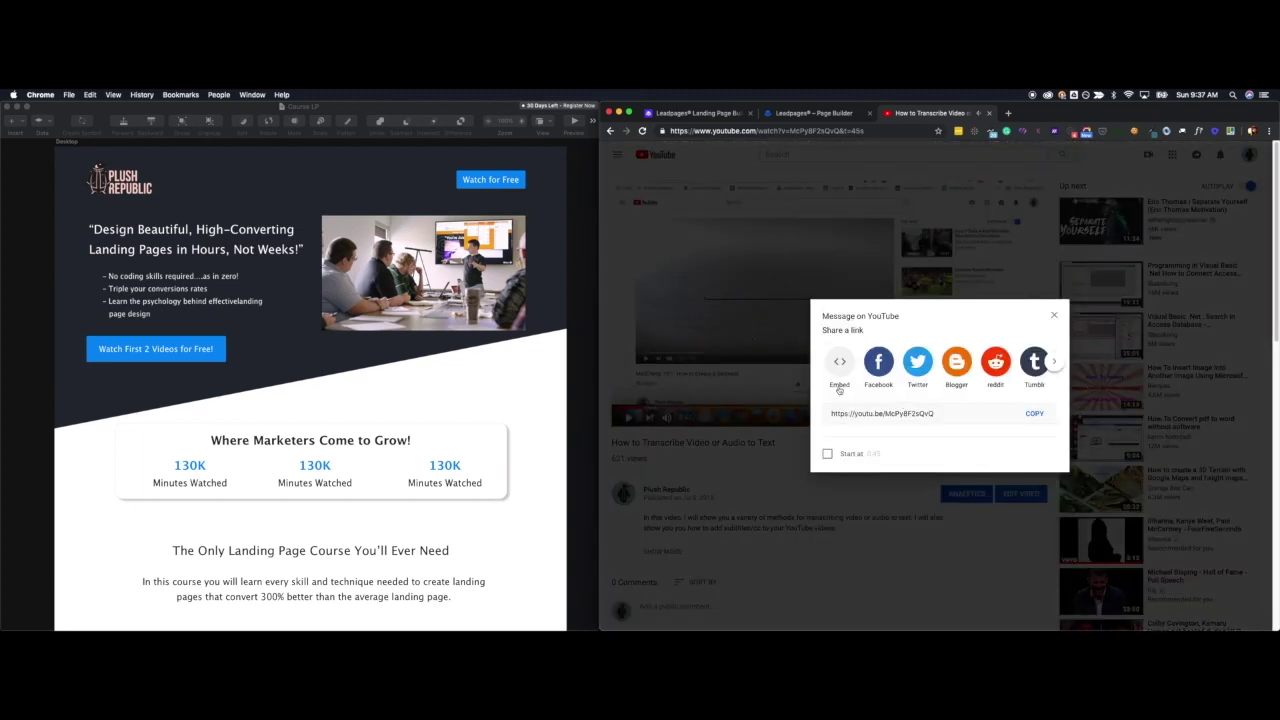
left_click(839, 388)
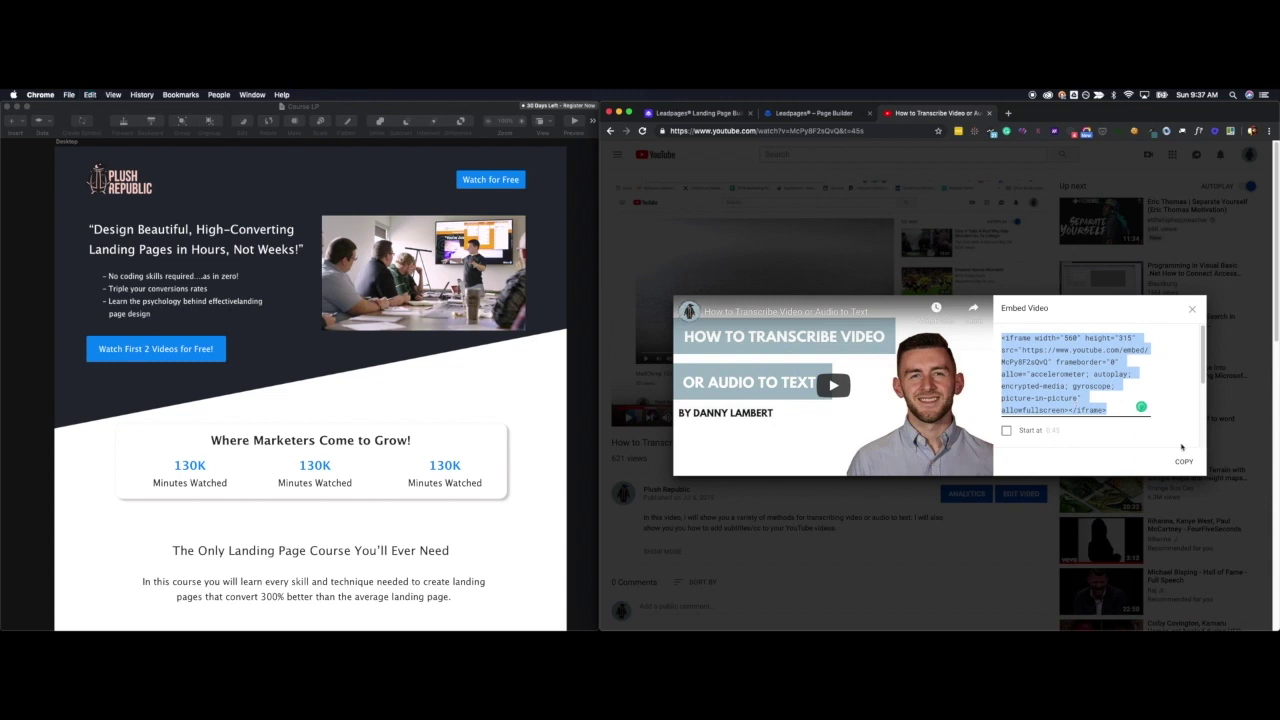
left_click(1182, 465)
- Return to the Leadpages builder, save the copied embed code in the header's video widget, and hide the widget list
left_click(810, 113)
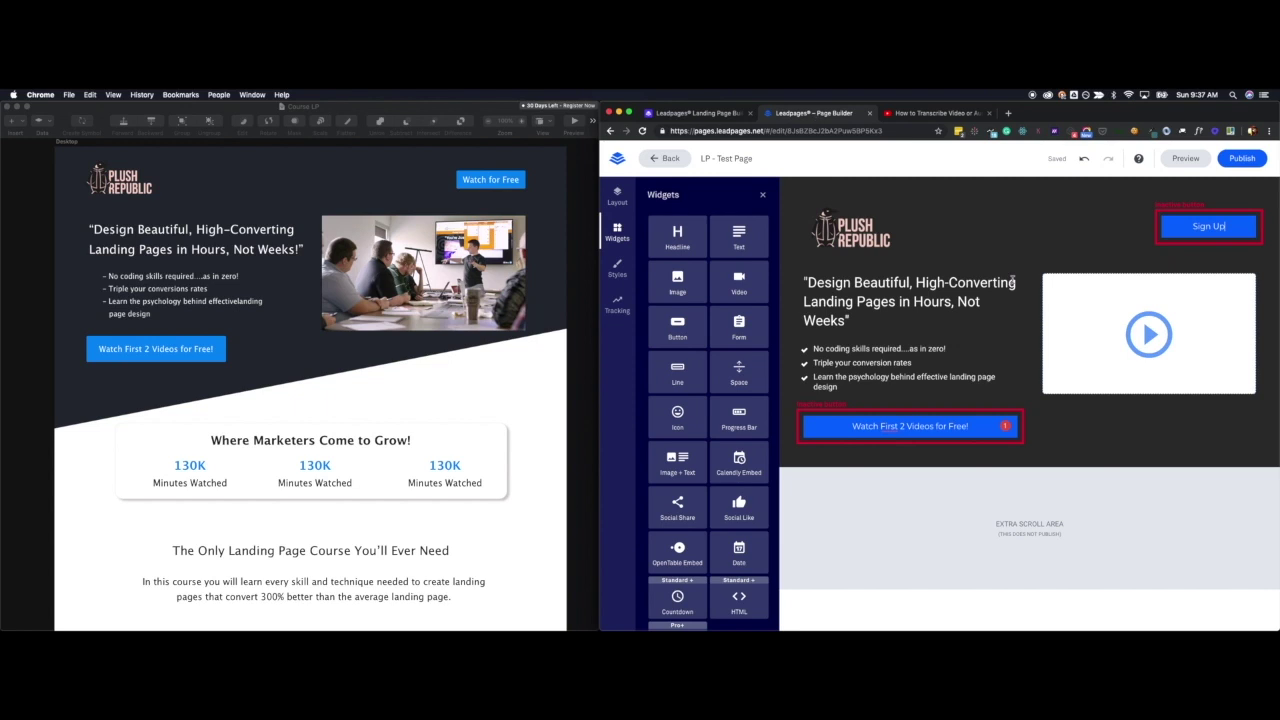
left_click(1133, 297)
key("ctrl+v")
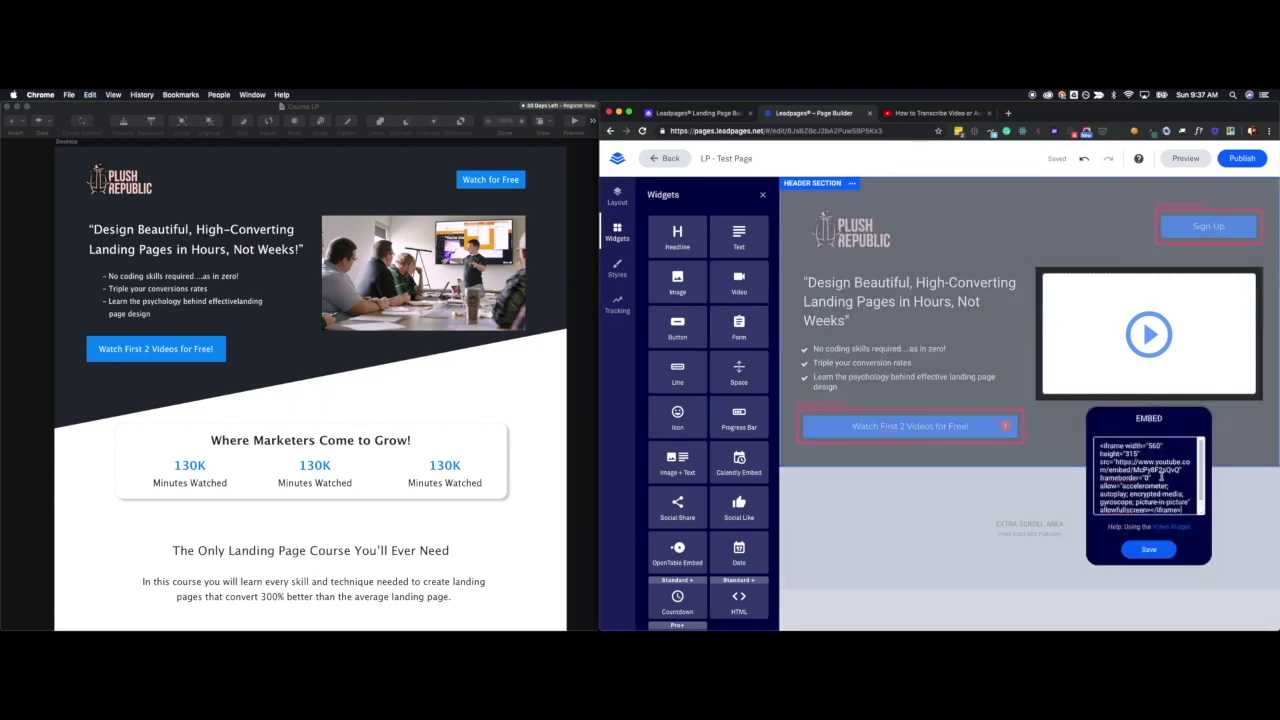
left_click(1148, 548)
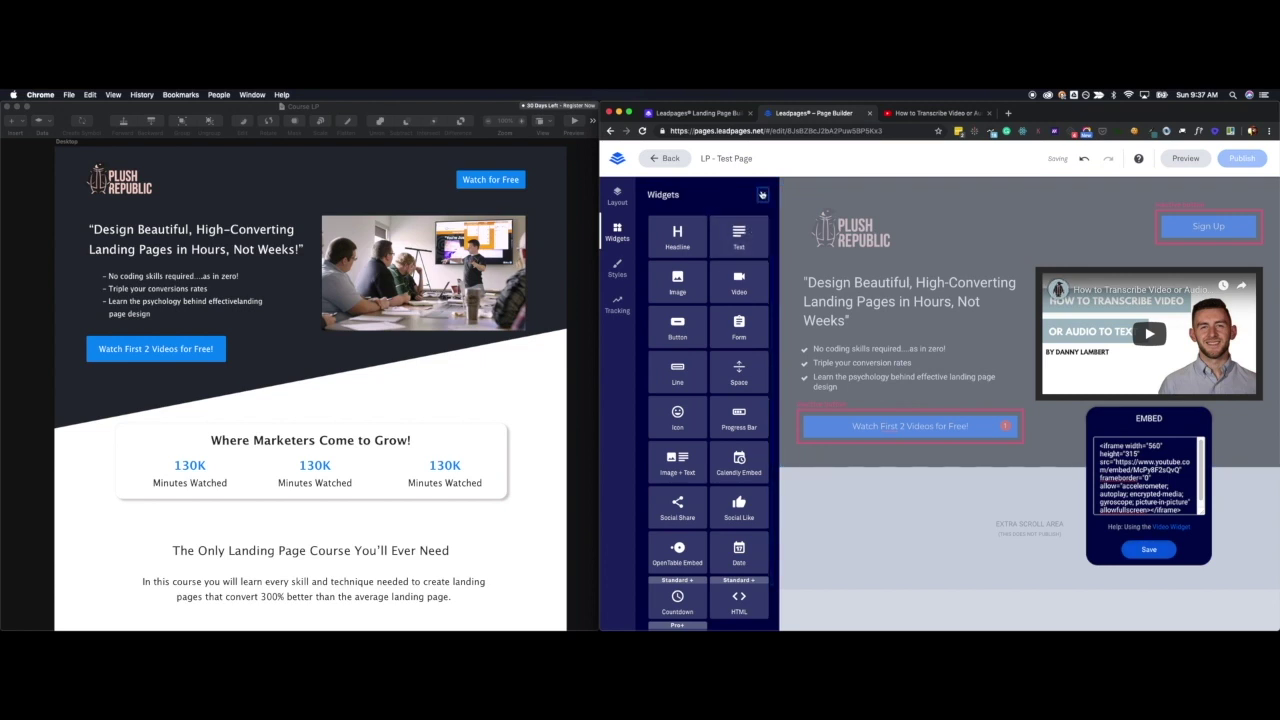
left_click(762, 194)
left_click(1000, 505)
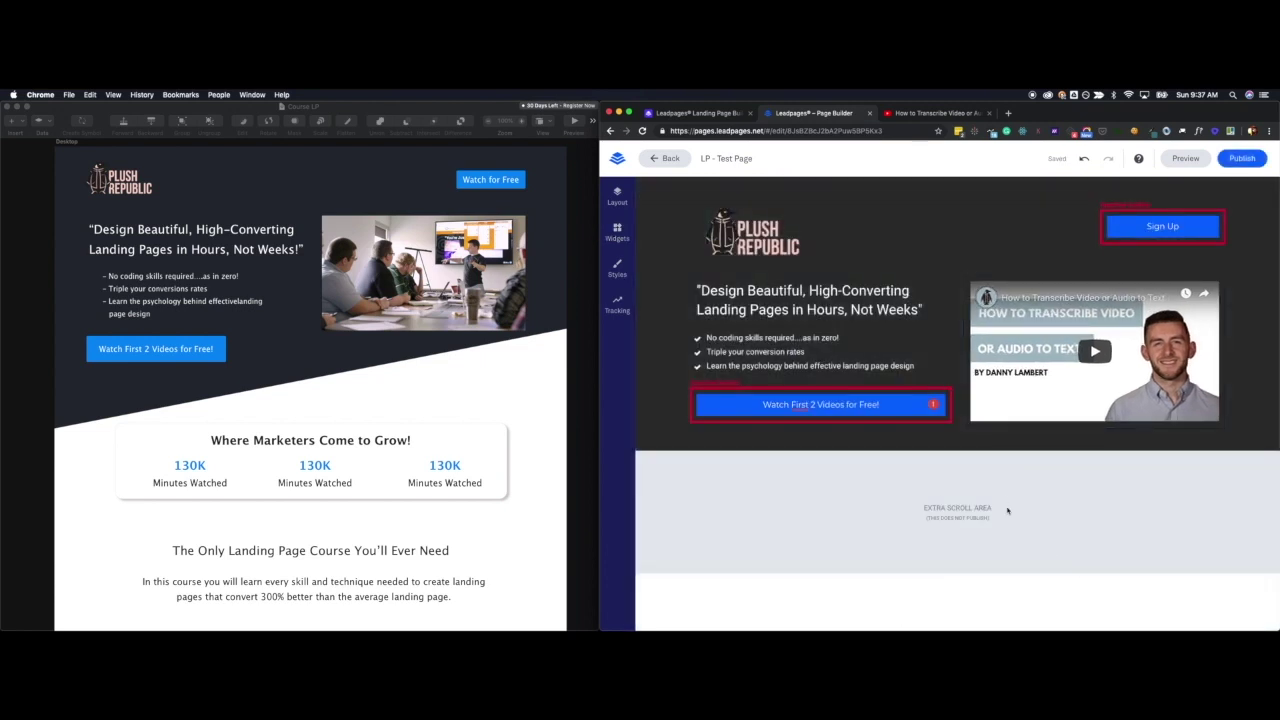
mouse_move(757, 240)
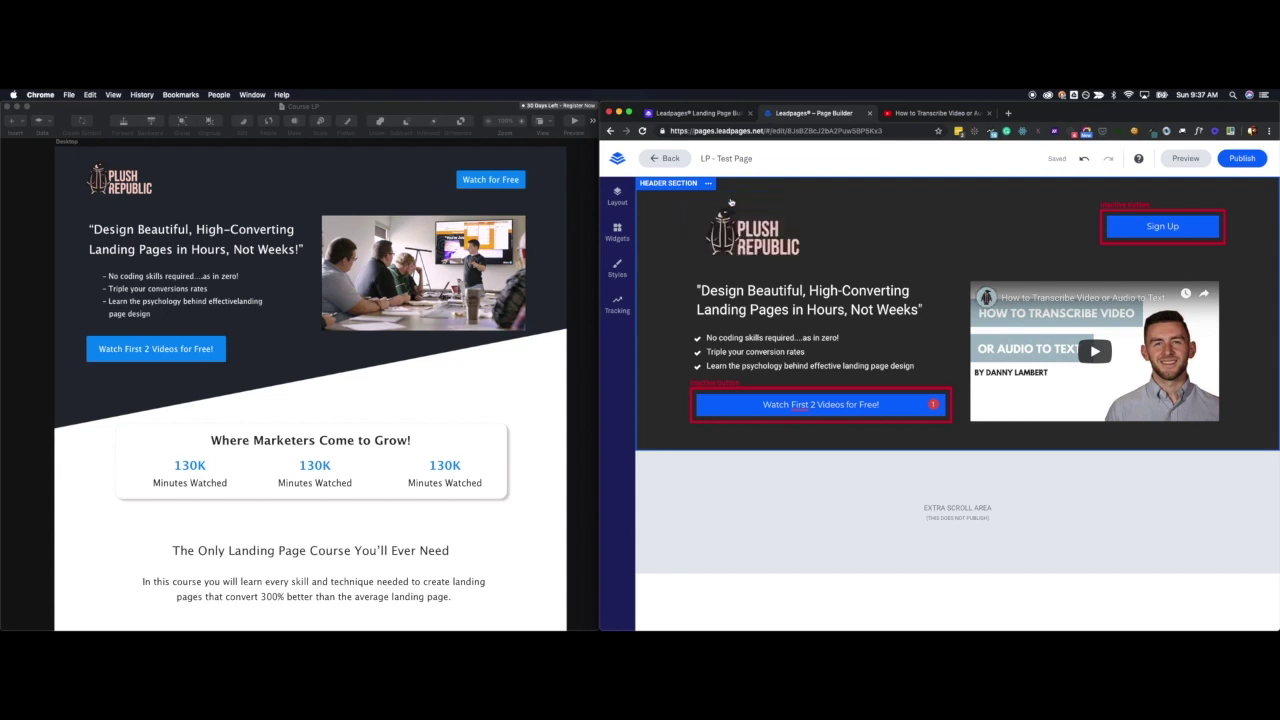
- Reduce the Plush Republic logo's width to 69% and align it left within its column
left_click(746, 231)
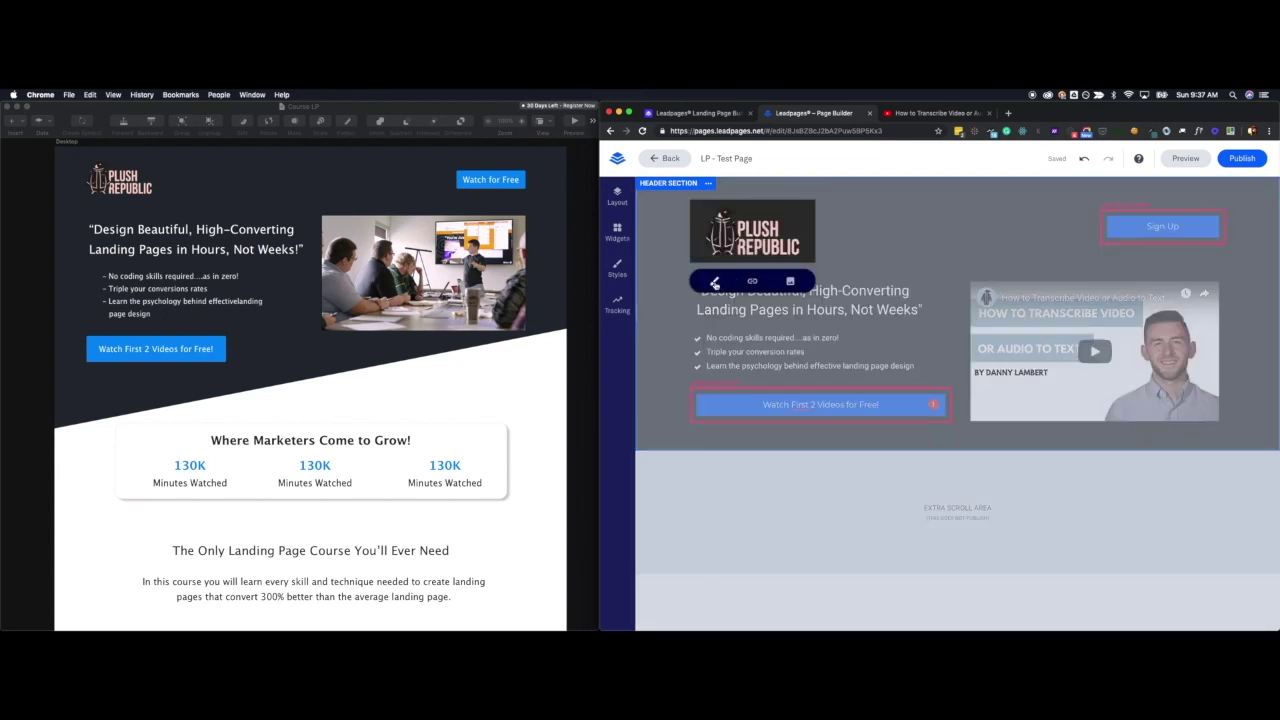
left_click(714, 284)
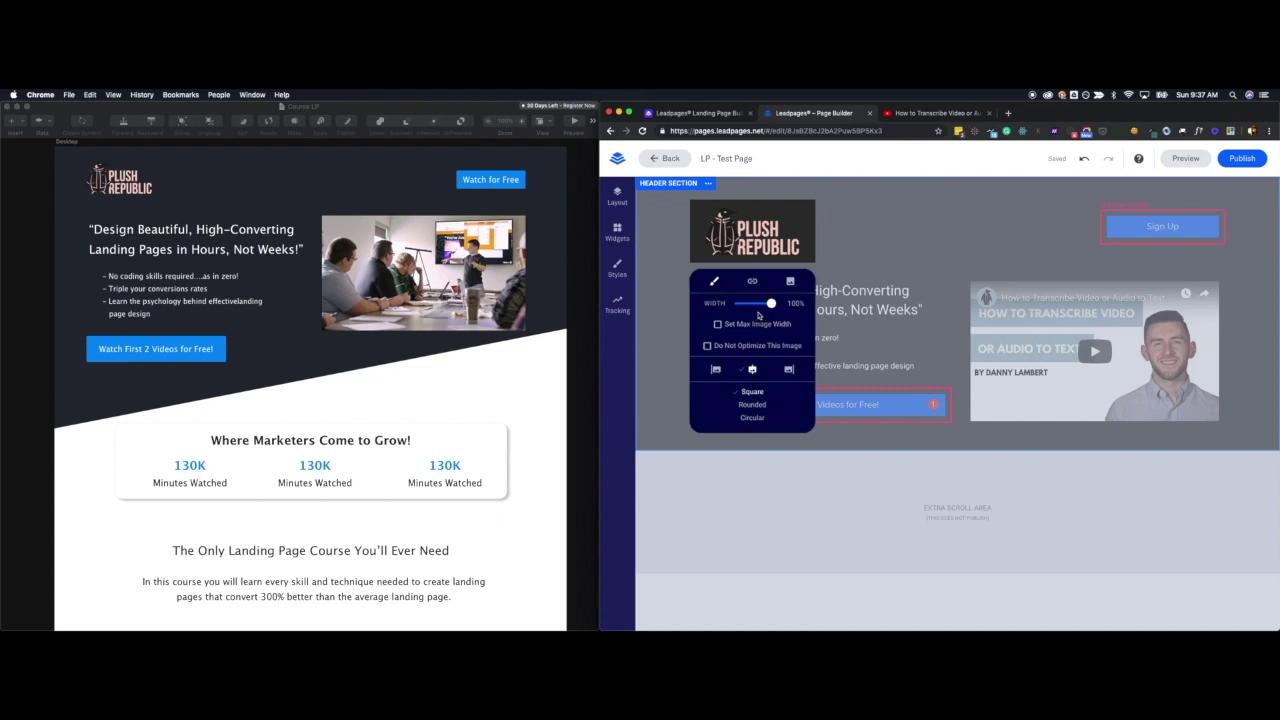
left_click_drag(762, 305, 760, 305)
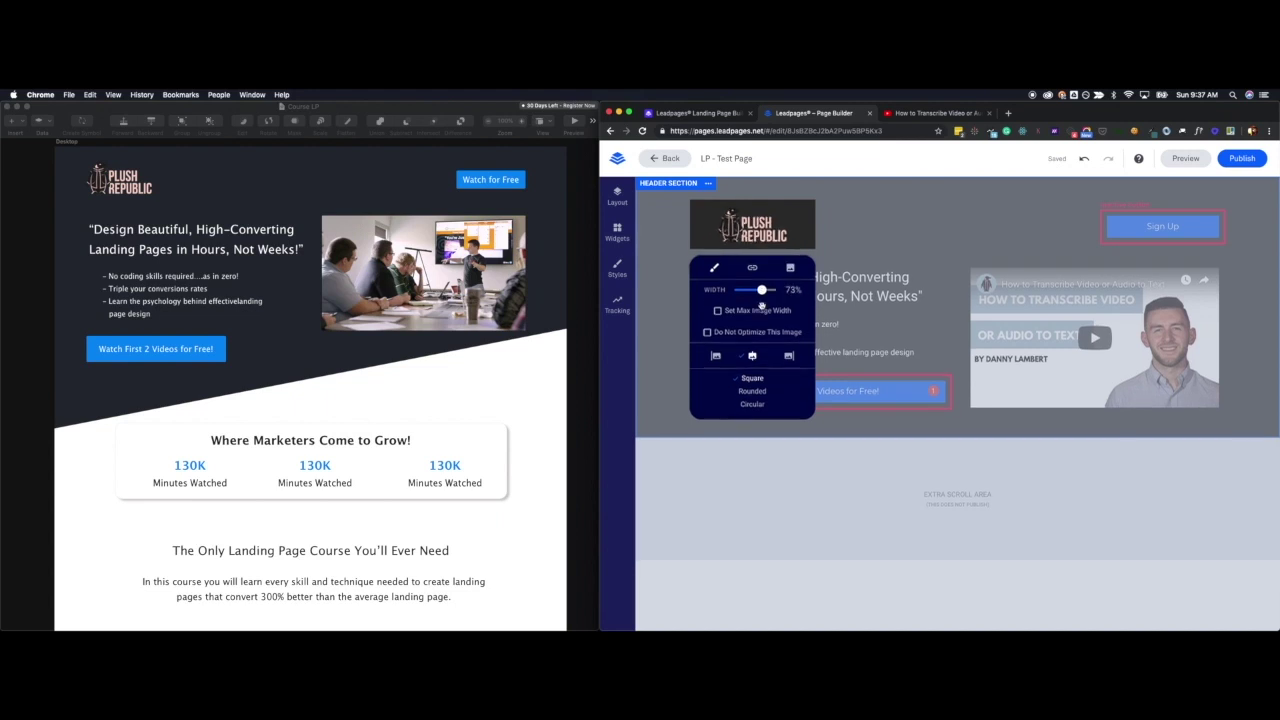
left_click(716, 356)
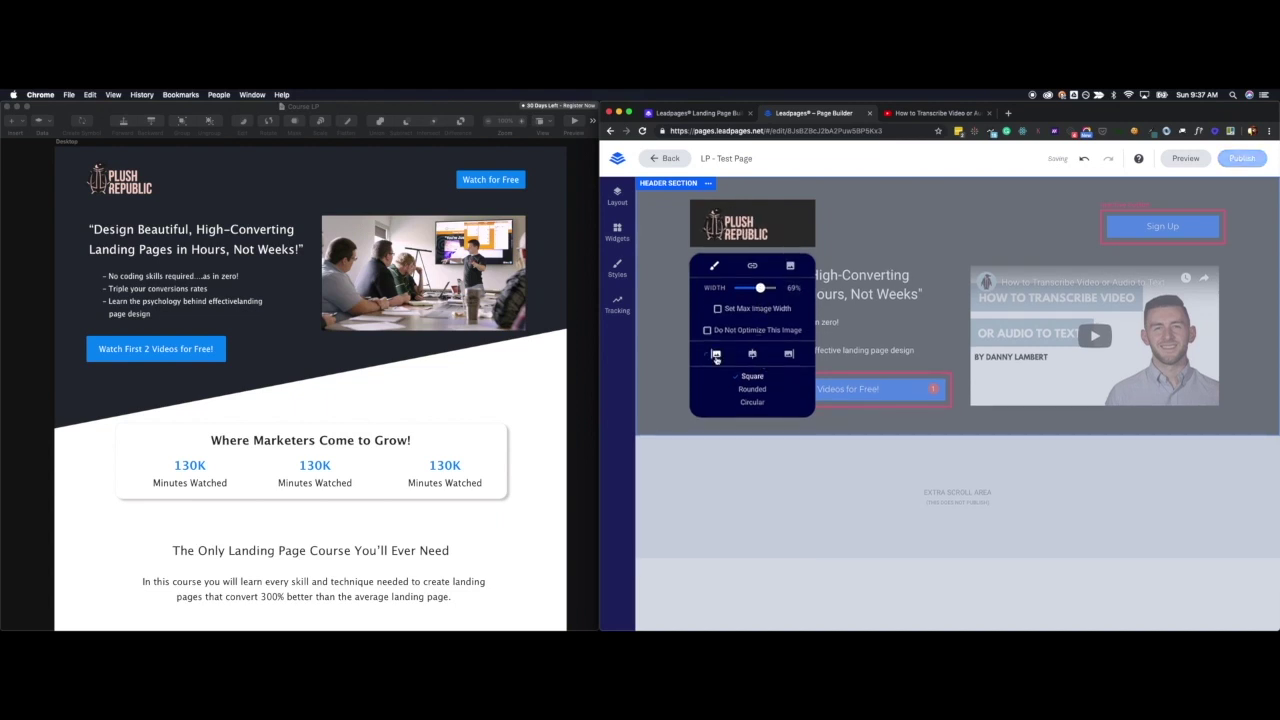
left_click(754, 483)
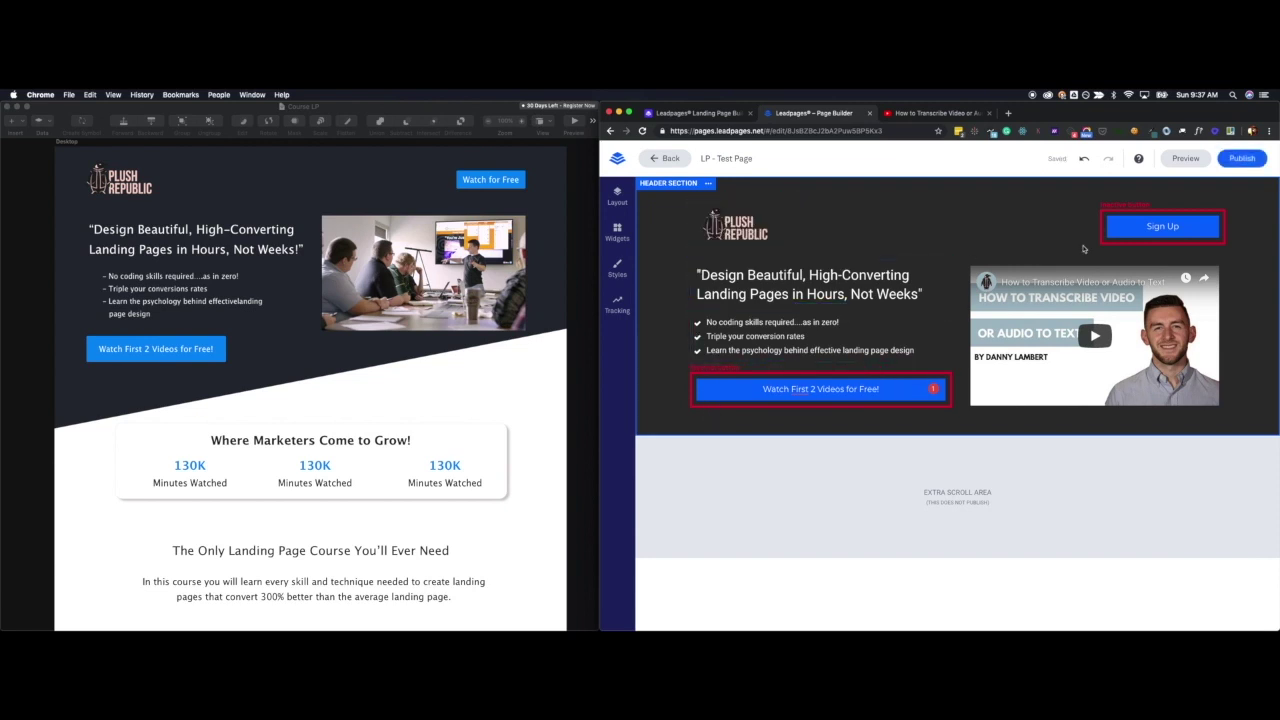
- Narrow the Sign Up button's column from its left edge so the button fits closely around its text
mouse_move(1106, 222)
left_click_drag(1104, 224, 1155, 229)
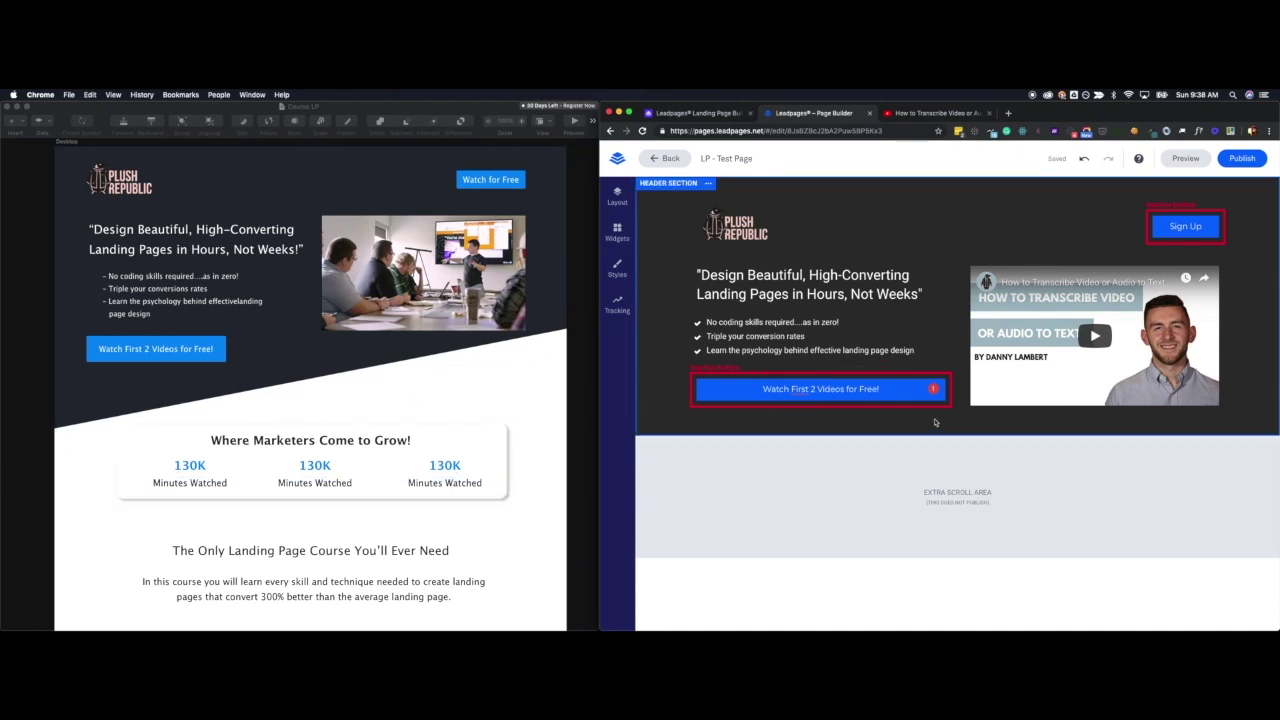
- Give the "Watch First 2 Videos for Free!" button rounded corners with a radius of 10
mouse_move(877, 386)
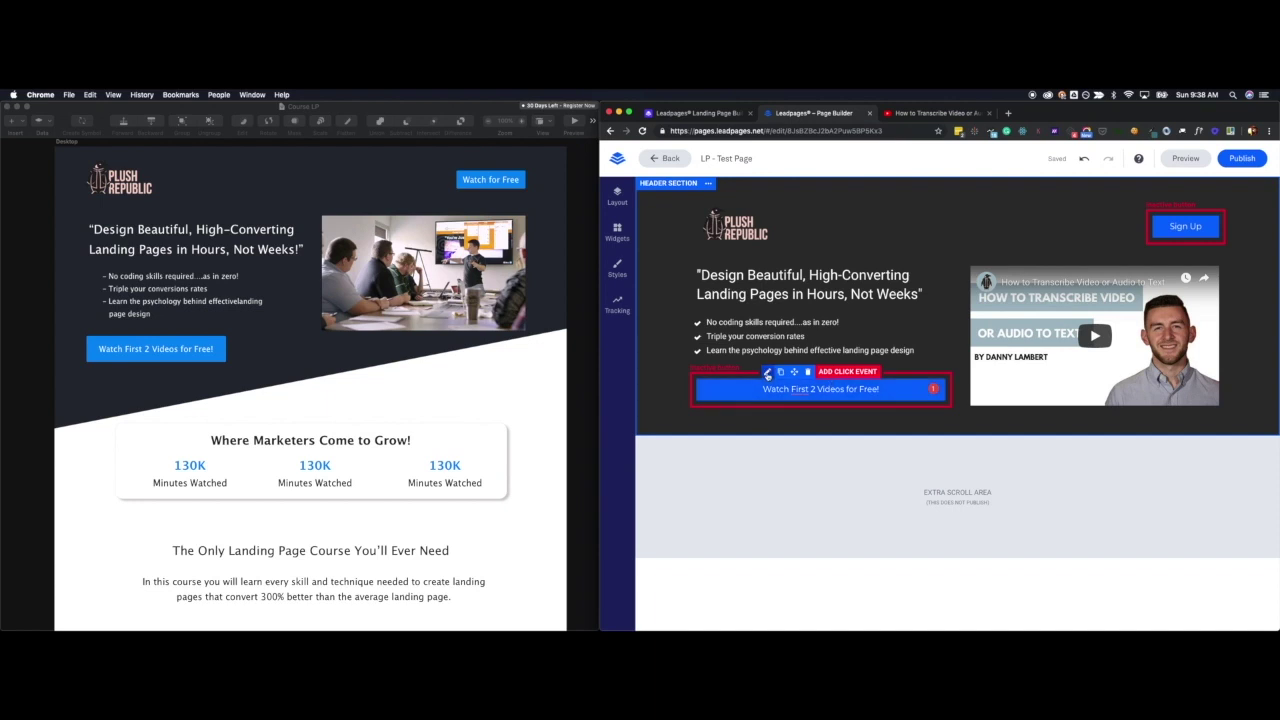
double_click(870, 386)
left_click(779, 426)
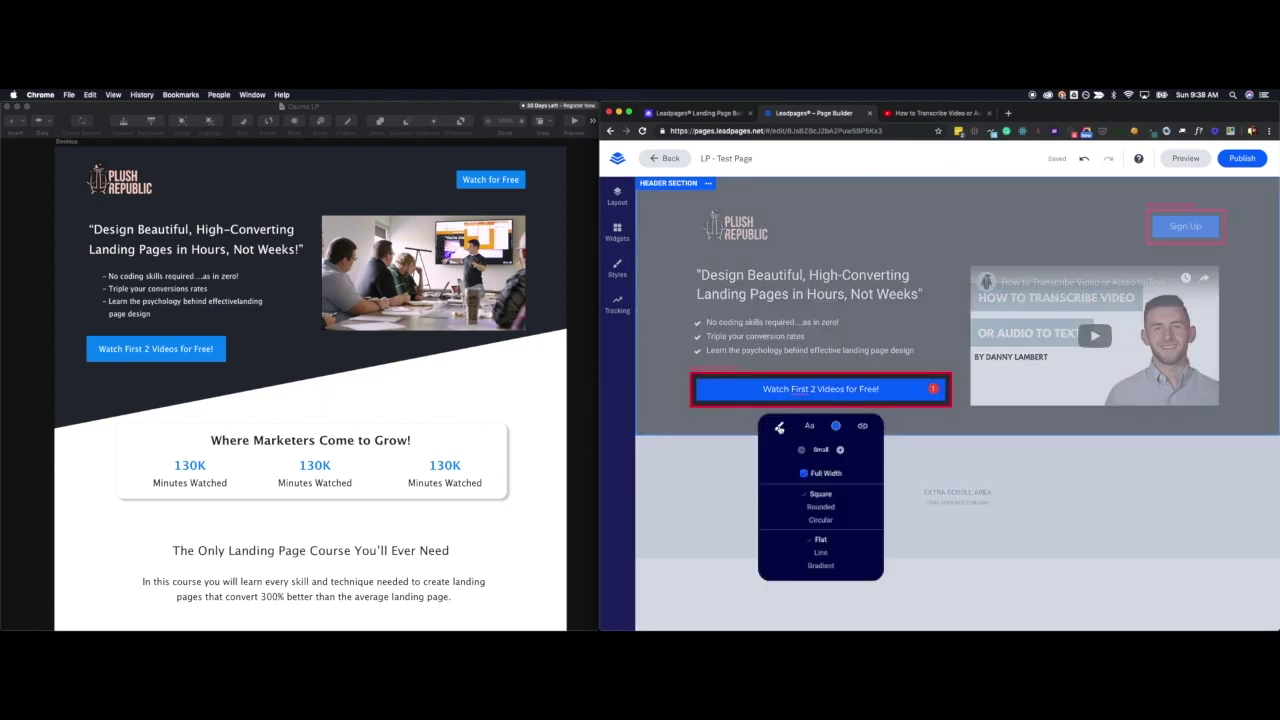
left_click(830, 508)
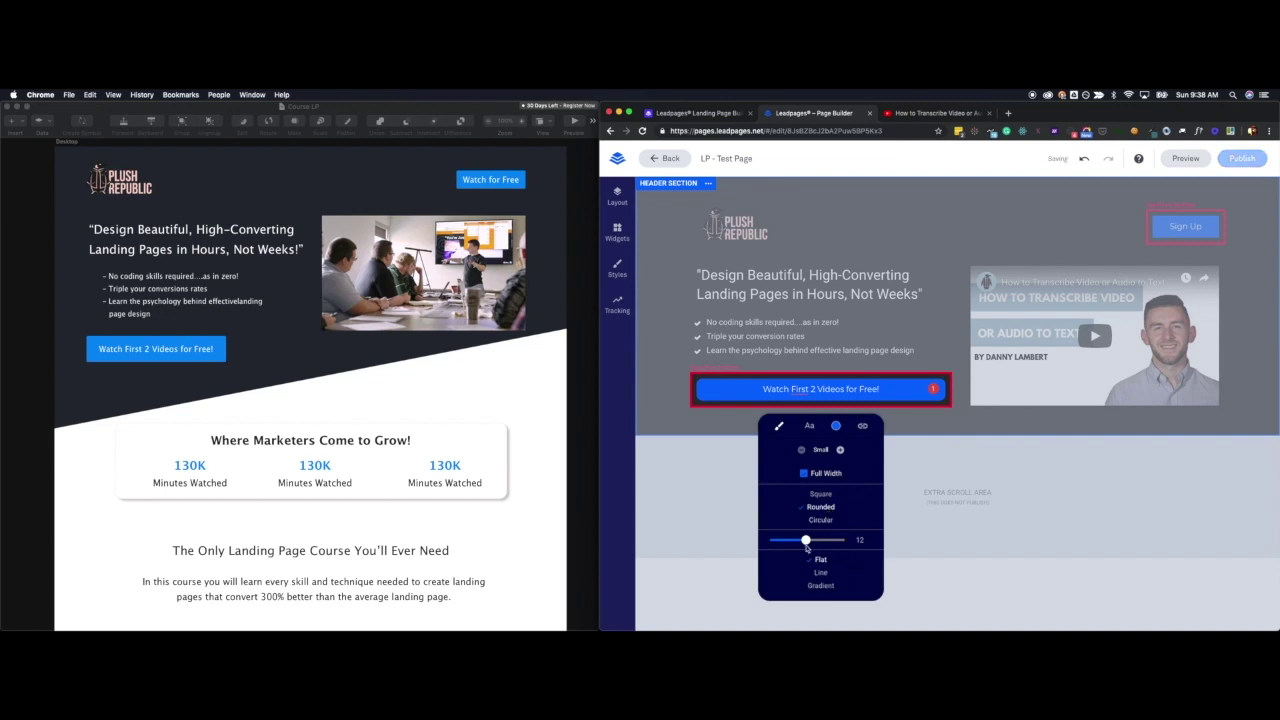
left_click_drag(806, 545, 799, 540)
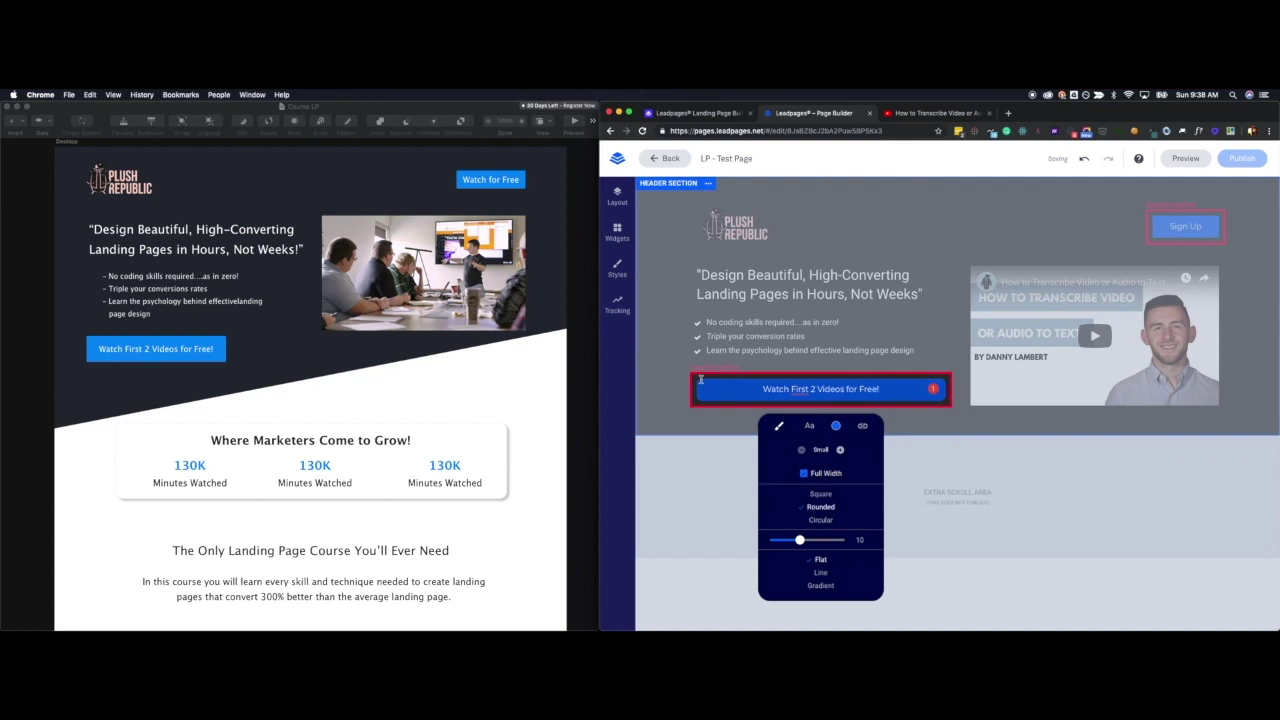
- Try the "Watch First 2 Videos for Free!" button without full width and restore the full-width setting
left_click(804, 474)
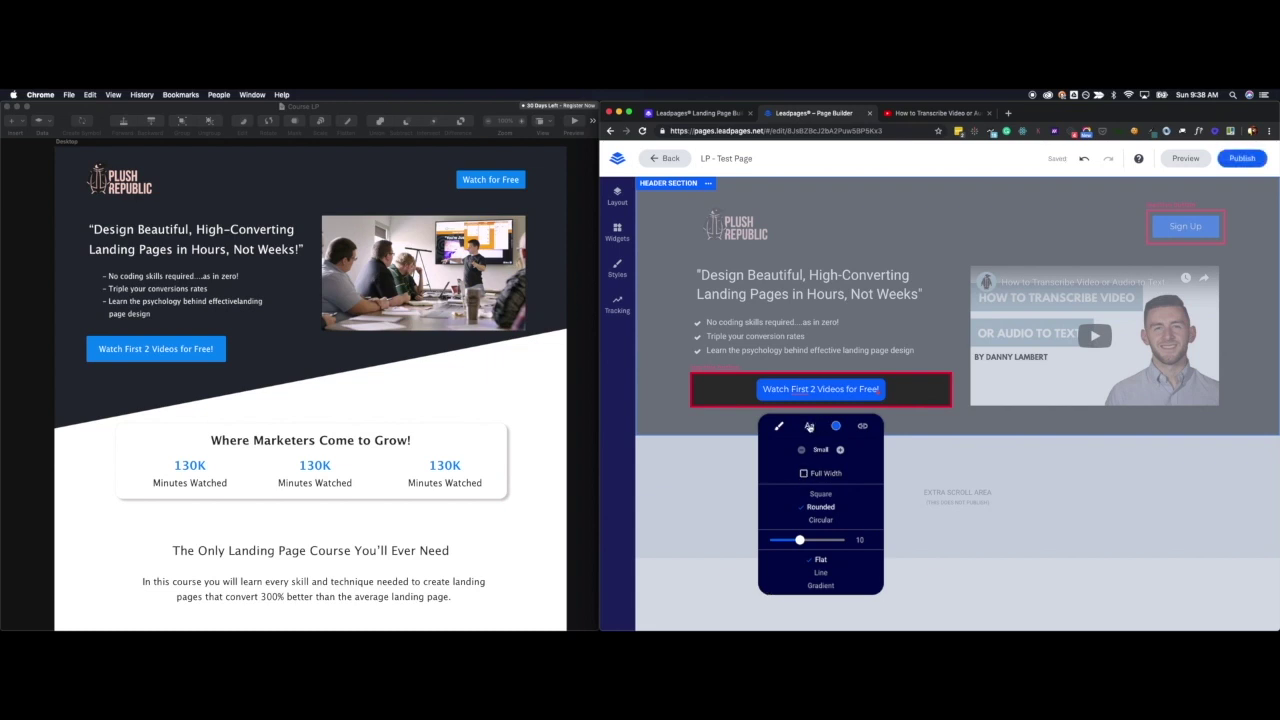
left_click(812, 426)
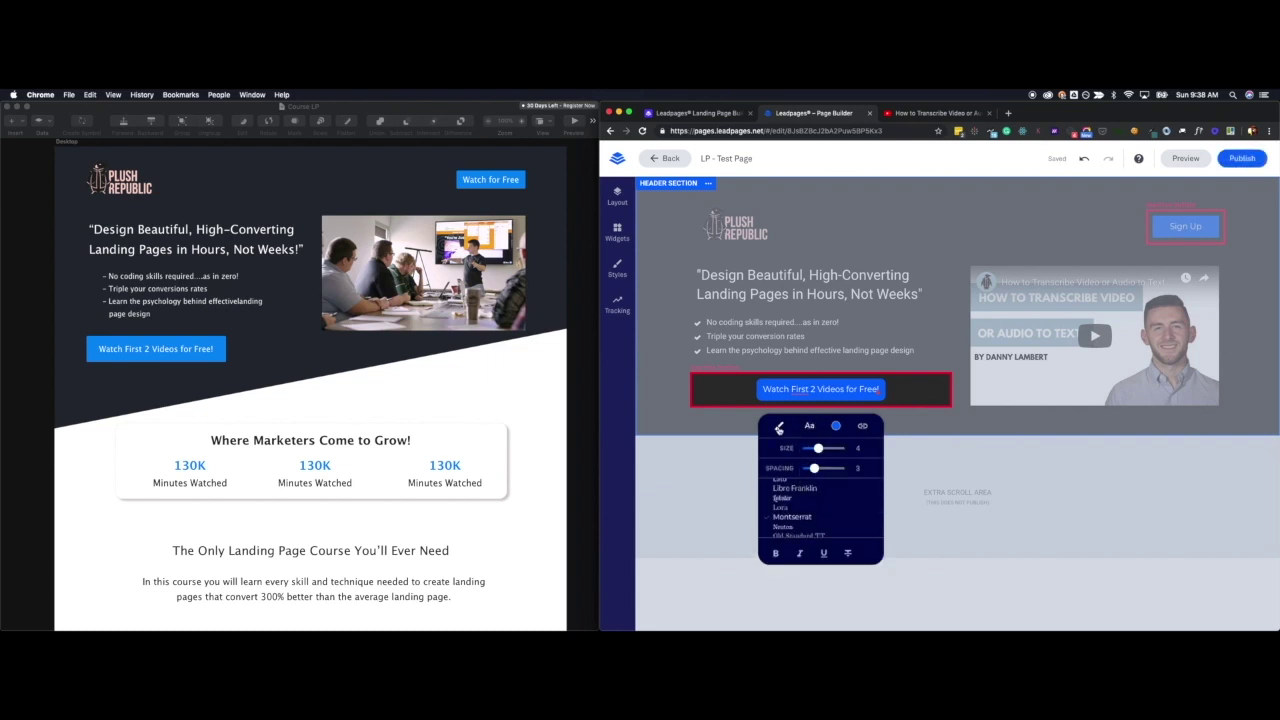
left_click(779, 426)
left_click(803, 474)
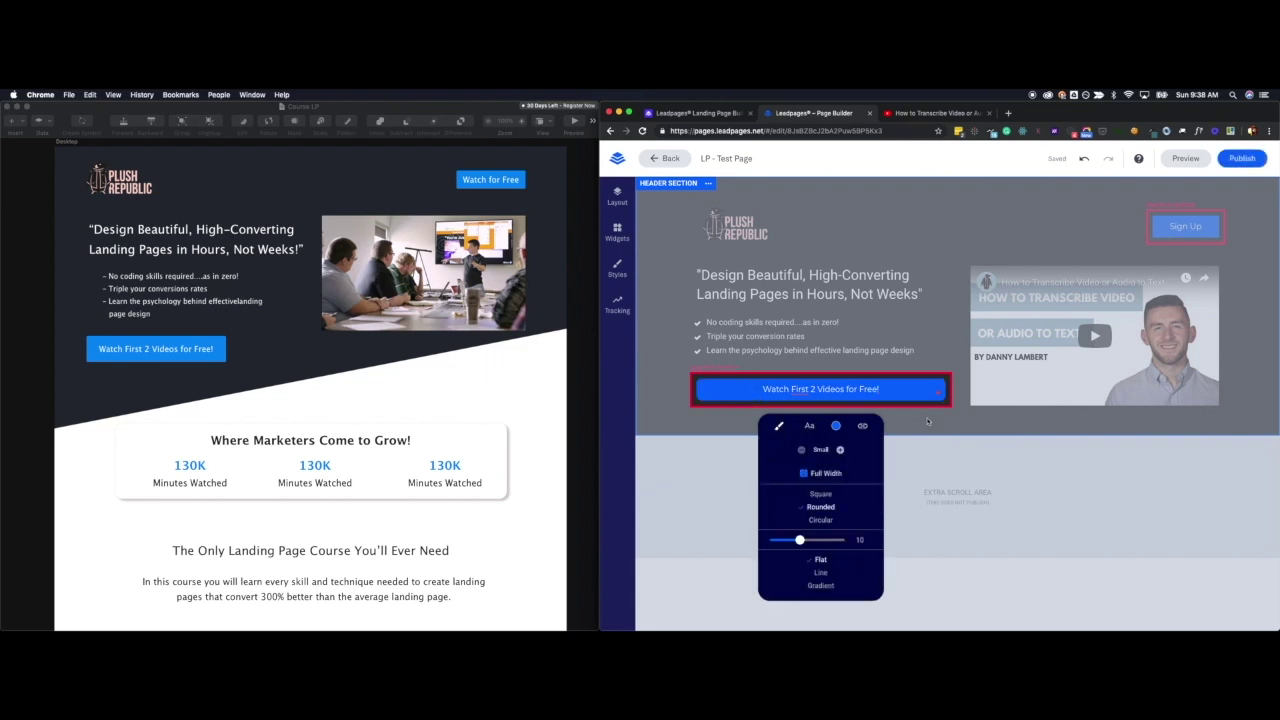
left_click(927, 421)
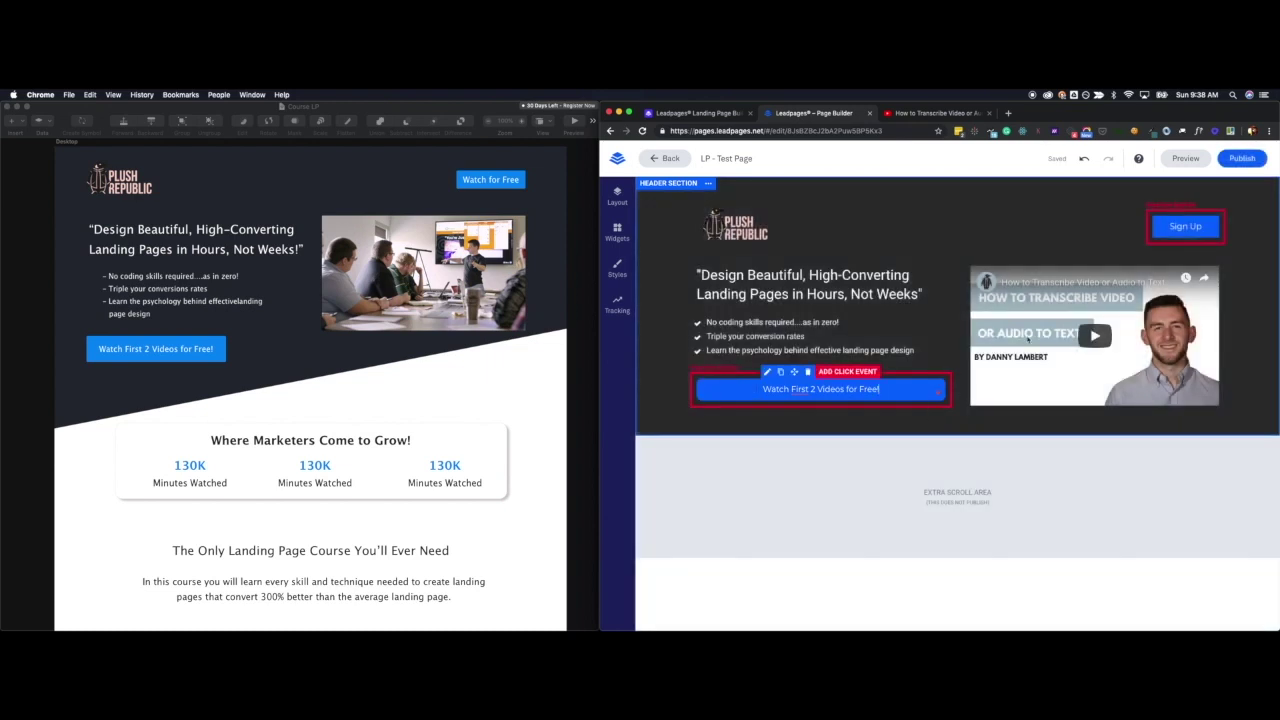
- Give the Sign Up button rounded corners with a radius of 10
left_click(1163, 225)
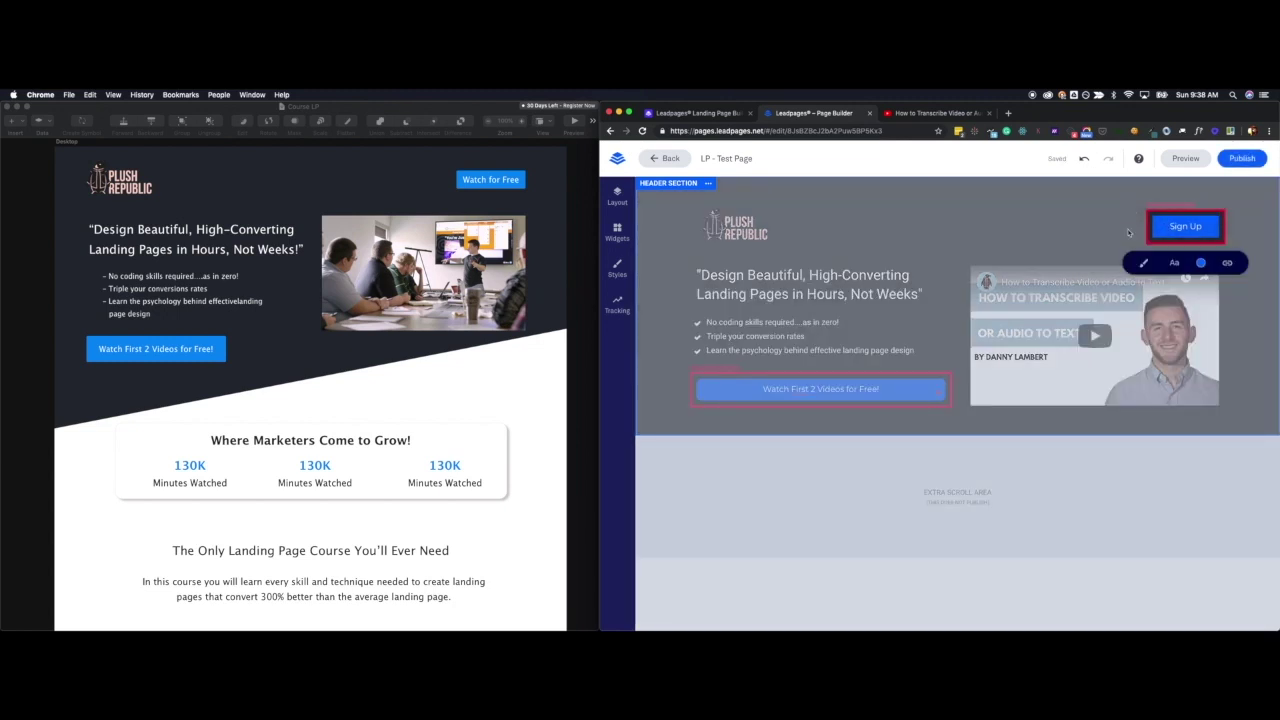
left_click(1143, 262)
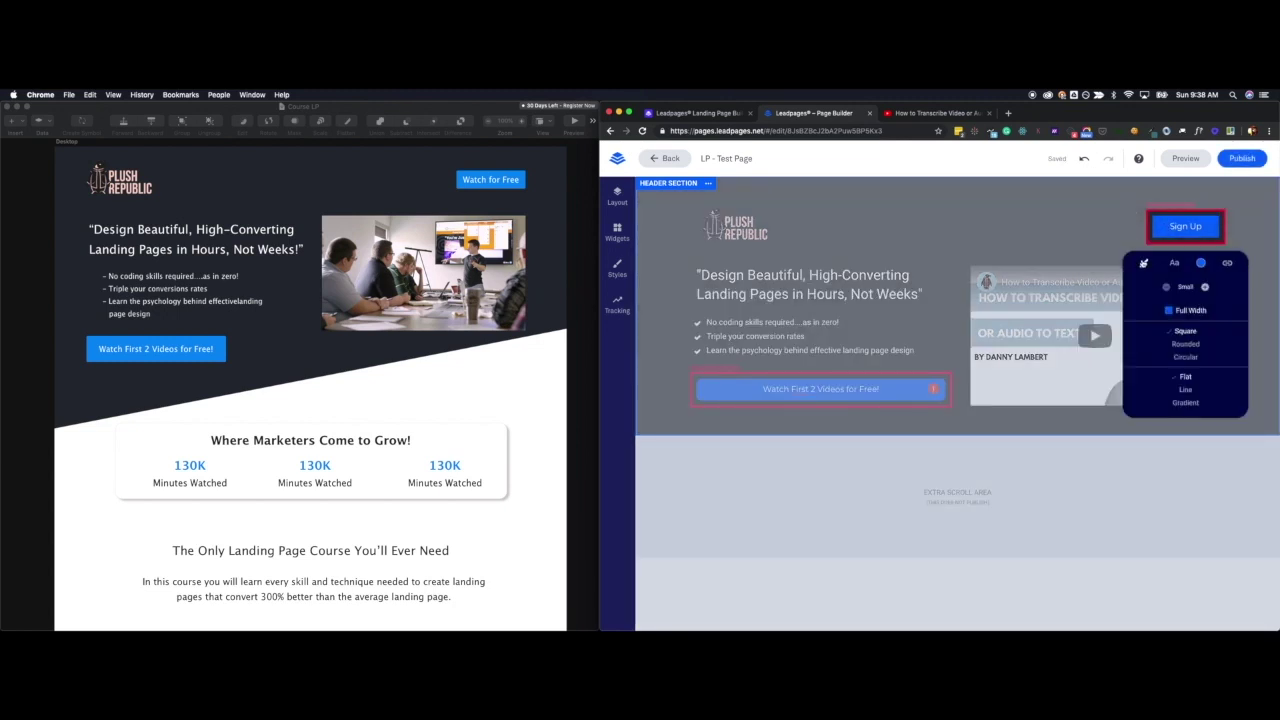
left_click(1180, 344)
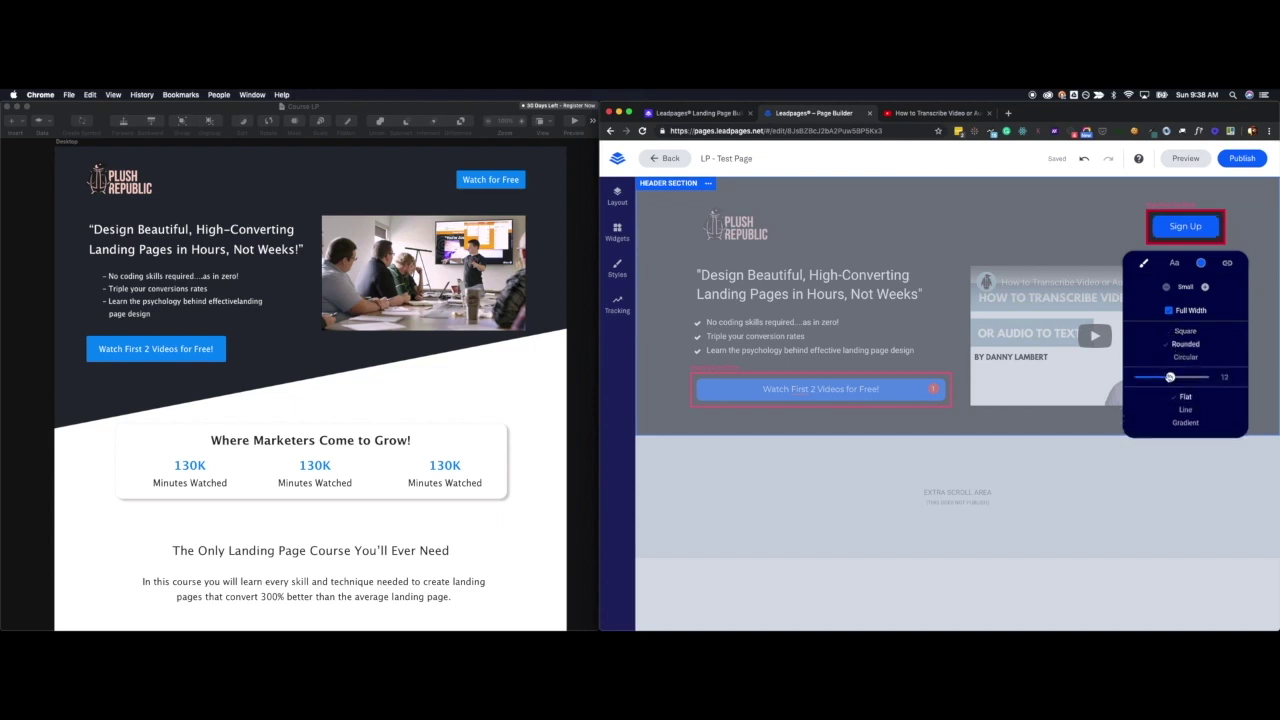
left_click_drag(1170, 377, 1164, 378)
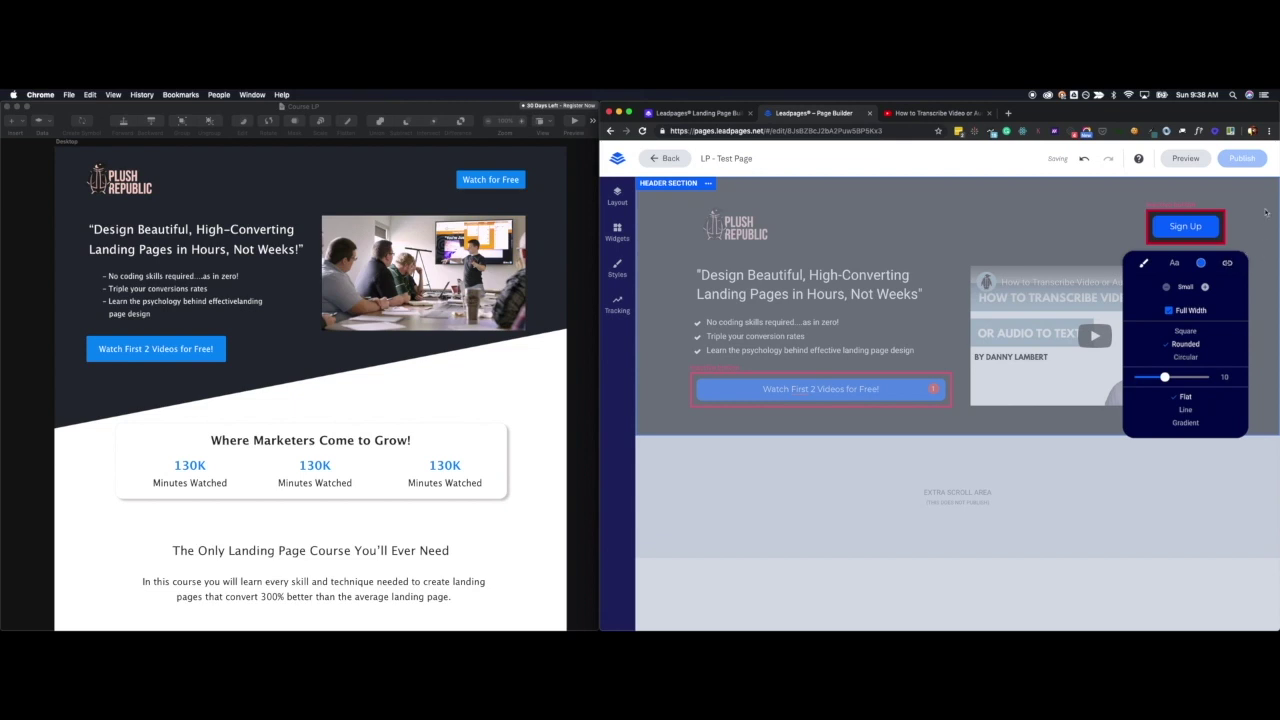
left_click(1220, 192)
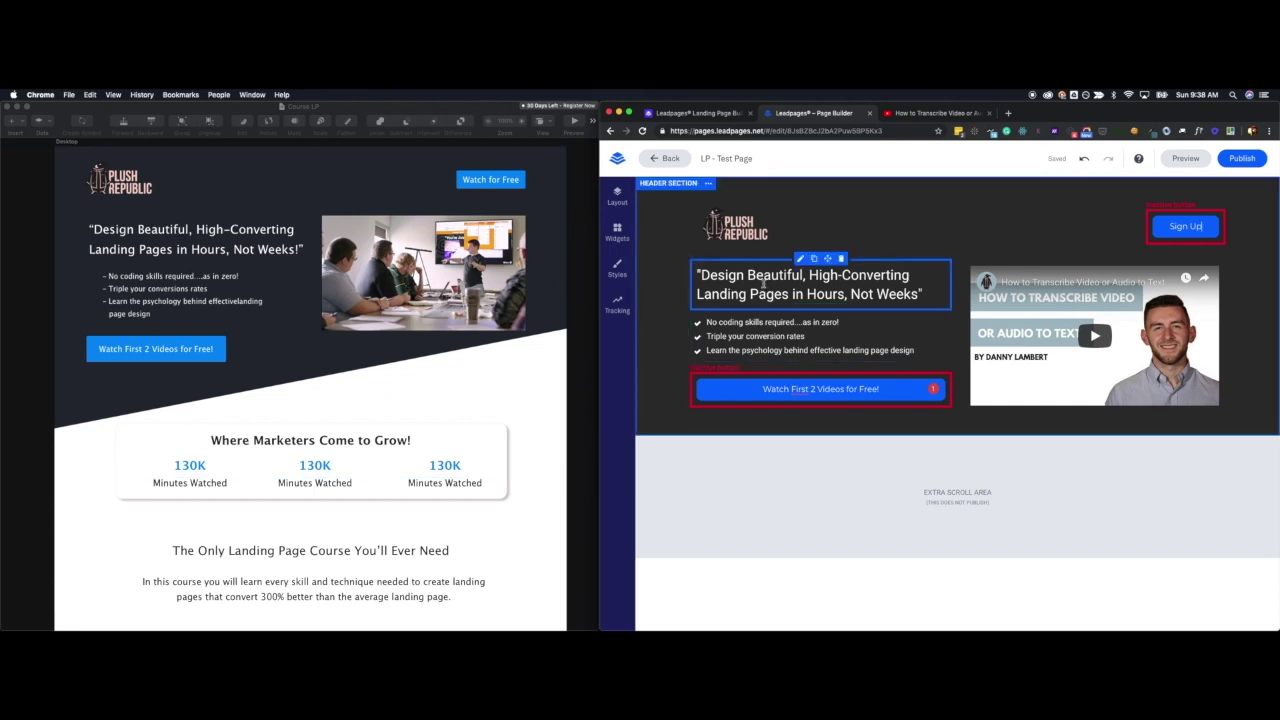
- Preview the page in desktop, mobile and tablet layouts to check the header, and return to editing
left_click(1177, 160)
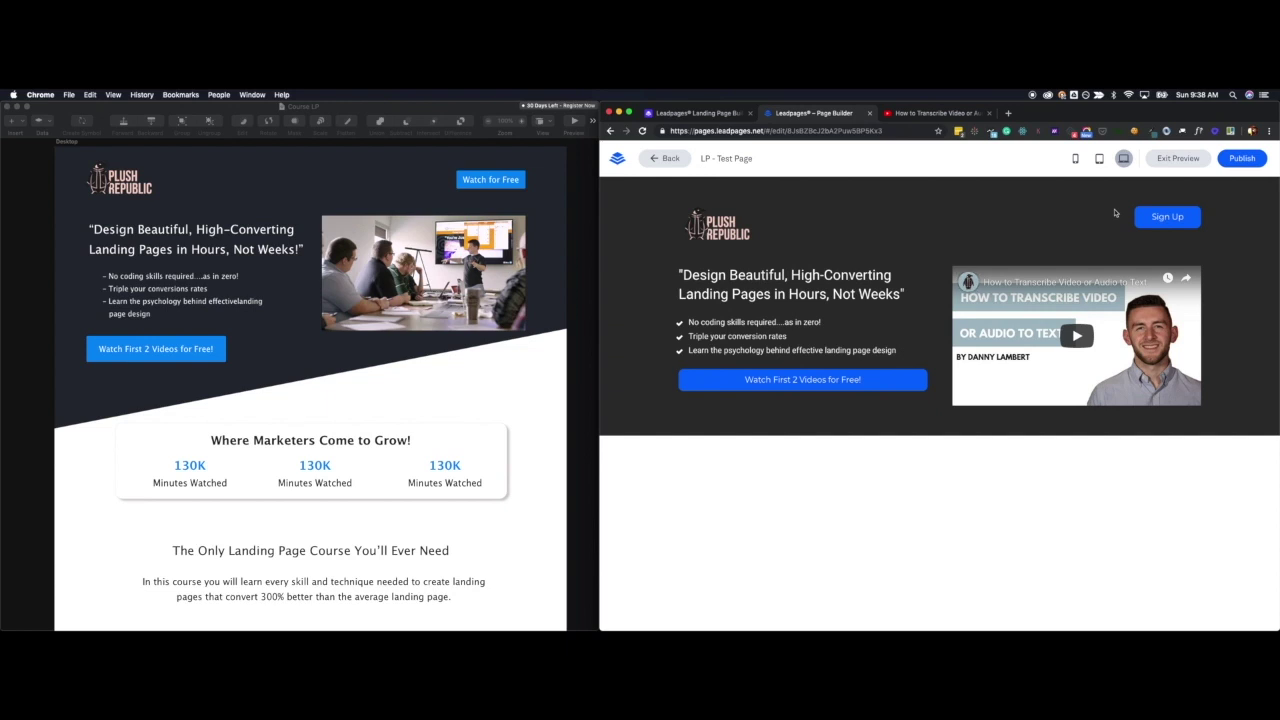
left_click(1076, 158)
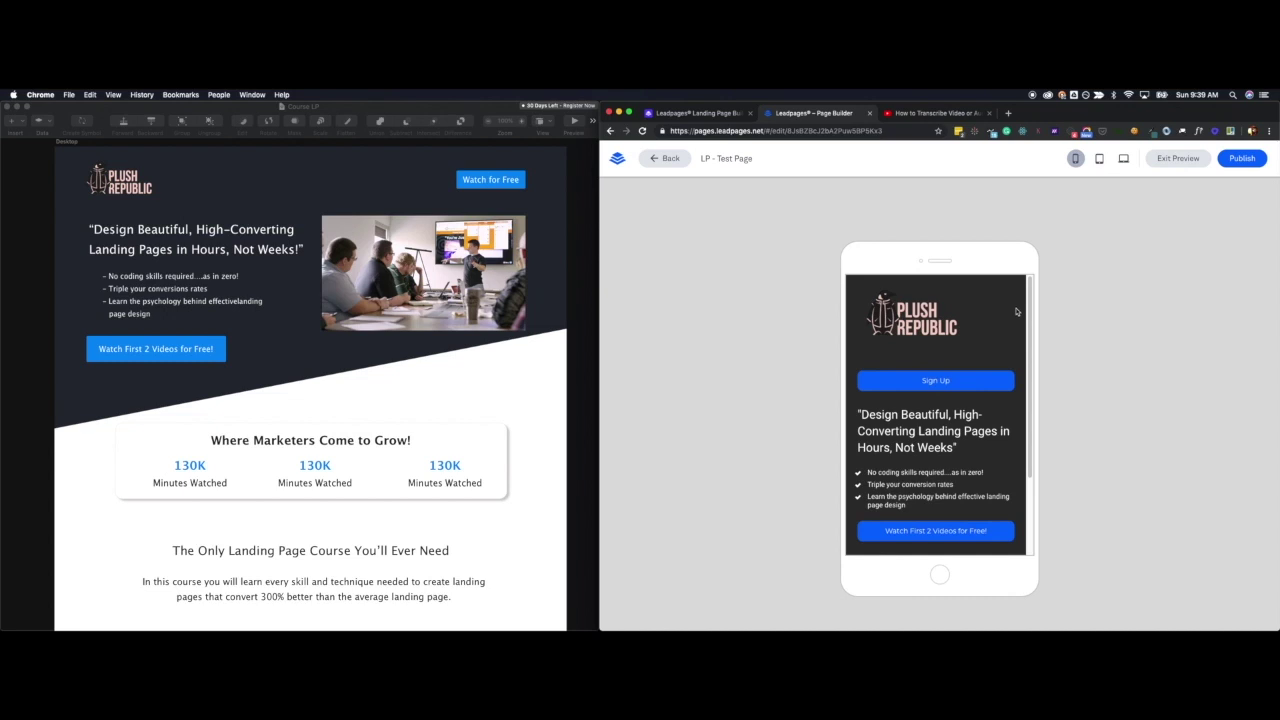
scroll(1016, 311, "down", 3)
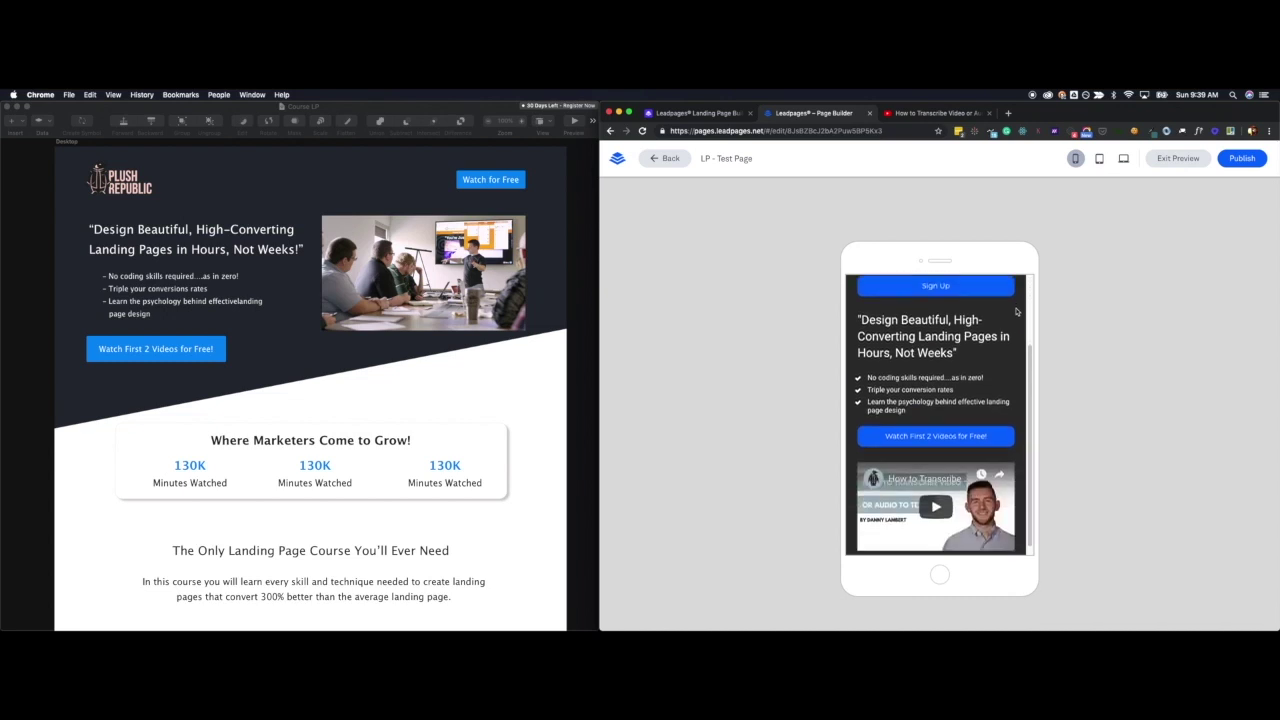
left_click(1099, 158)
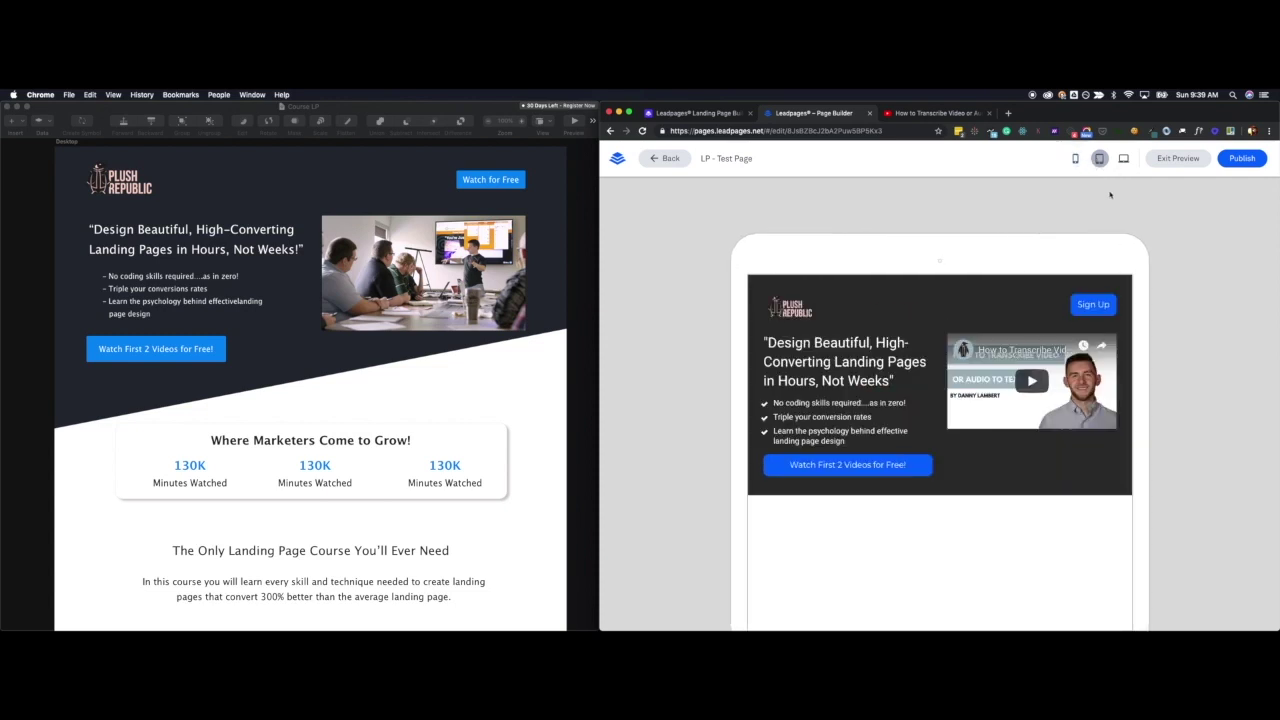
left_click(1172, 159)
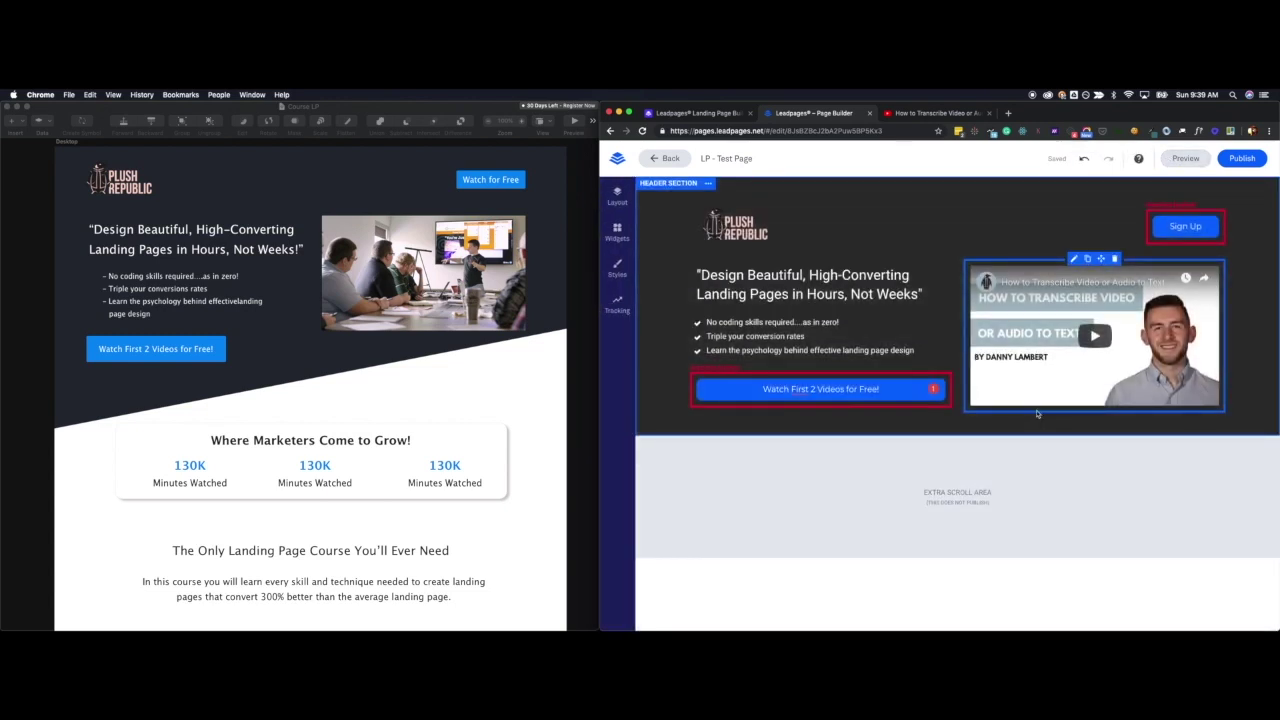